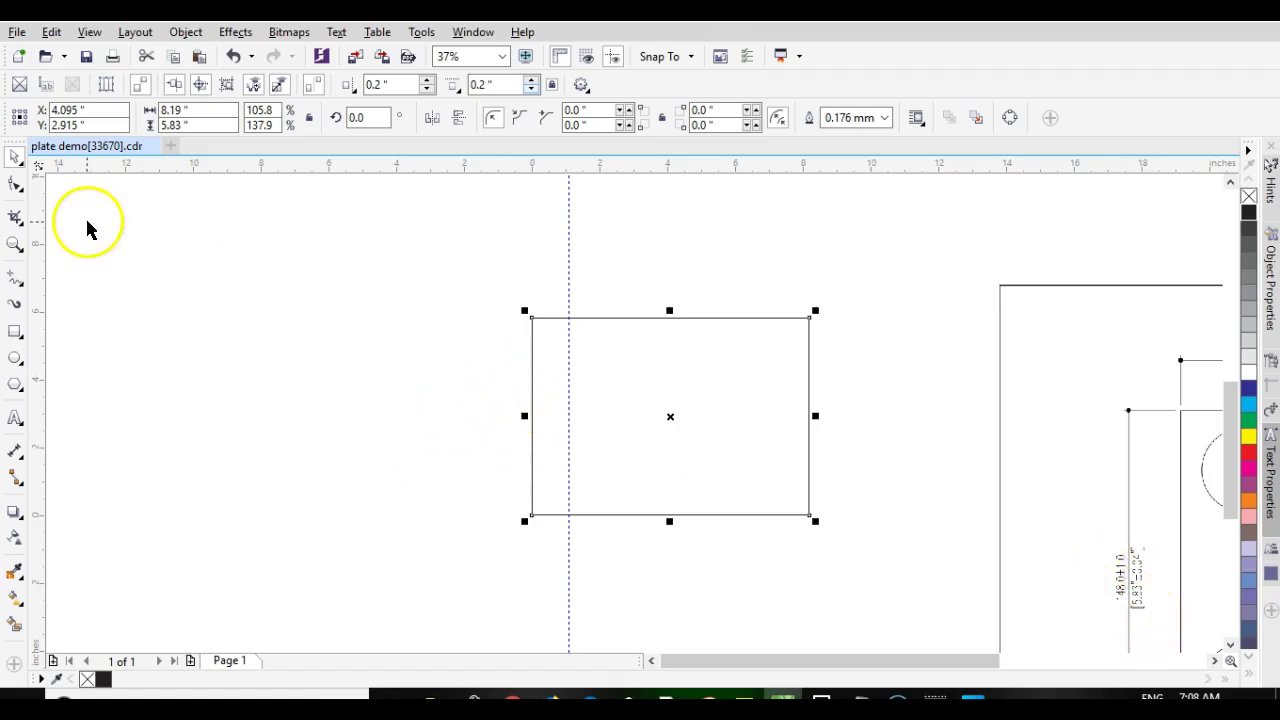
Set the ruler origin at the rectangle's lower-left corner and position the vertical guideline at X 1.09 inches.
{"action": "left_click_drag", "start_coordinate": [35, 170], "coordinate": [528, 517]}
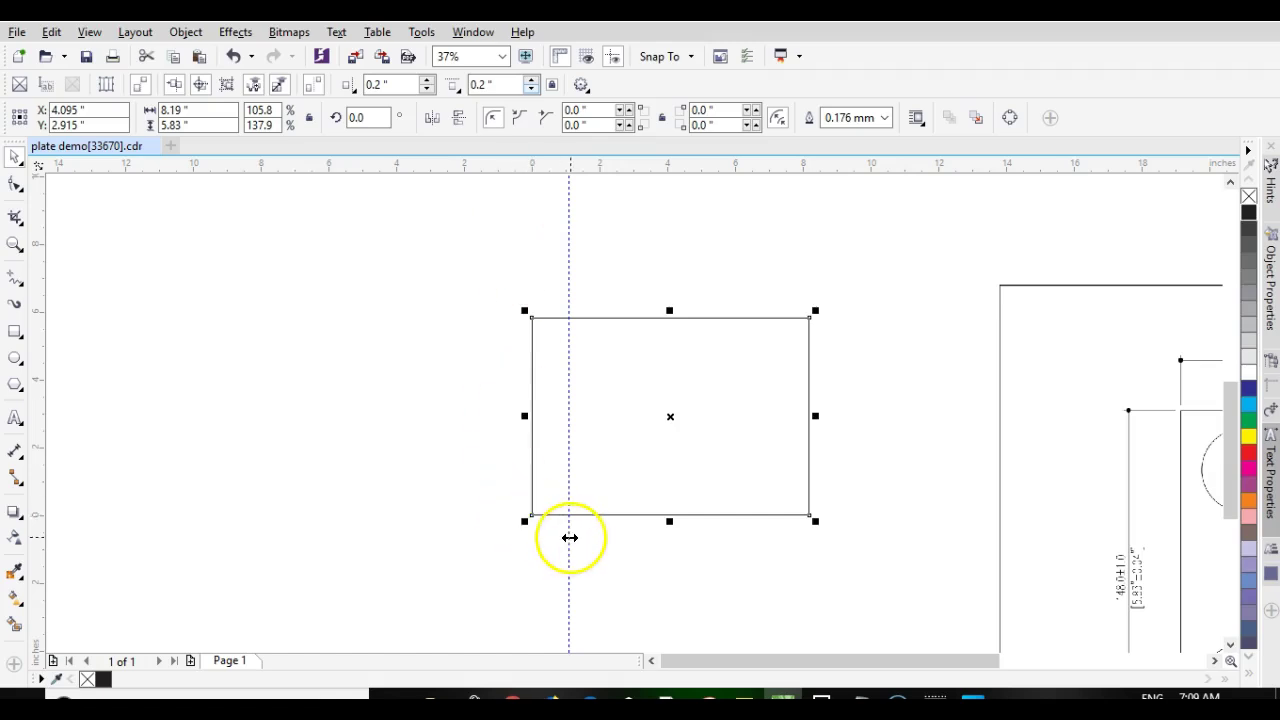
{"action": "left_click", "coordinate": [569, 537]}
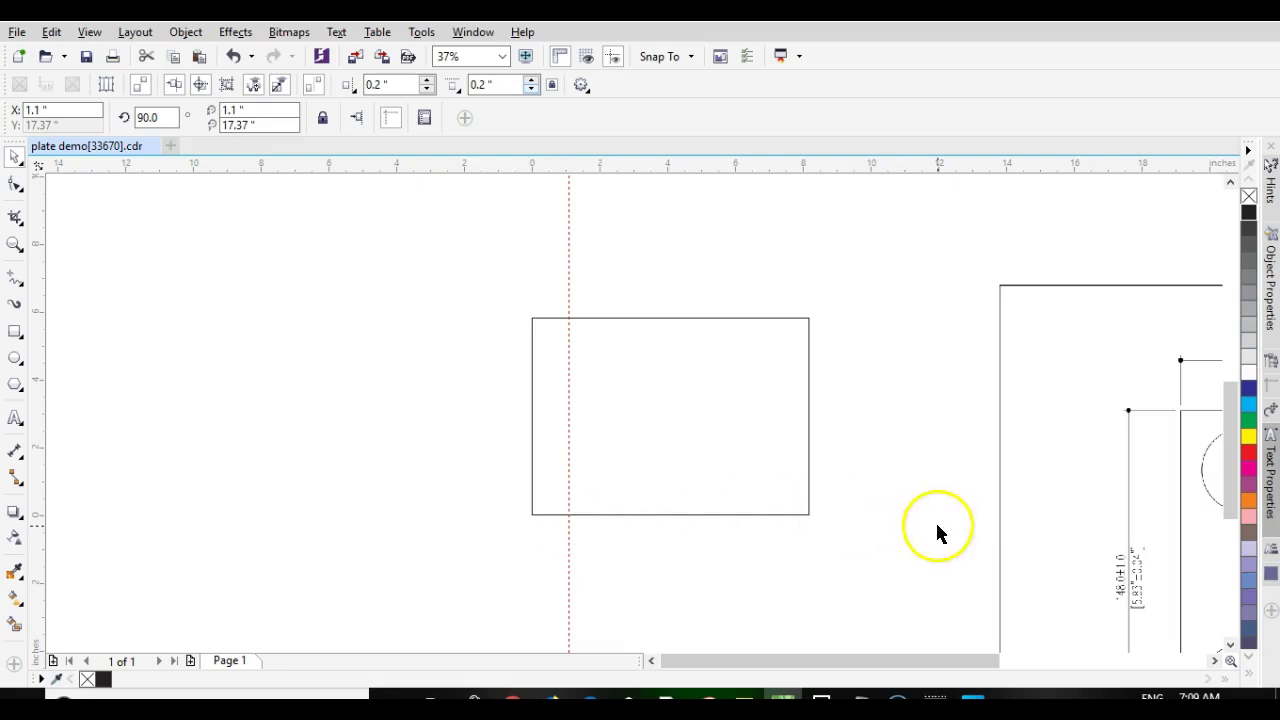
{"action": "scroll", "coordinate": [935, 520], "scroll_direction": "down", "scroll_amount": 2}
{"action": "scroll", "coordinate": [634, 429], "scroll_direction": "up", "scroll_amount": 3}
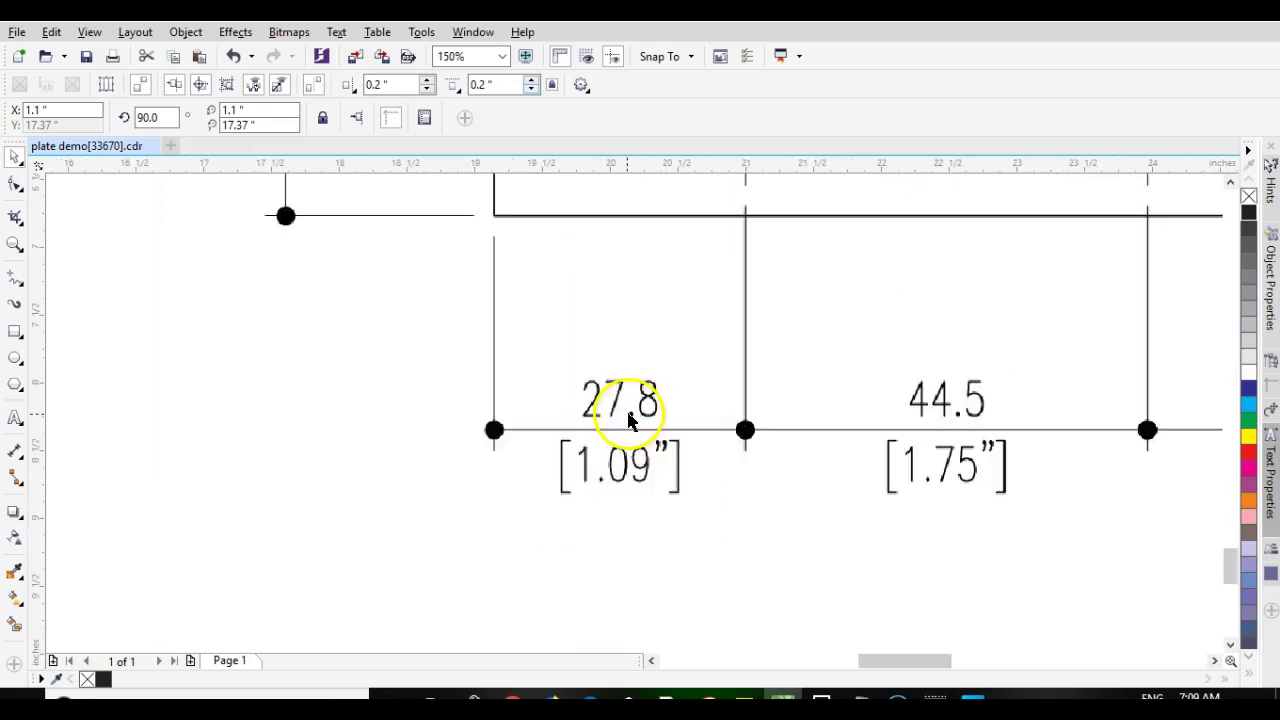
{"action": "scroll", "coordinate": [457, 263], "scroll_direction": "down", "scroll_amount": 4}
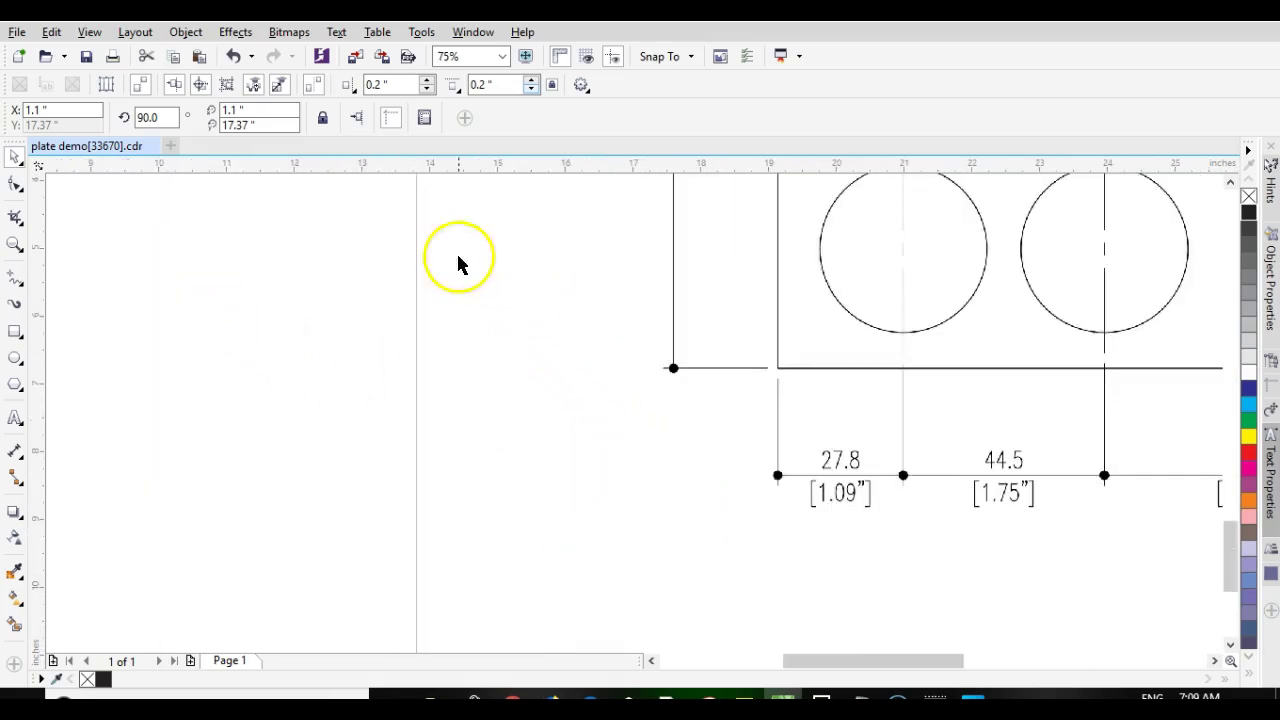
{"action": "scroll", "coordinate": [448, 298], "scroll_direction": "down", "scroll_amount": 1}
{"action": "scroll", "coordinate": [540, 400], "scroll_direction": "up", "scroll_amount": 1}
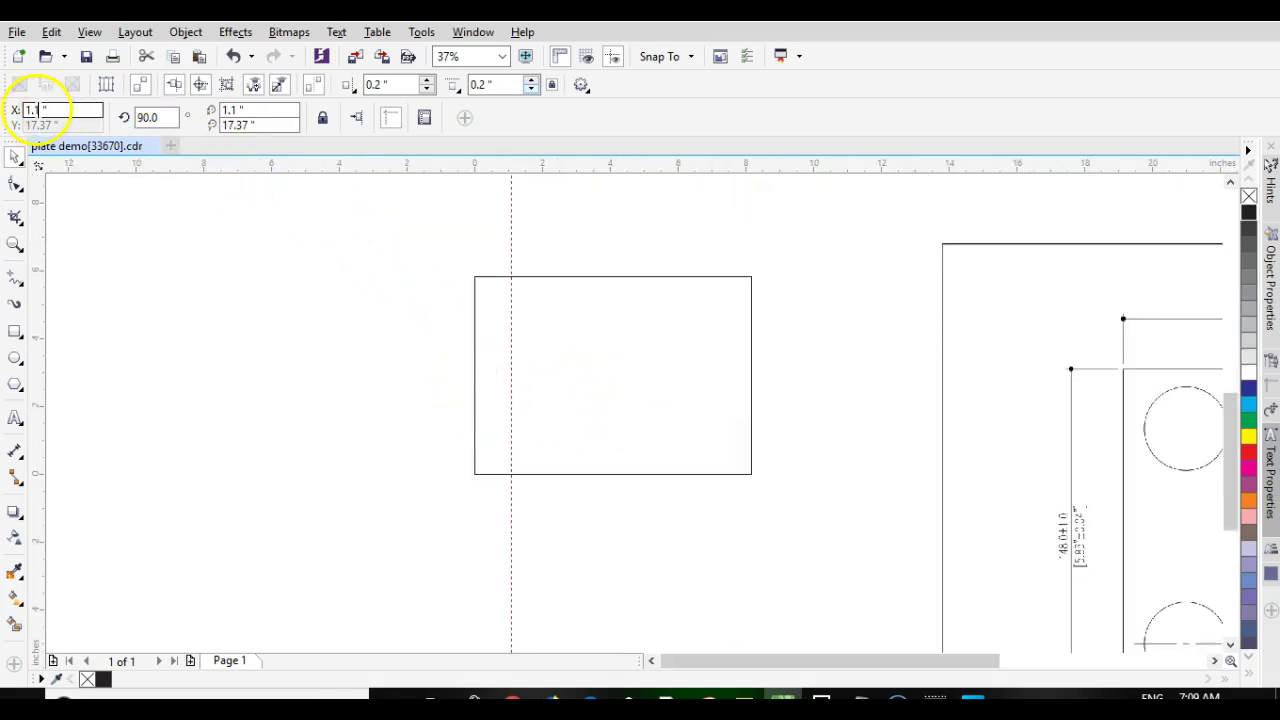
{"action": "double_click", "coordinate": [40, 111]}
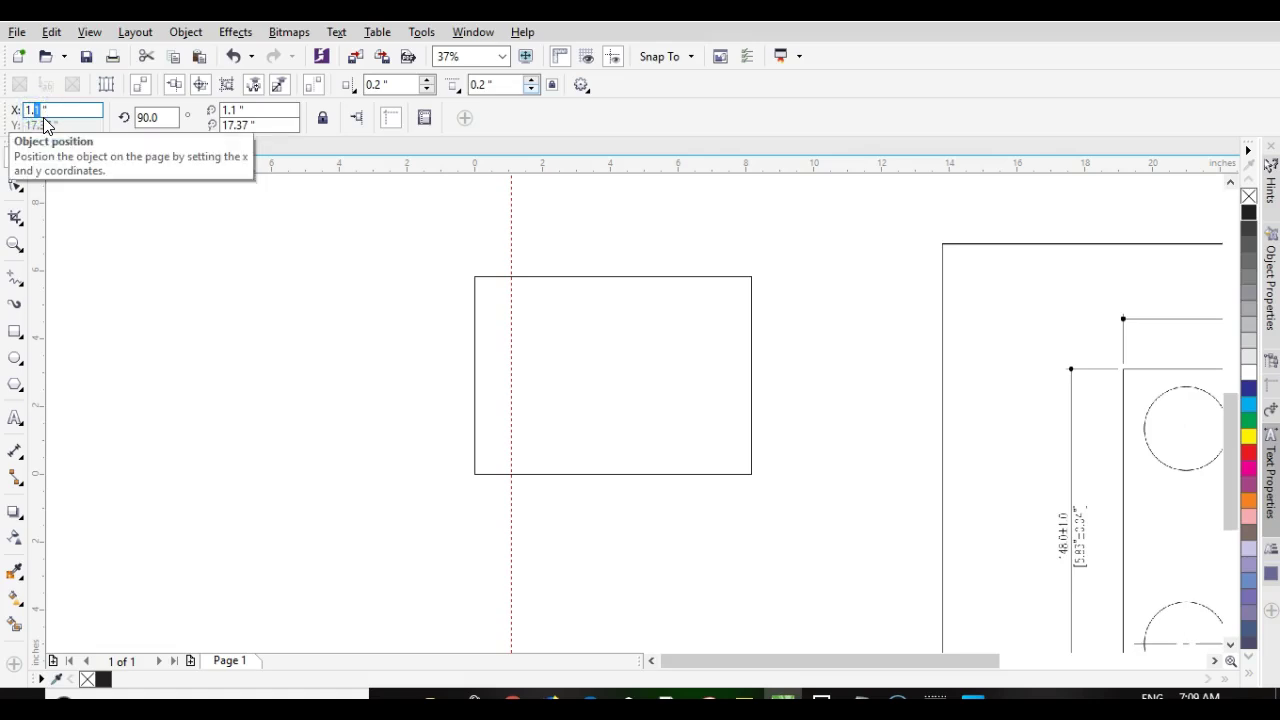
{"action": "type", "text": "1.09"}
{"action": "key", "text": "Return"}
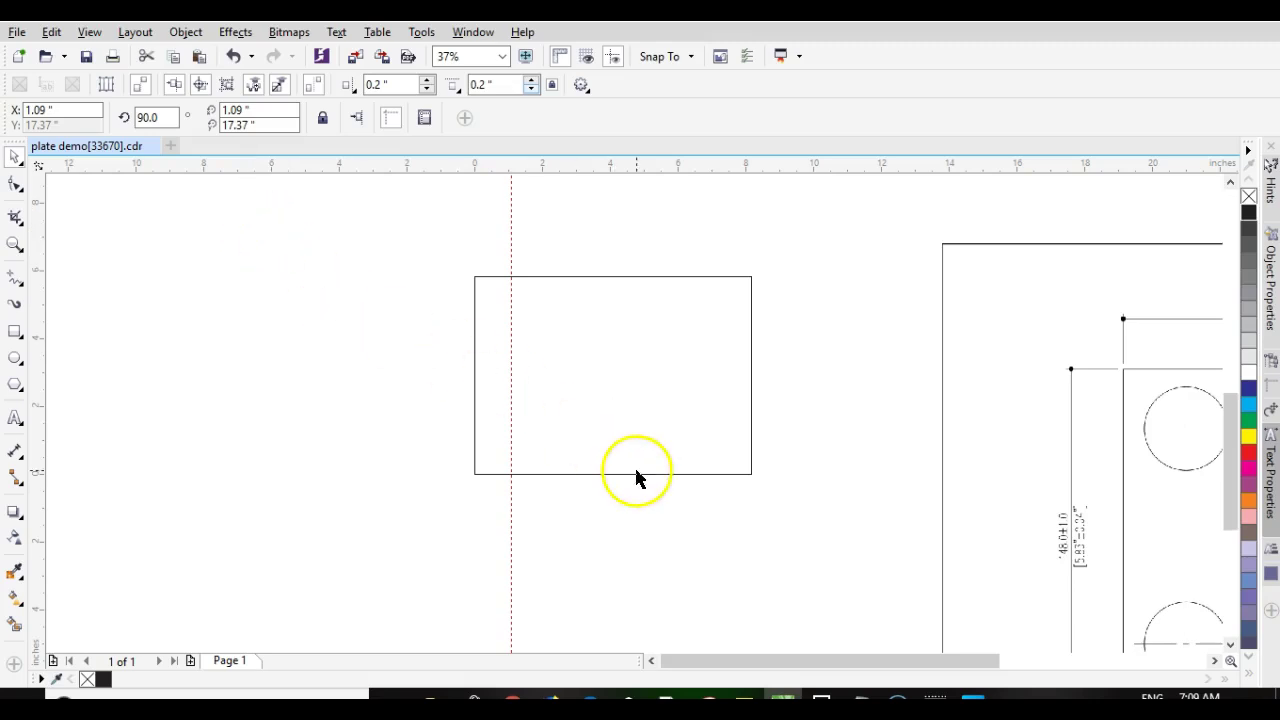
Add a horizontal guideline across the lower part of the rectangle and set its Y position to 1.04 inches.
{"action": "scroll", "coordinate": [634, 420], "scroll_direction": "down", "scroll_amount": 2}
{"action": "scroll", "coordinate": [628, 410], "scroll_direction": "up", "scroll_amount": 2}
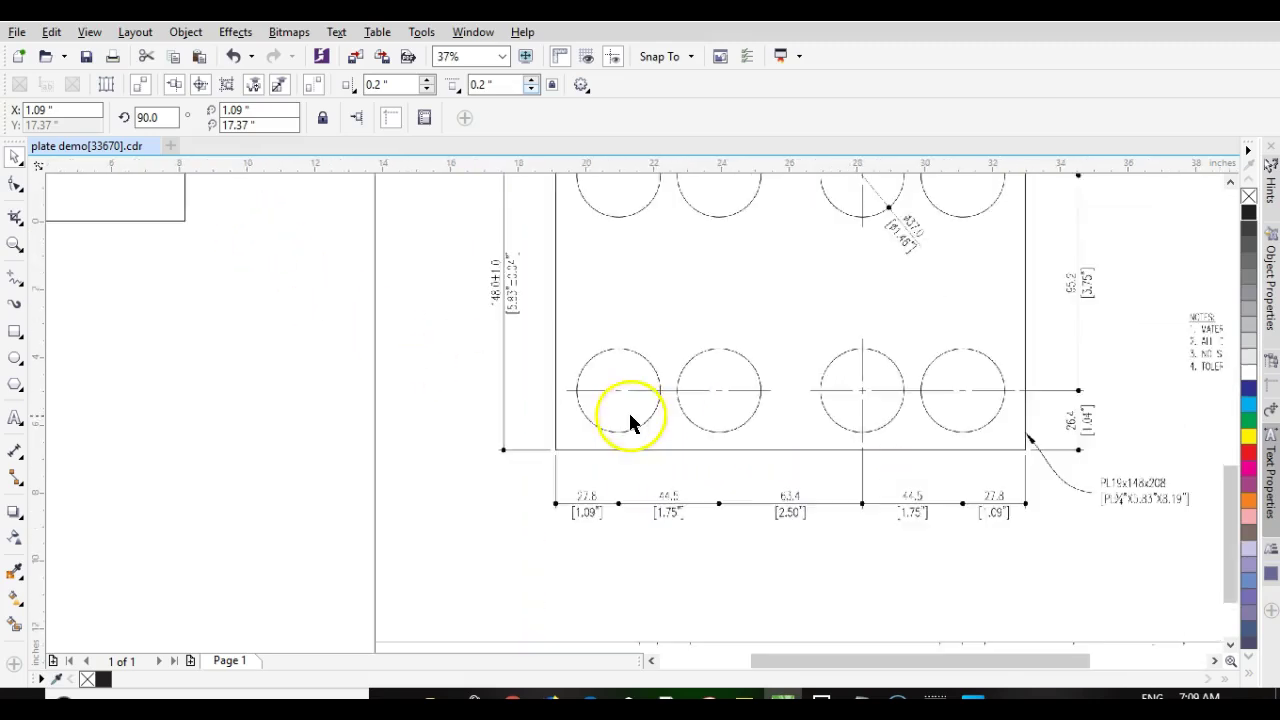
{"action": "scroll", "coordinate": [614, 428], "scroll_direction": "up", "scroll_amount": 2}
{"action": "scroll", "coordinate": [634, 416], "scroll_direction": "down", "scroll_amount": 2}
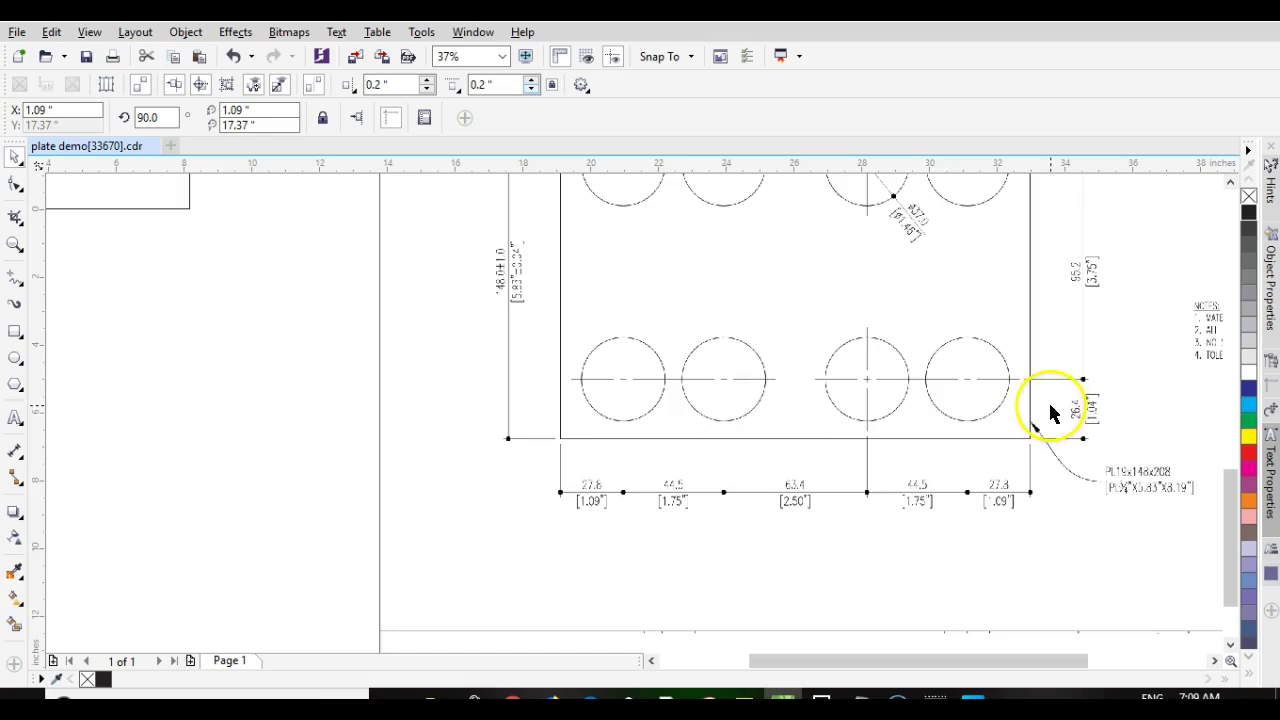
{"action": "scroll", "coordinate": [1060, 418], "scroll_direction": "up", "scroll_amount": 2}
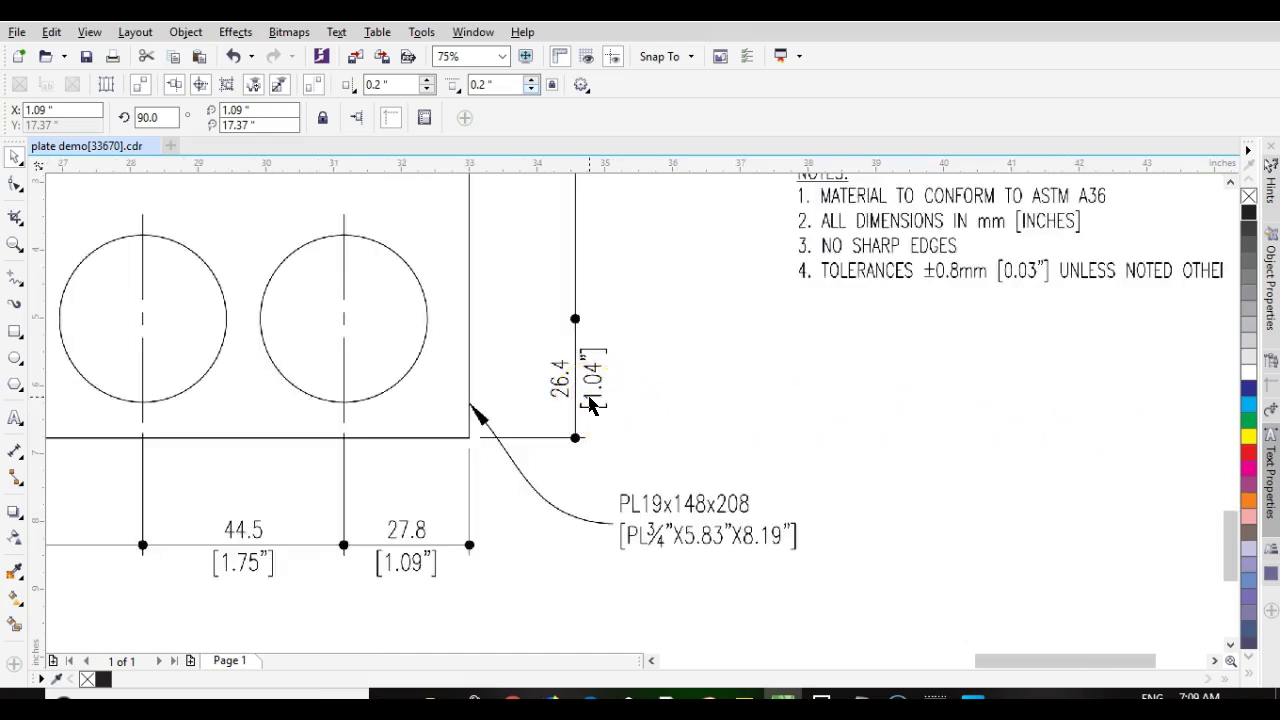
{"action": "key", "text": "F3"}
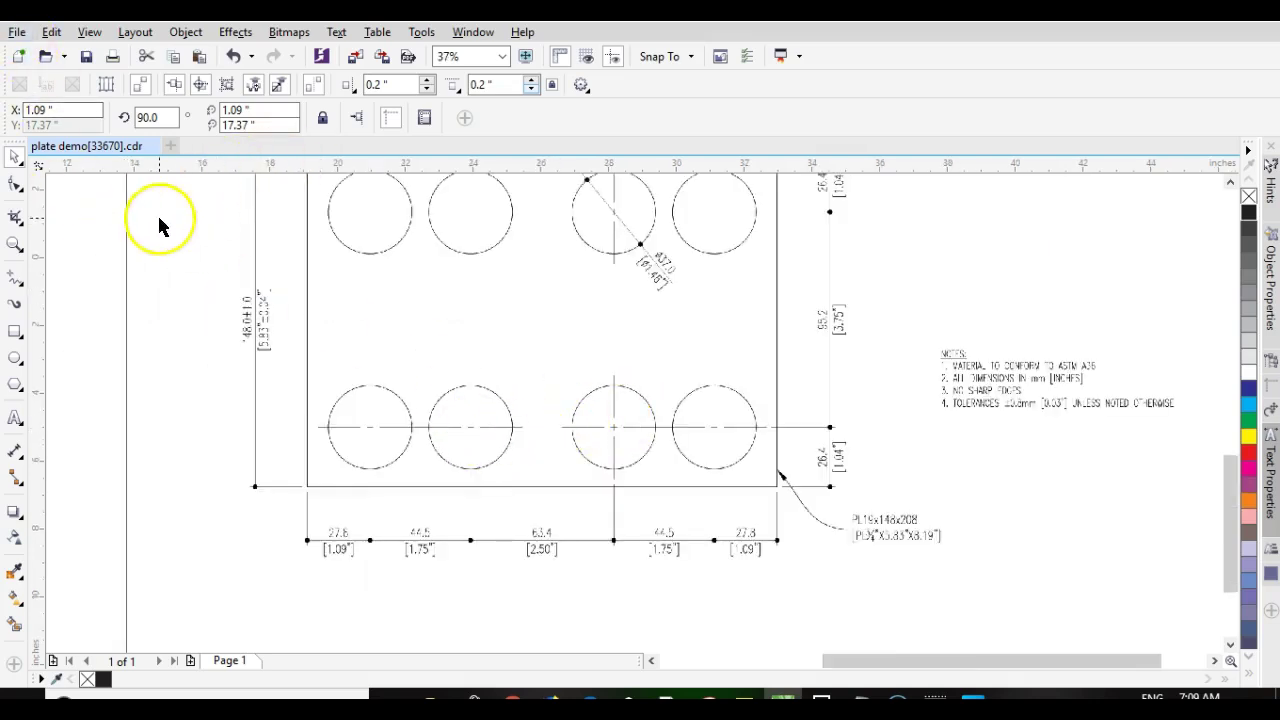
{"action": "scroll", "coordinate": [514, 414], "scroll_direction": "down", "scroll_amount": 3}
{"action": "scroll", "coordinate": [634, 408], "scroll_direction": "up", "scroll_amount": 4}
{"action": "left_click_drag", "start_coordinate": [655, 170], "coordinate": [607, 475]}
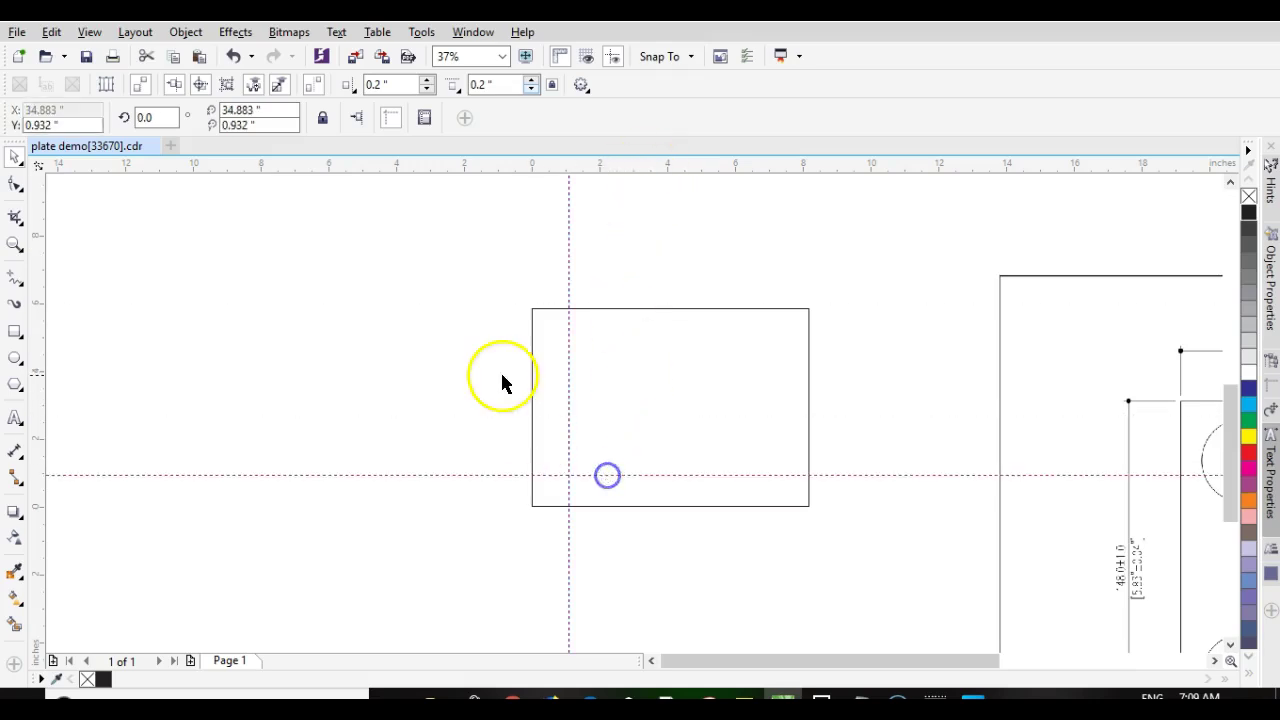
{"action": "left_click", "coordinate": [52, 126]}
{"action": "left_click_drag", "start_coordinate": [52, 126], "coordinate": [22, 121]}
{"action": "type", "text": "1.04"}
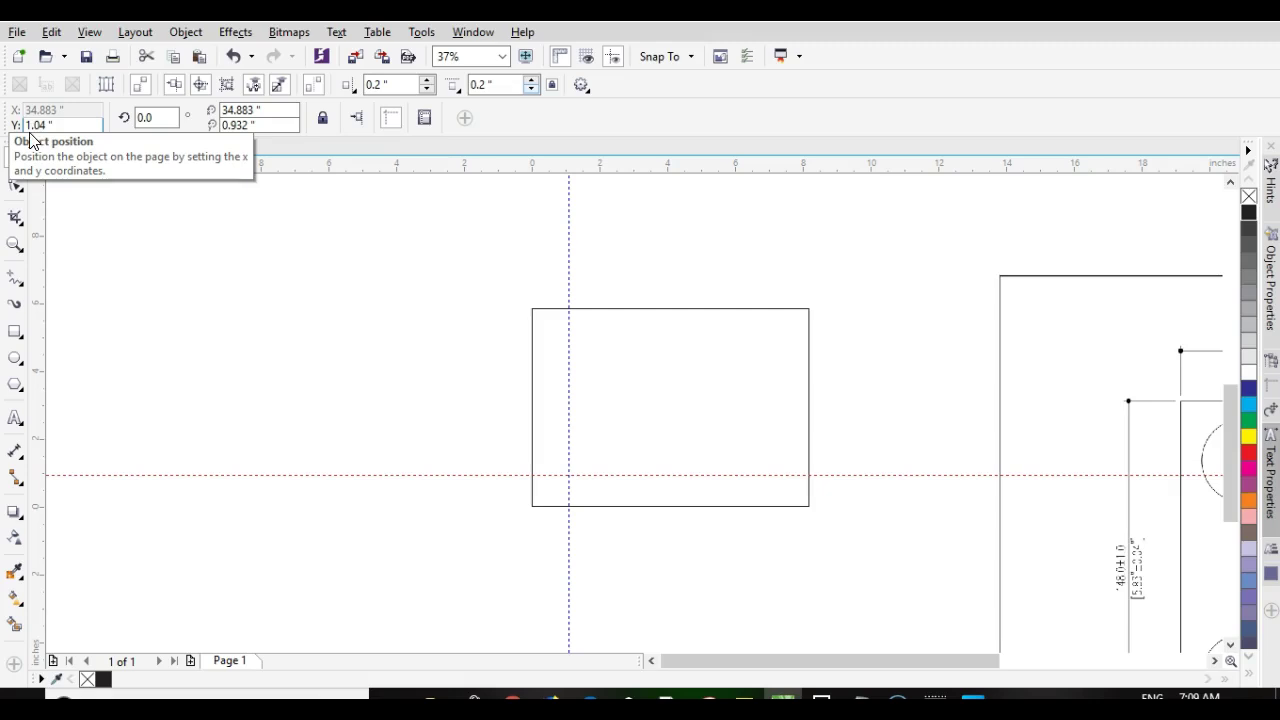
{"action": "key", "text": "F4"}
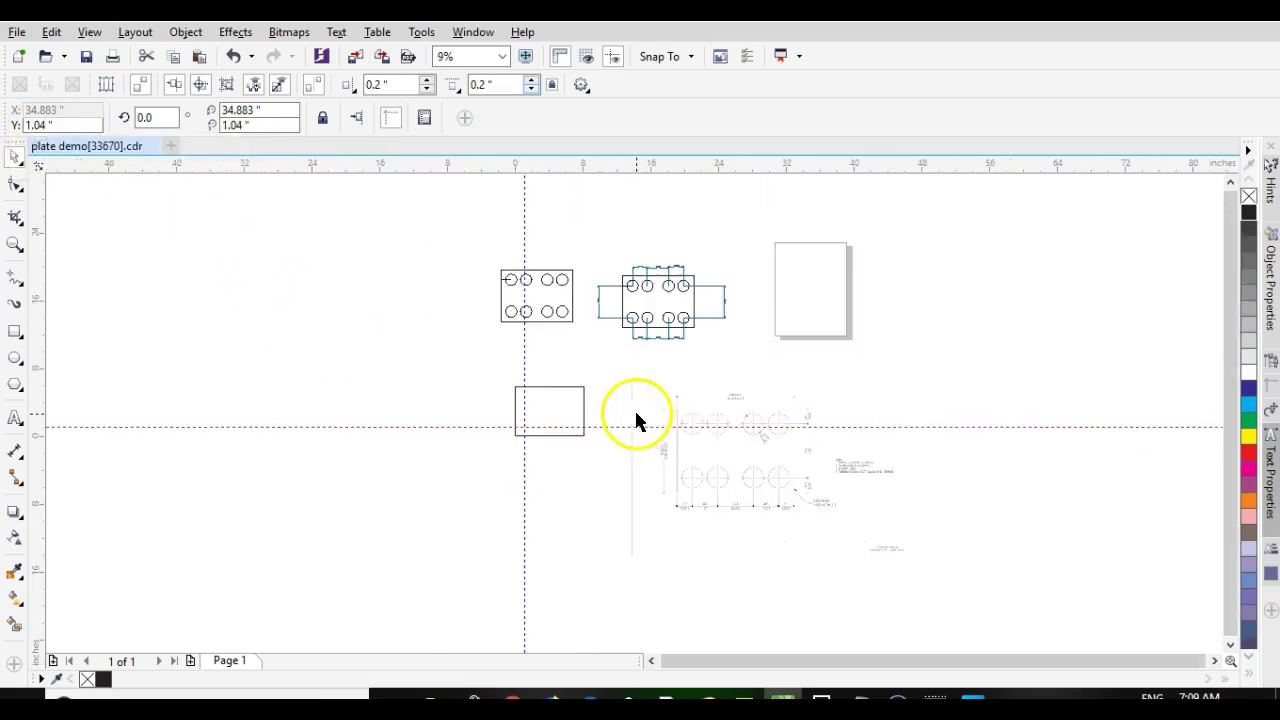
Move the ruler origin to the rectangle's upper-left corner.
{"action": "key", "text": "shift+F2"}
{"action": "scroll", "coordinate": [1009, 440], "scroll_direction": "up", "scroll_amount": 1}
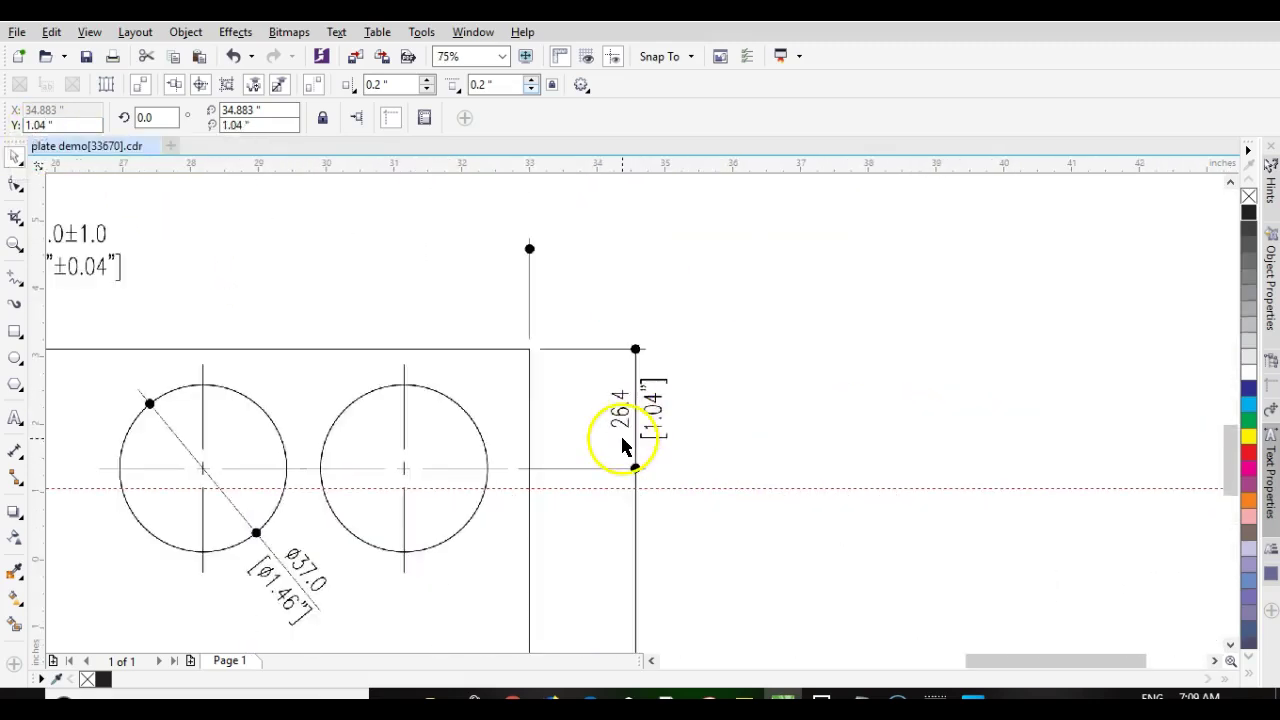
{"action": "scroll", "coordinate": [423, 410], "scroll_direction": "down", "scroll_amount": 2}
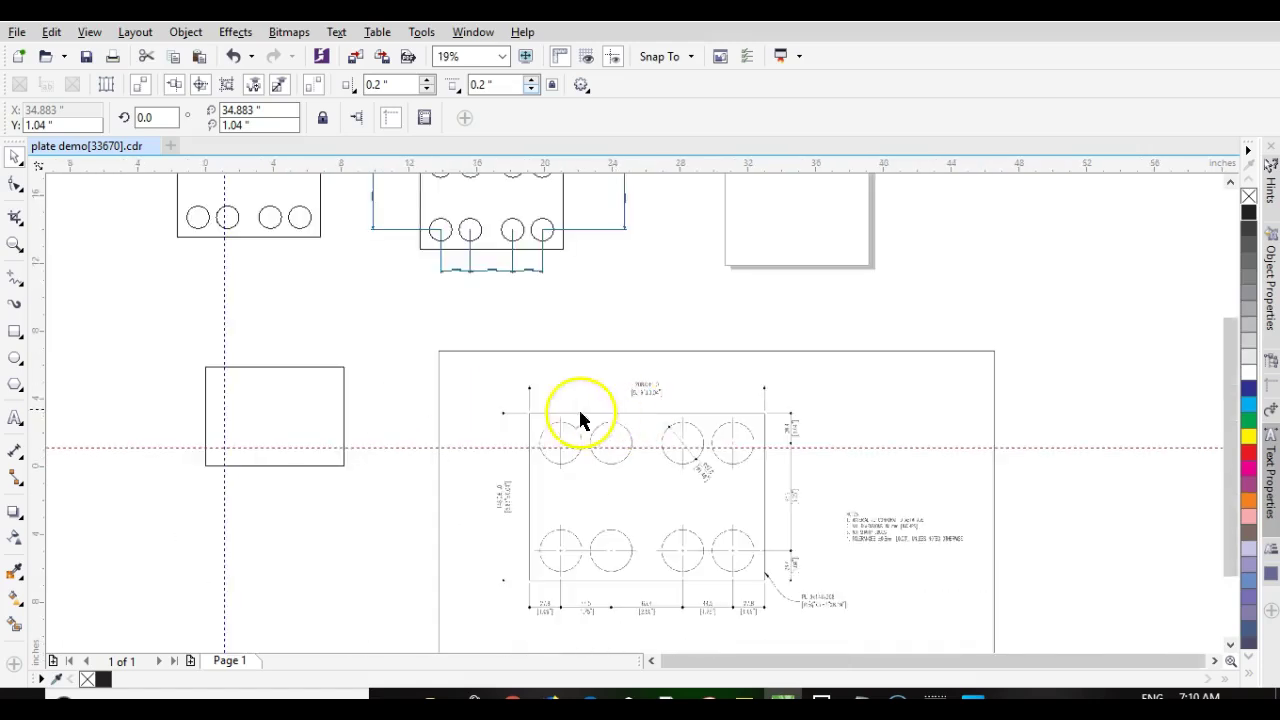
{"action": "scroll", "coordinate": [271, 420], "scroll_direction": "up", "scroll_amount": 1}
{"action": "scroll", "coordinate": [662, 413], "scroll_direction": "up", "scroll_amount": 1}
{"action": "scroll", "coordinate": [632, 408], "scroll_direction": "down", "scroll_amount": 1}
{"action": "scroll", "coordinate": [632, 408], "scroll_direction": "up", "scroll_amount": 1}
{"action": "left_click_drag", "start_coordinate": [40, 178], "coordinate": [437, 284]}
Add a second horizontal guideline across the upper part of the rectangle, set its Y position to -1.04 inches, and select the lower guideline.
{"action": "left_click_drag", "start_coordinate": [474, 163], "coordinate": [505, 335]}
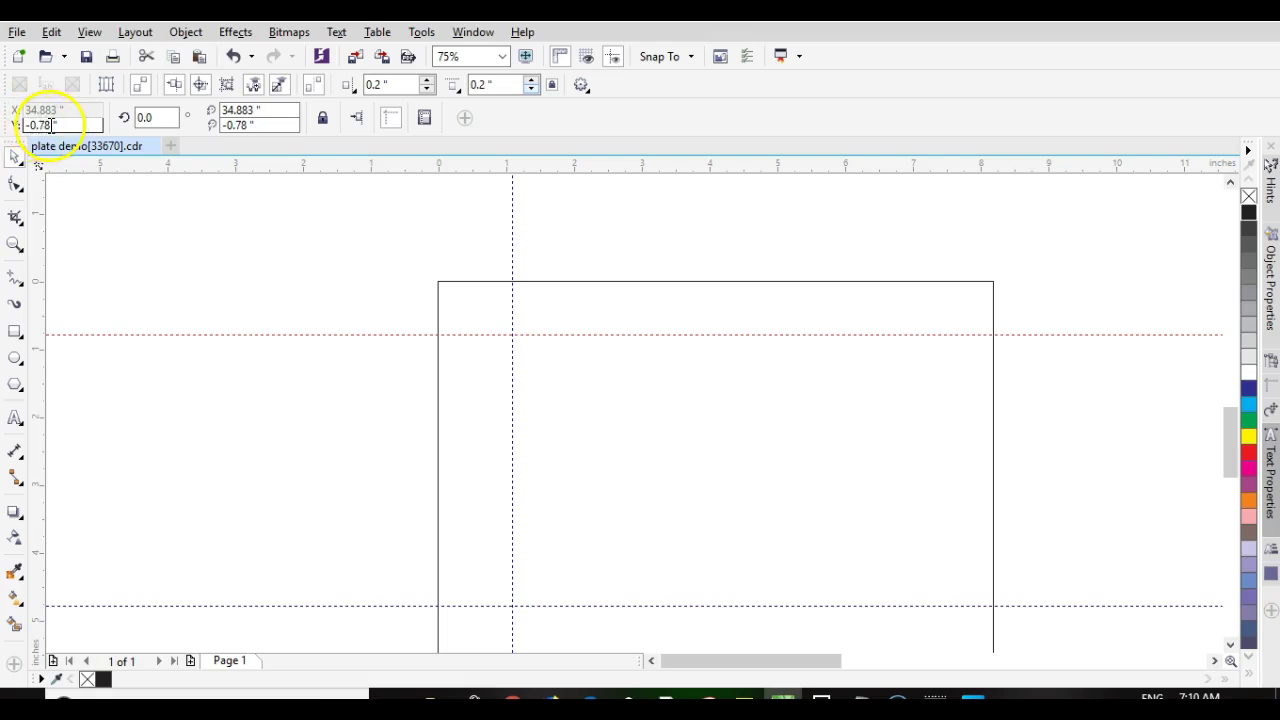
{"action": "left_click", "coordinate": [40, 125]}
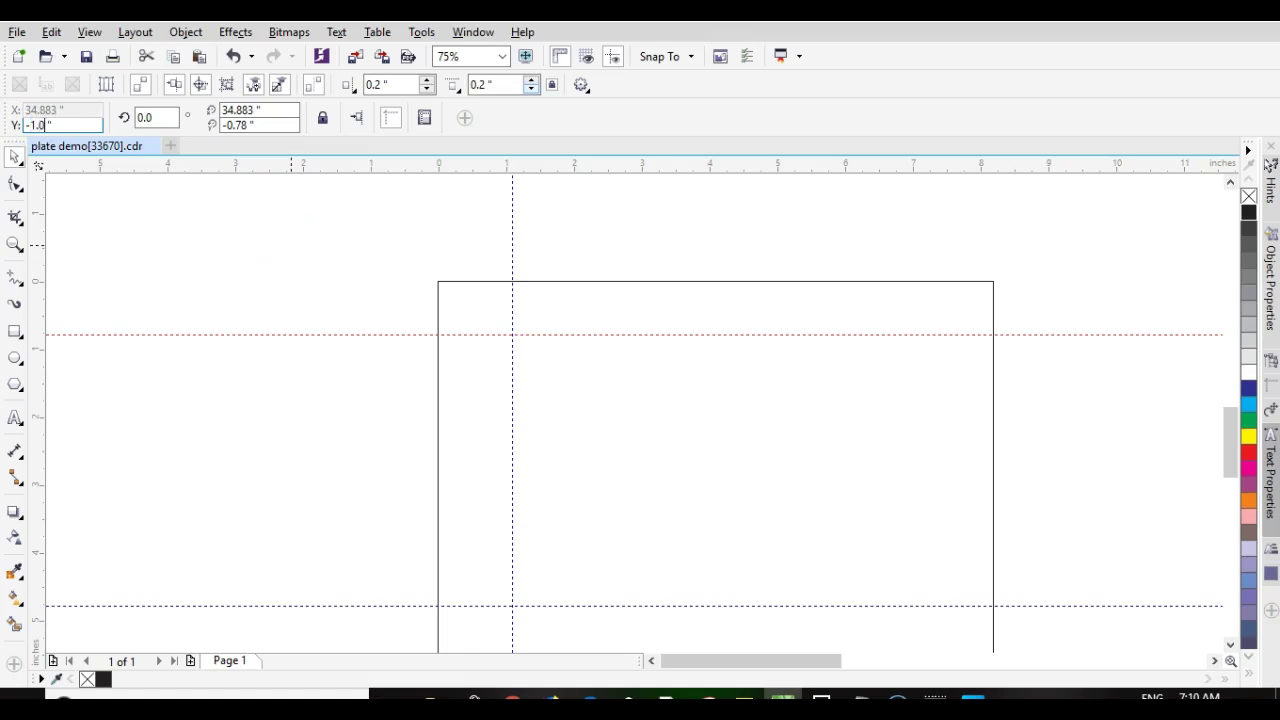
{"action": "key", "text": "Return"}
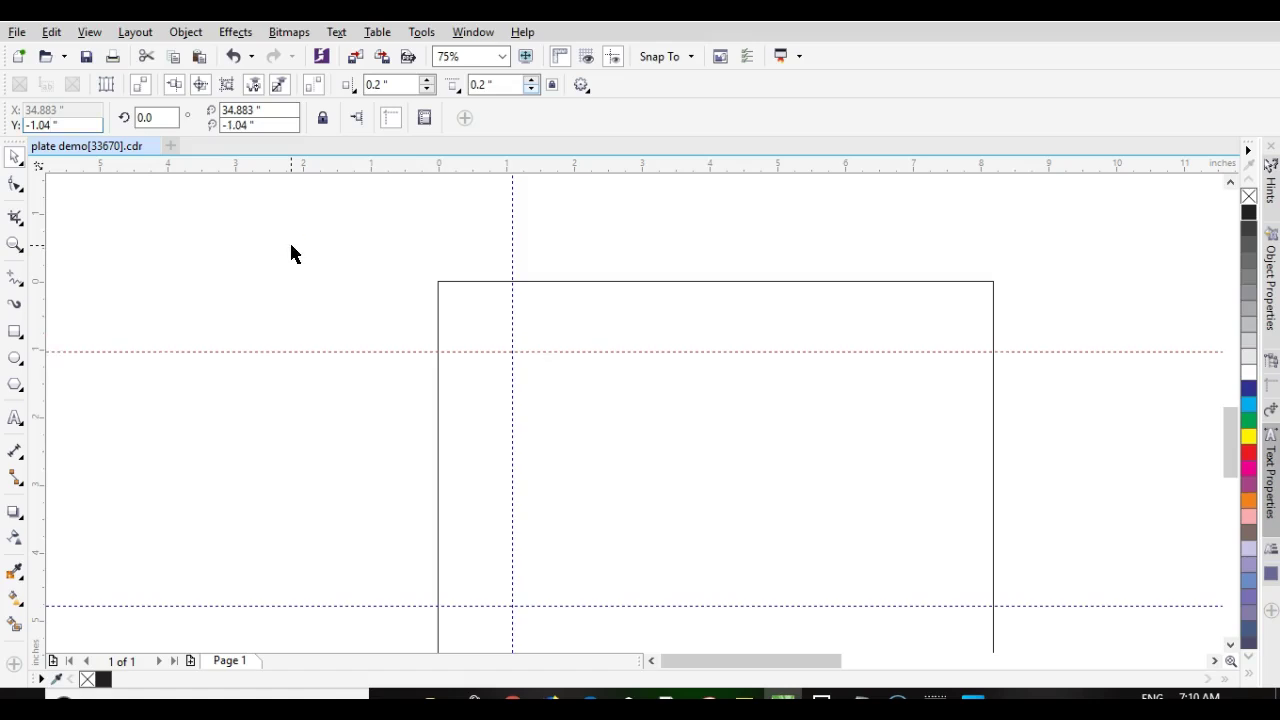
{"action": "left_click", "coordinate": [476, 607]}
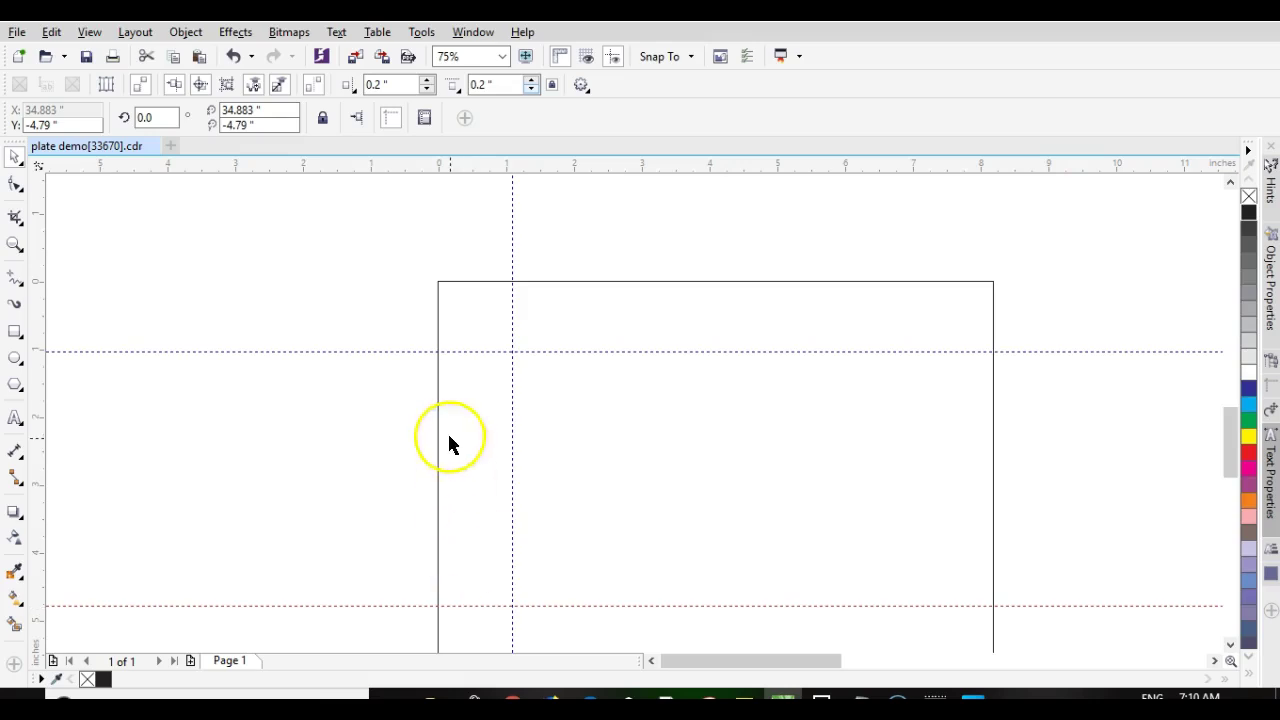
Switch to Calculator and add the first two horizontal dimensions of the reference drawing, 1.09 + 1.75.
{"action": "scroll", "coordinate": [680, 445], "scroll_direction": "down", "scroll_amount": 1}
{"action": "scroll", "coordinate": [631, 414], "scroll_direction": "up", "scroll_amount": 1}
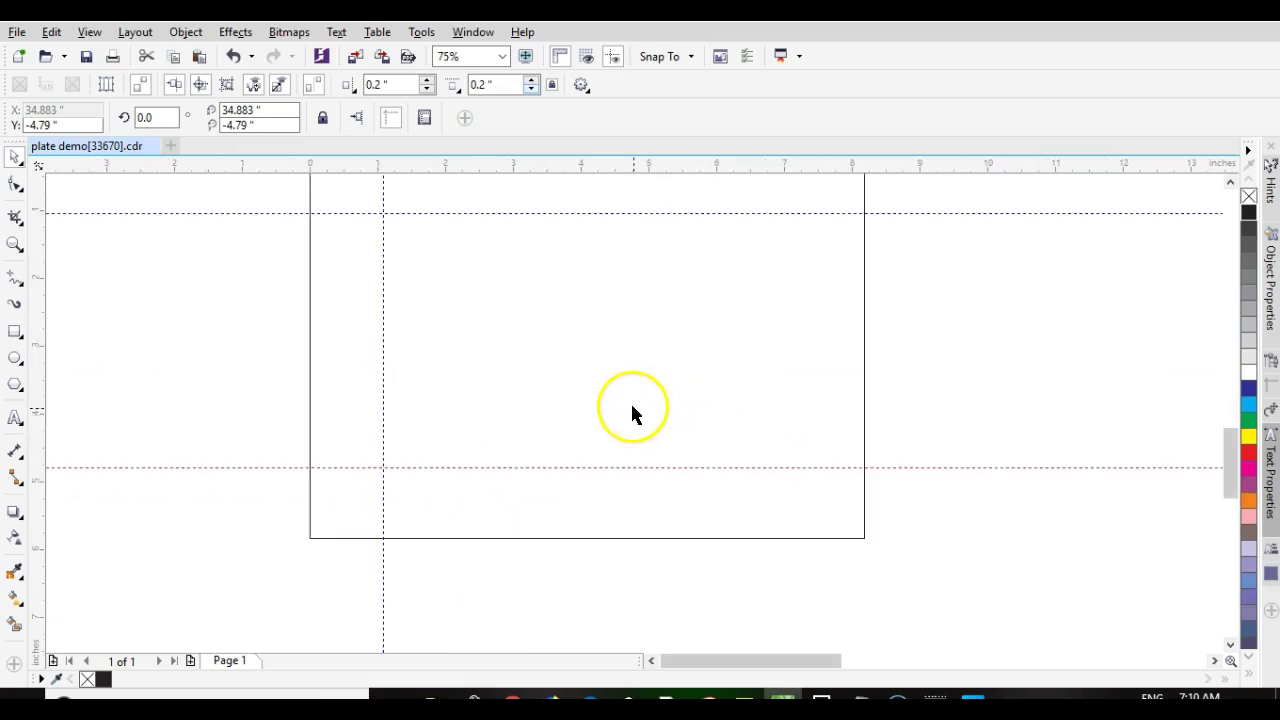
{"action": "scroll", "coordinate": [634, 420], "scroll_direction": "down", "scroll_amount": 1}
{"action": "scroll", "coordinate": [660, 410], "scroll_direction": "down", "scroll_amount": 1}
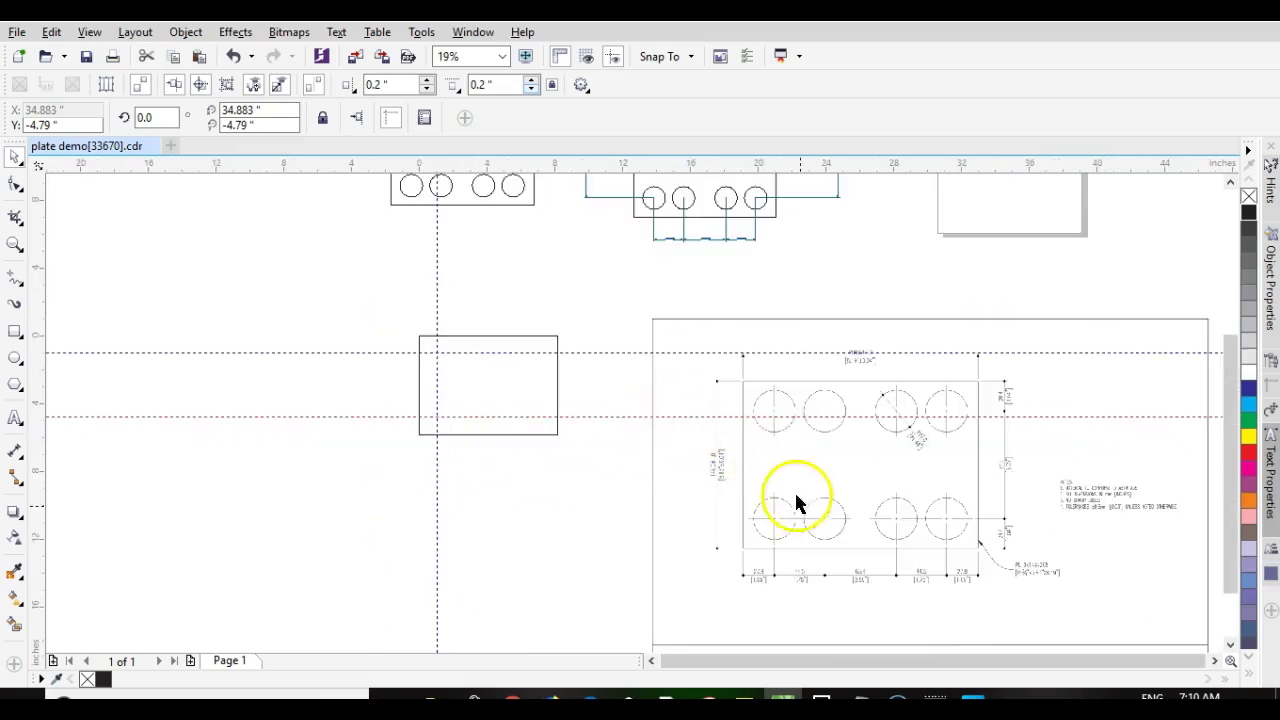
{"action": "scroll", "coordinate": [634, 432], "scroll_direction": "up", "scroll_amount": 1}
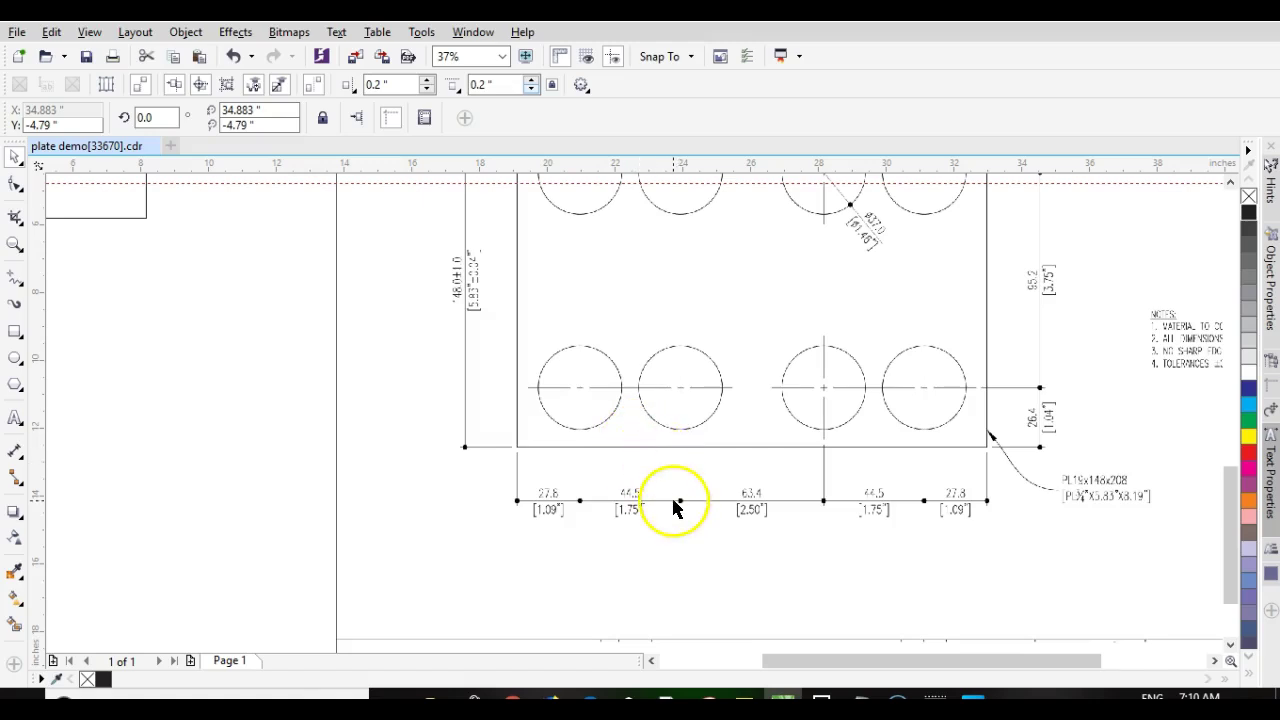
{"action": "scroll", "coordinate": [675, 508], "scroll_direction": "up", "scroll_amount": 1}
{"action": "mouse_move", "coordinate": [821, 700]}
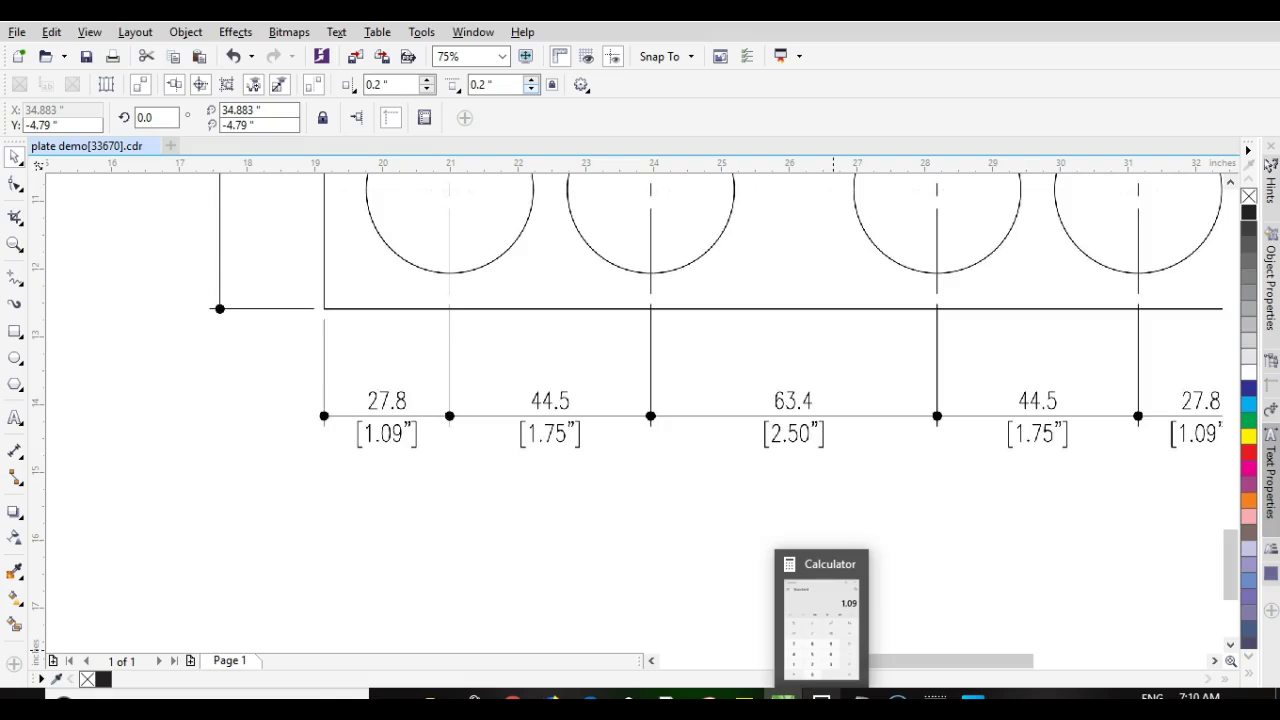
{"action": "left_click", "coordinate": [821, 700]}
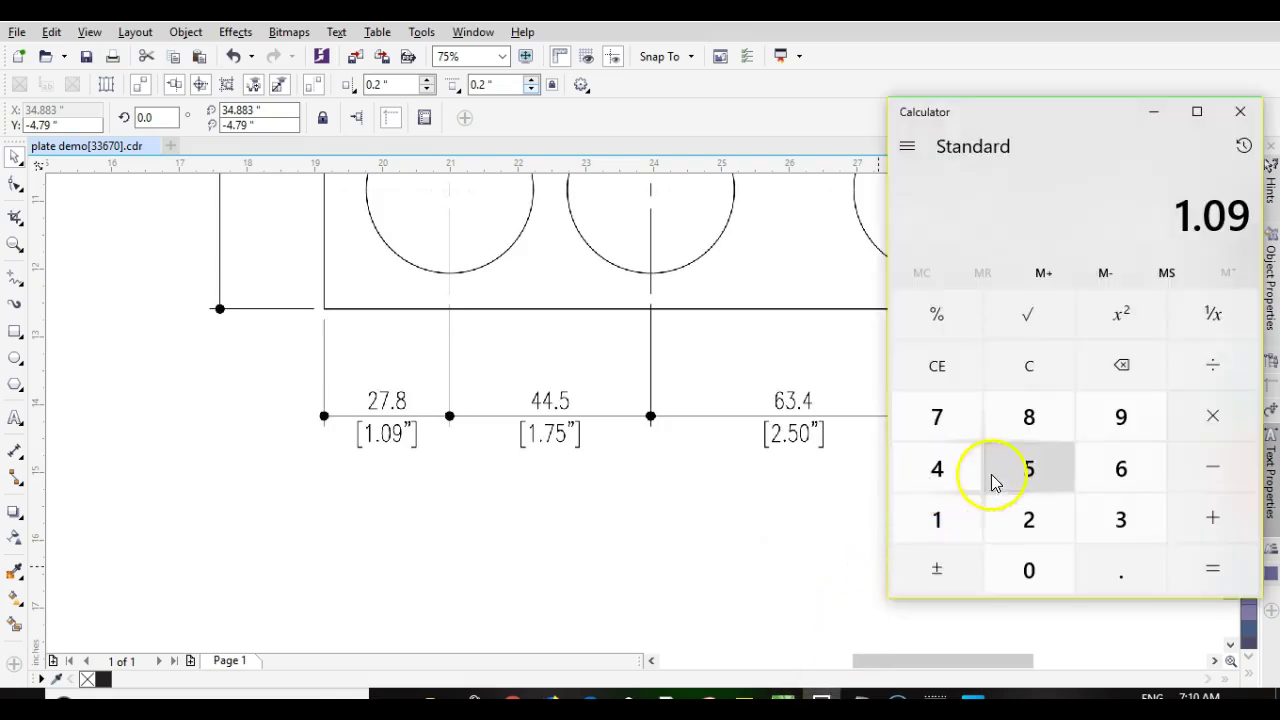
{"action": "left_click", "coordinate": [1208, 516]}
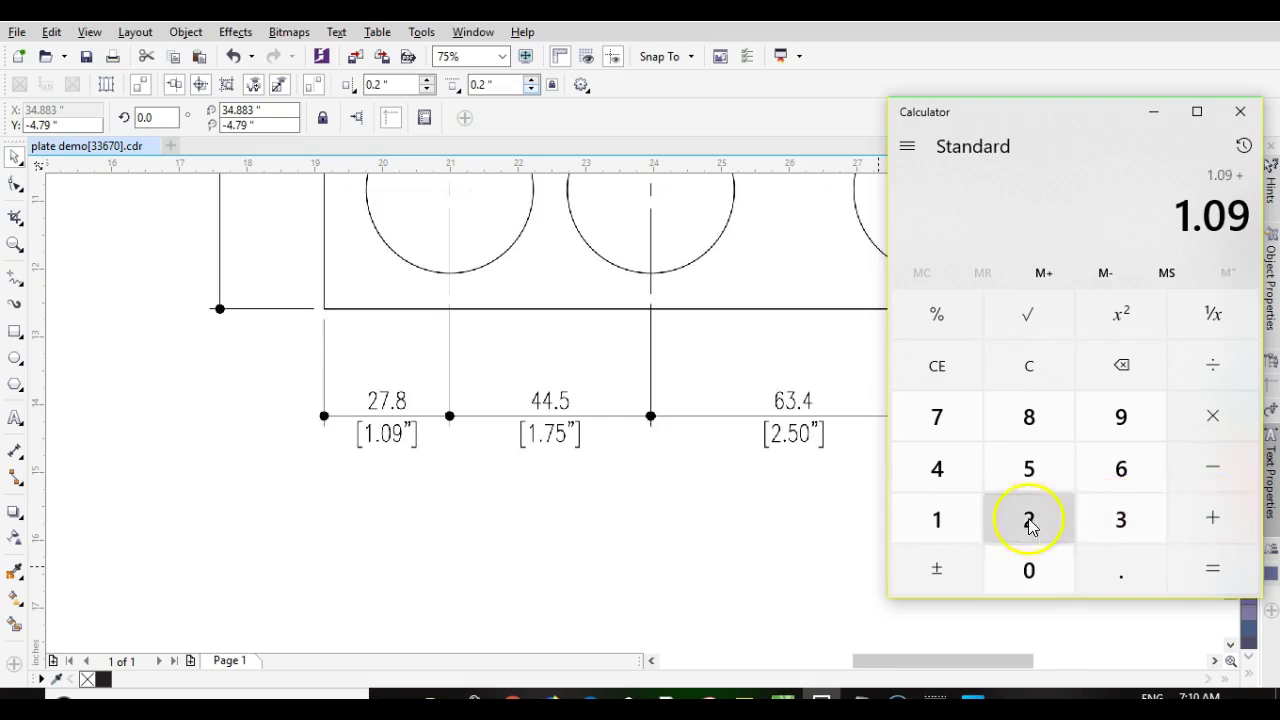
{"action": "left_click", "coordinate": [945, 522]}
{"action": "left_click", "coordinate": [1140, 578]}
{"action": "left_click", "coordinate": [970, 432]}
{"action": "left_click", "coordinate": [1026, 471]}
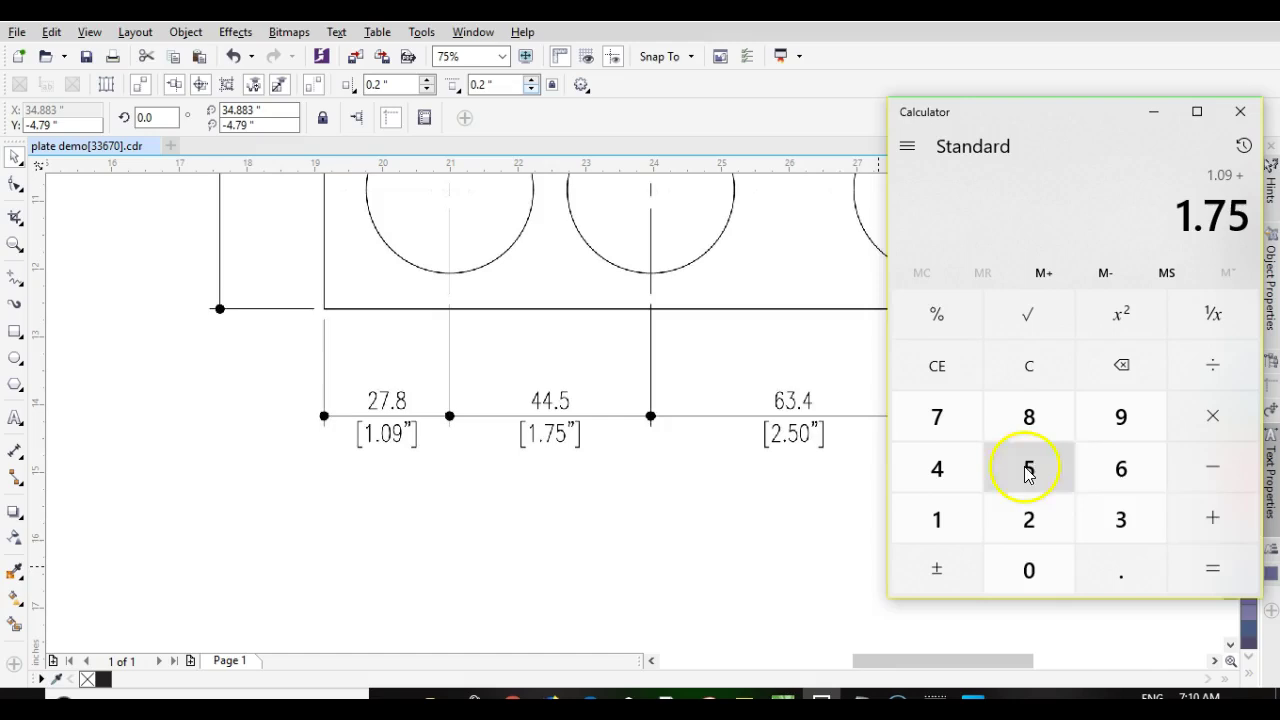
{"action": "left_click", "coordinate": [1220, 572]}
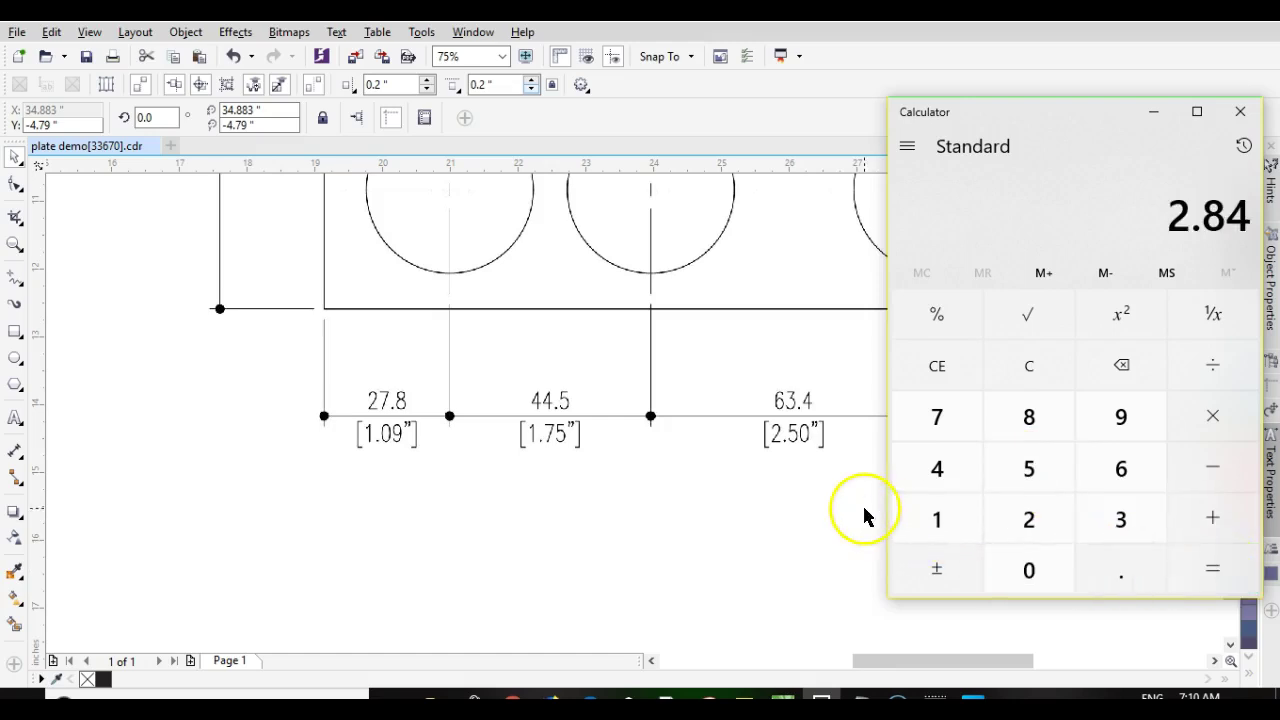
Add a second vertical guideline through the rectangle and set its X position to 2.84 inches.
{"action": "scroll", "coordinate": [628, 421], "scroll_direction": "down", "scroll_amount": 3}
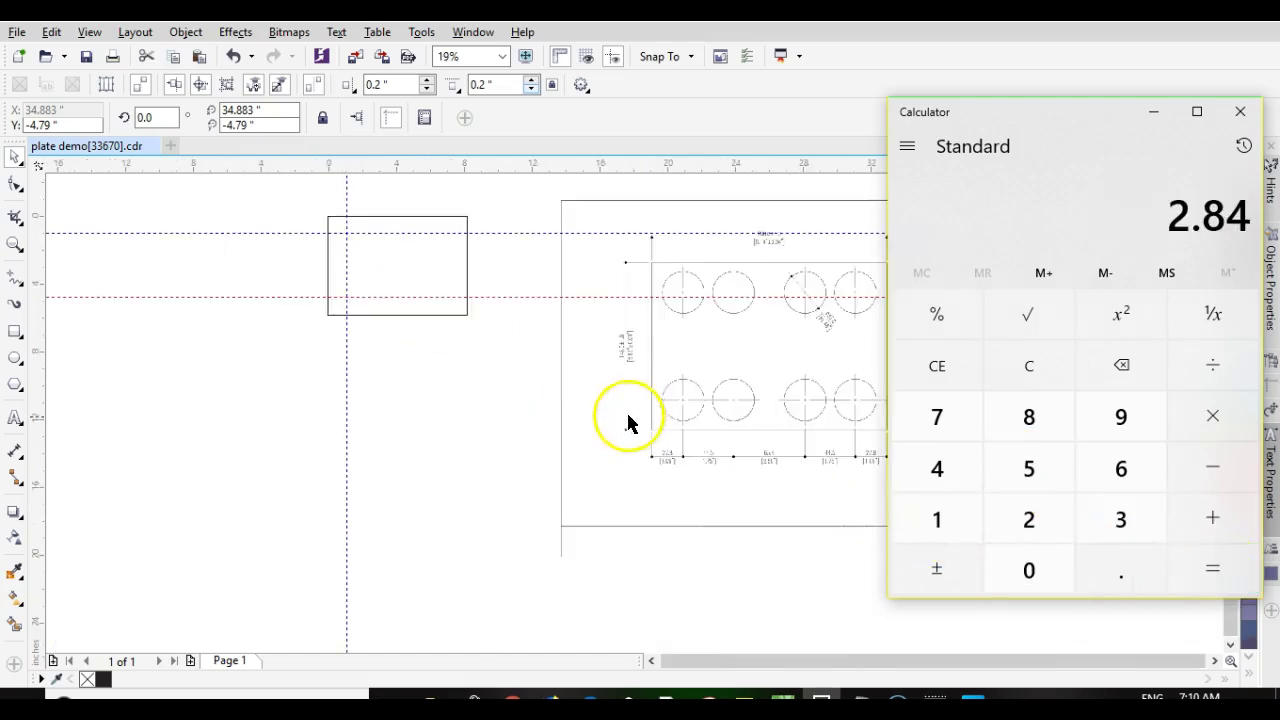
{"action": "left_click_drag", "start_coordinate": [29, 306], "coordinate": [366, 330]}
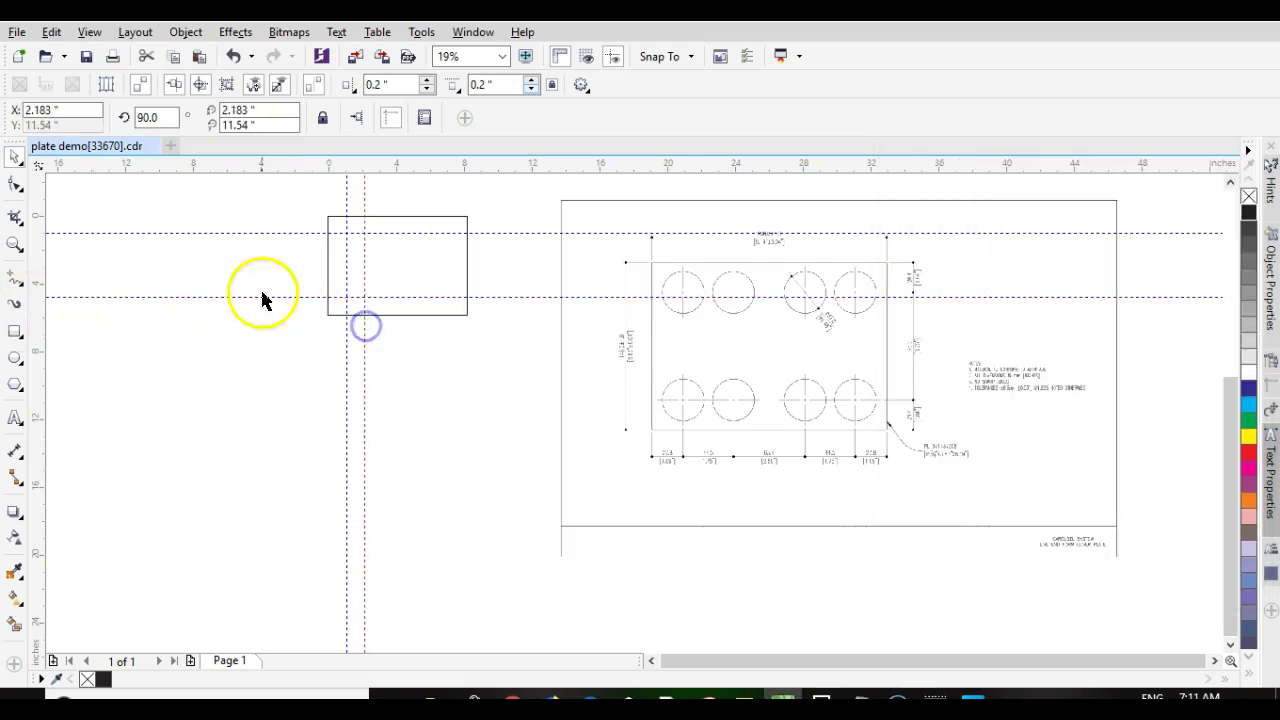
{"action": "double_click", "coordinate": [44, 110]}
{"action": "type", "text": "2.8"}
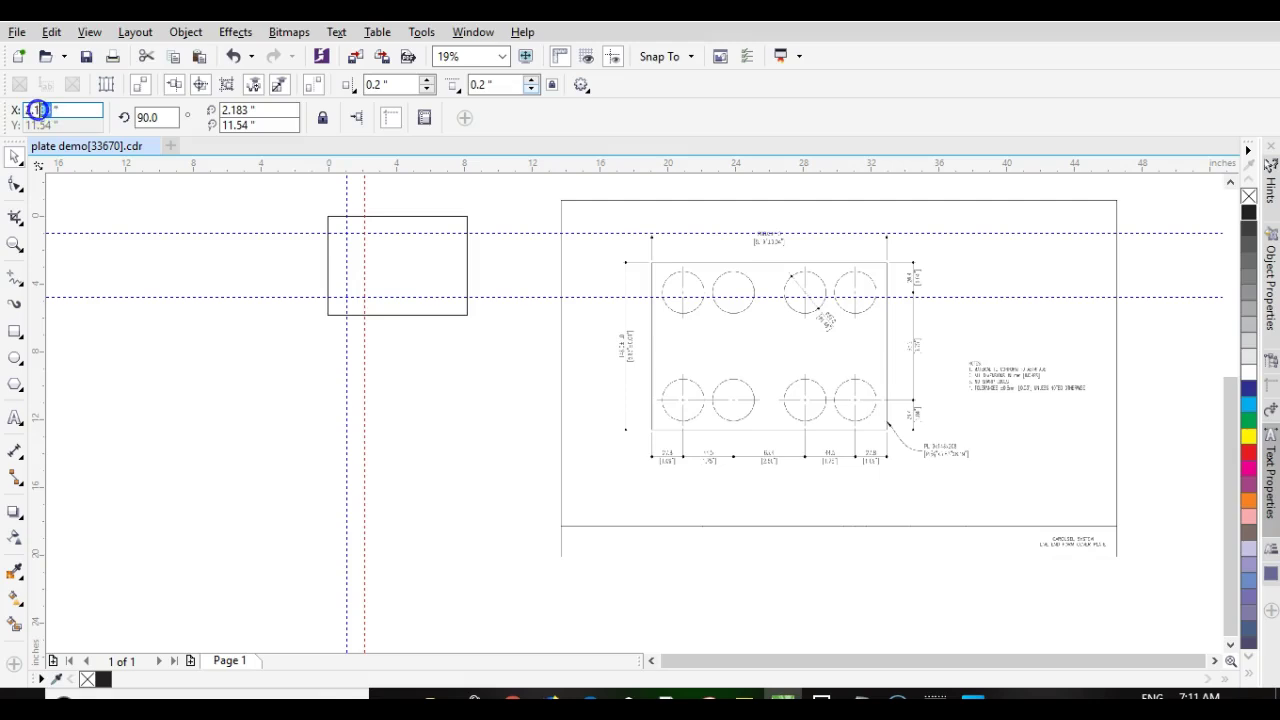
{"action": "left_click_drag", "start_coordinate": [35, 110], "coordinate": [48, 110]}
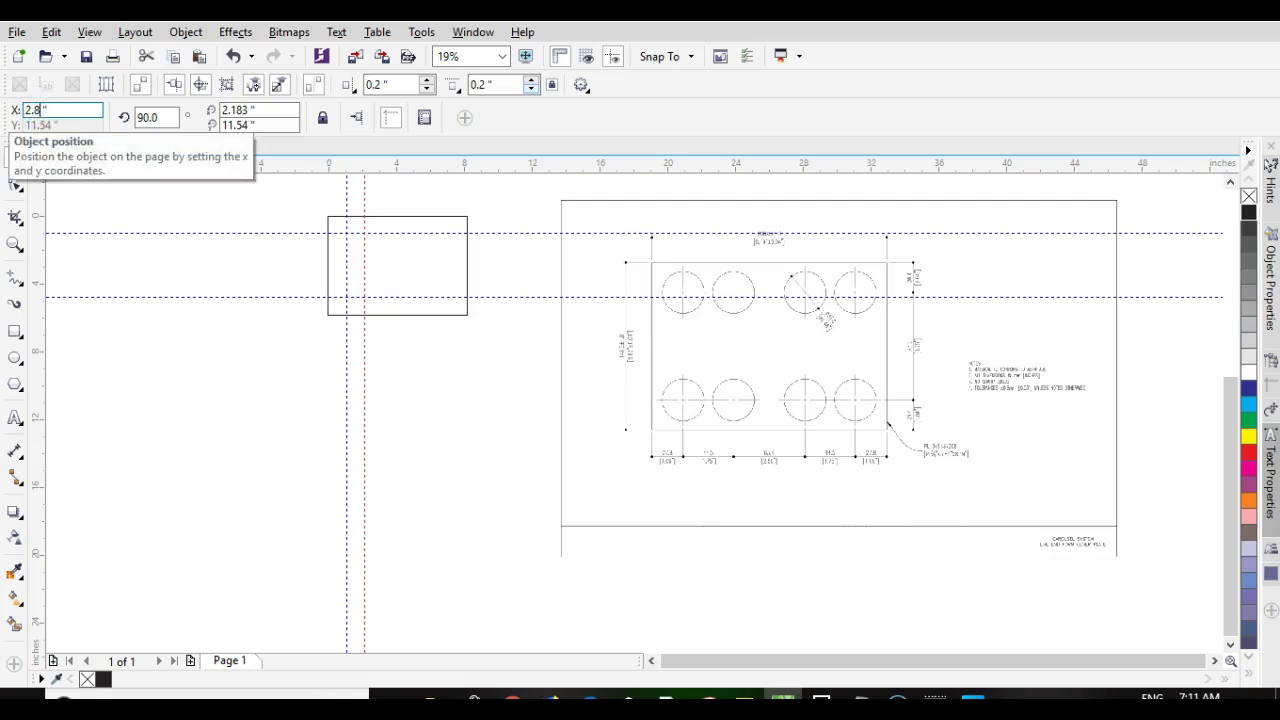
{"action": "type", "text": "4"}
{"action": "key", "text": "Return"}
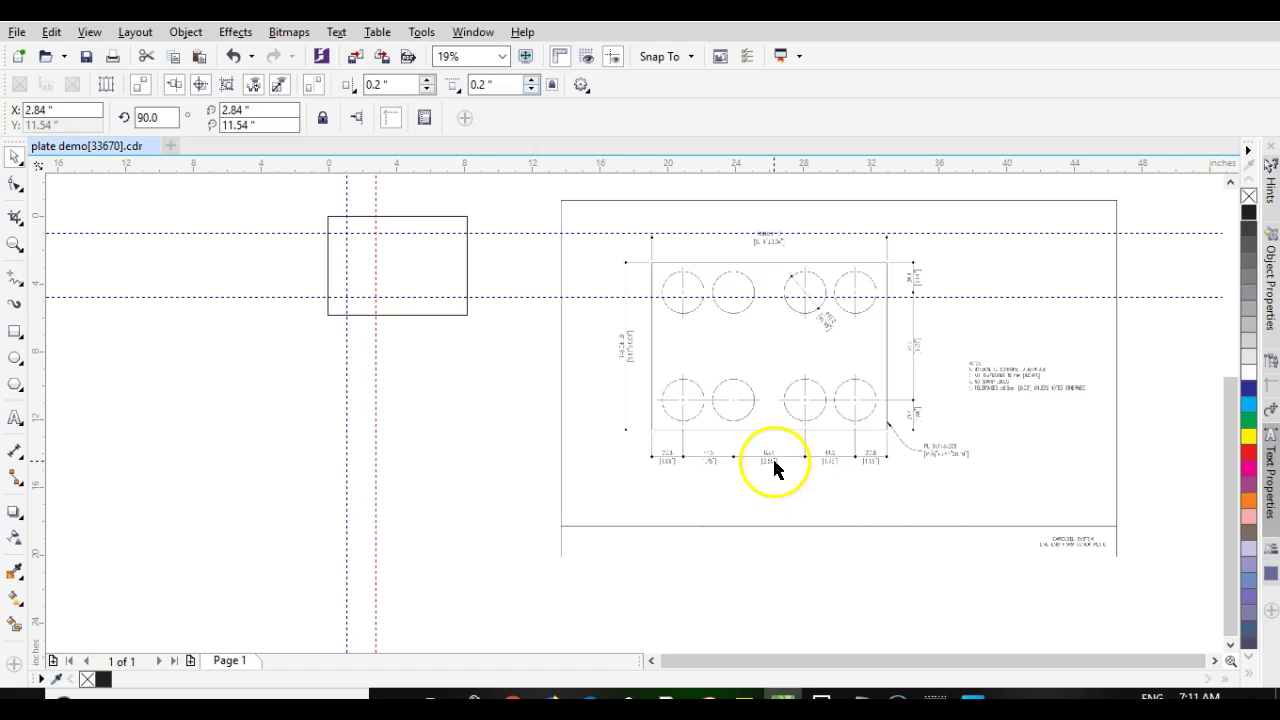
Switch to Calculator and add the third horizontal dimension of the reference drawing, 2.5, to the 2.84 sum.
{"action": "scroll", "coordinate": [775, 460], "scroll_direction": "up", "scroll_amount": 2}
{"action": "scroll", "coordinate": [634, 420], "scroll_direction": "up", "scroll_amount": 2}
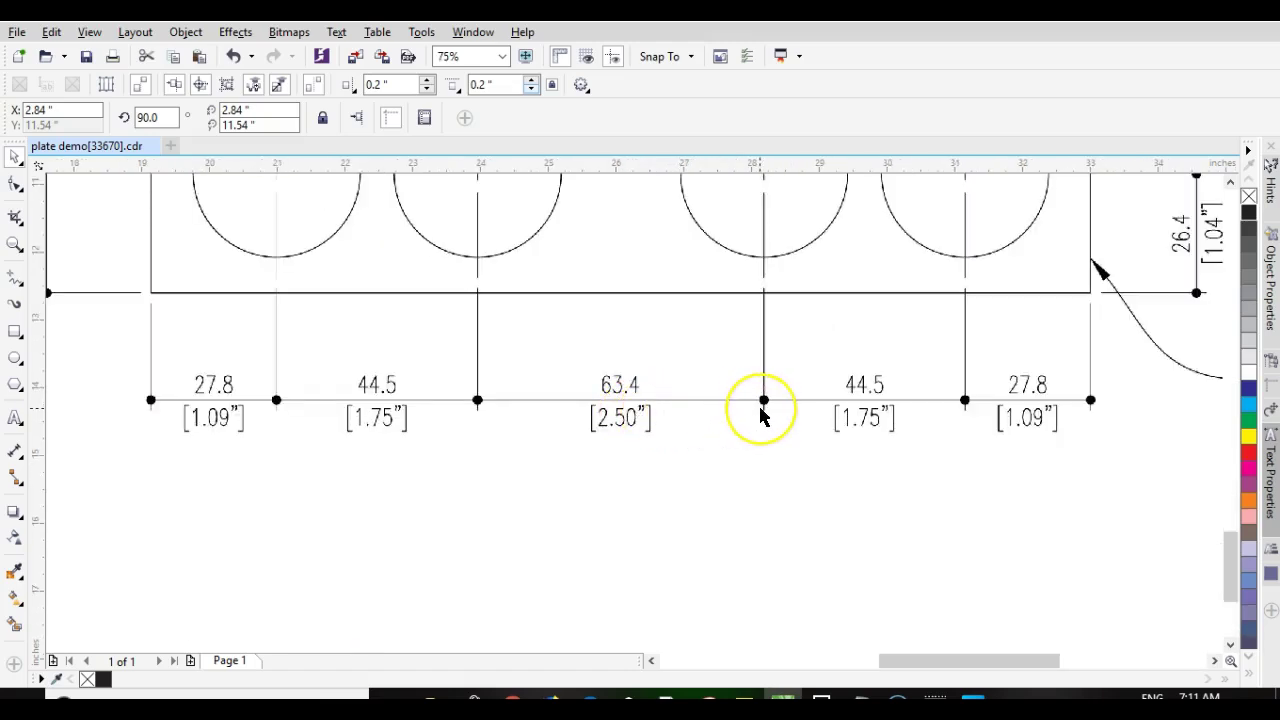
{"action": "scroll", "coordinate": [634, 420], "scroll_direction": "down", "scroll_amount": 2}
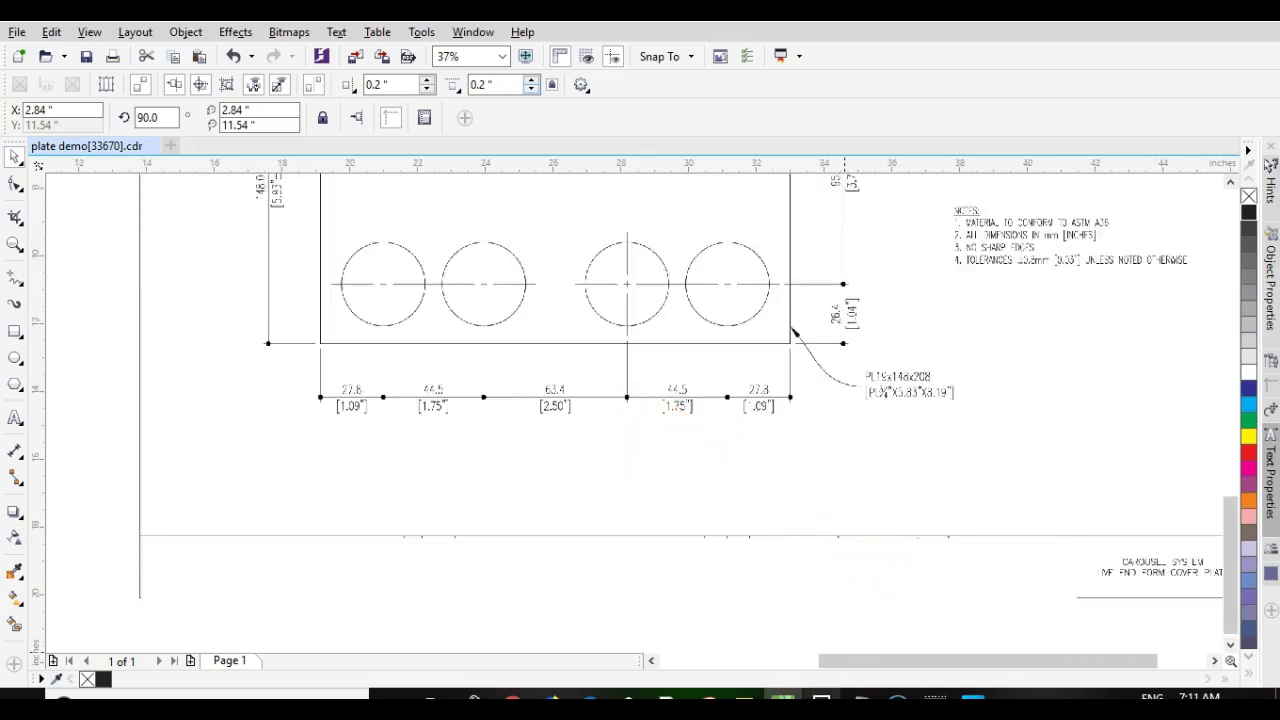
{"action": "left_click", "coordinate": [826, 655]}
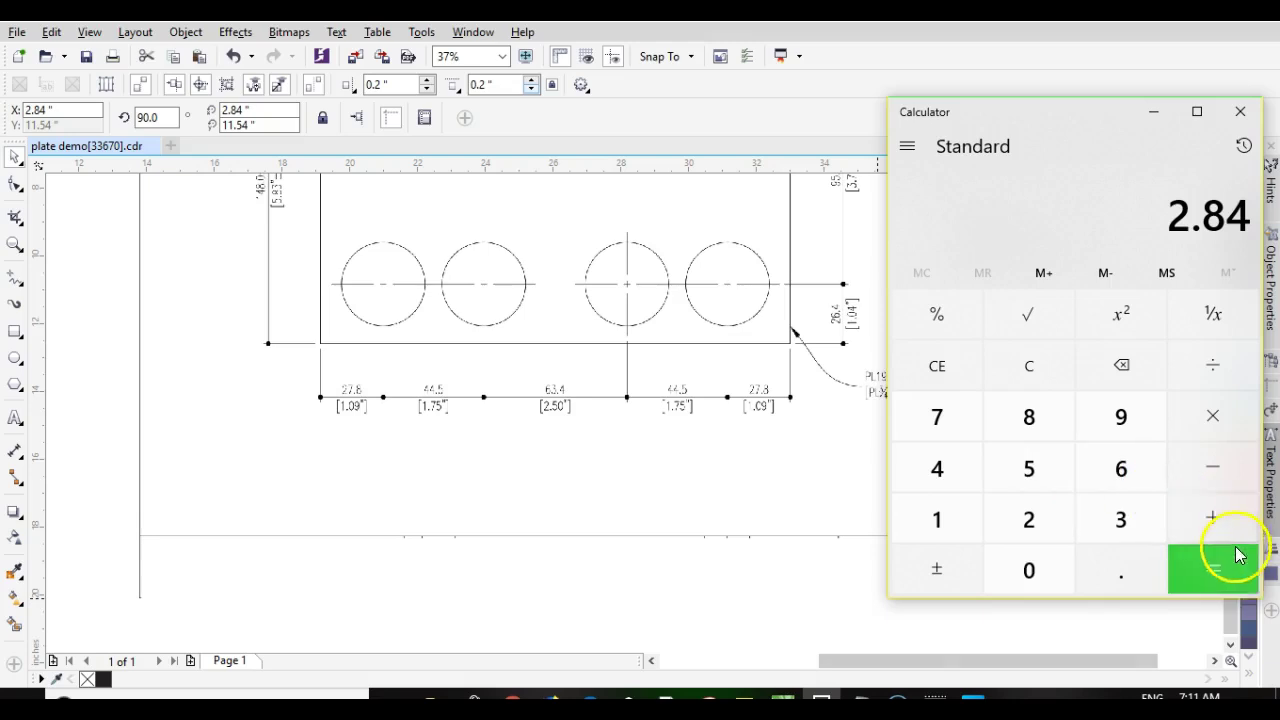
{"action": "left_click", "coordinate": [1217, 517]}
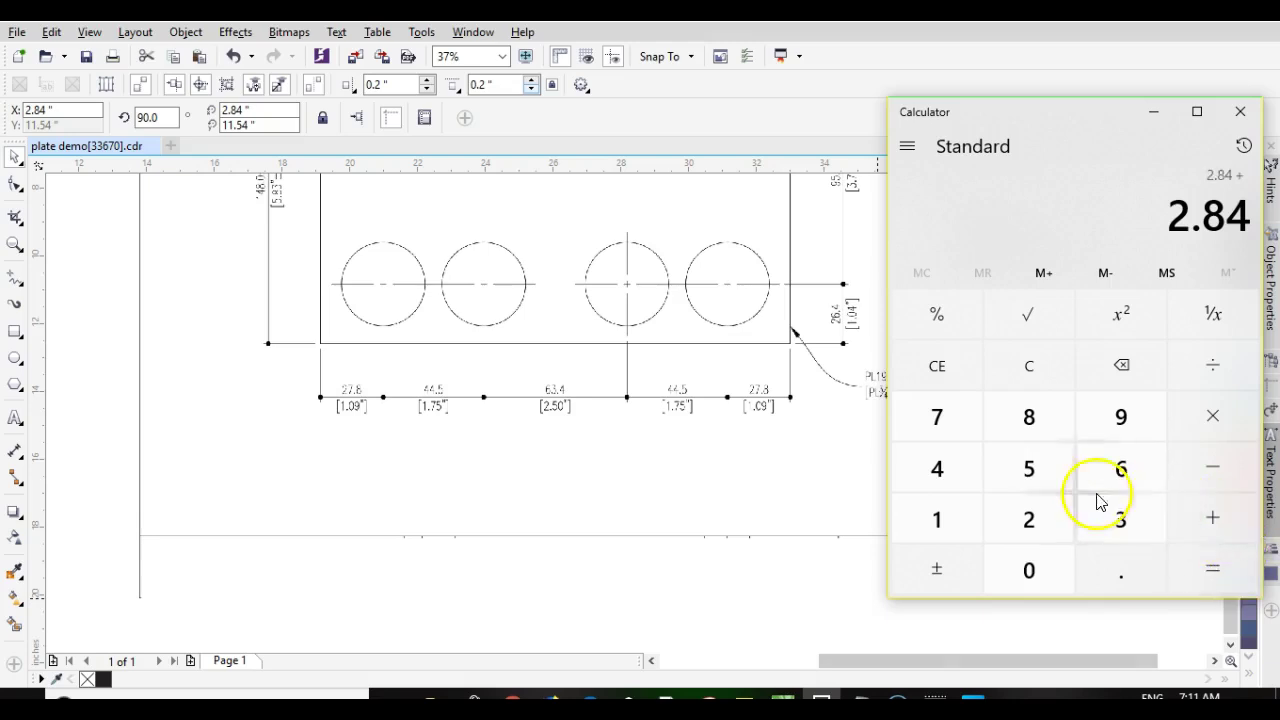
{"action": "left_click", "coordinate": [1029, 516]}
{"action": "left_click", "coordinate": [1103, 570]}
{"action": "left_click", "coordinate": [1045, 474]}
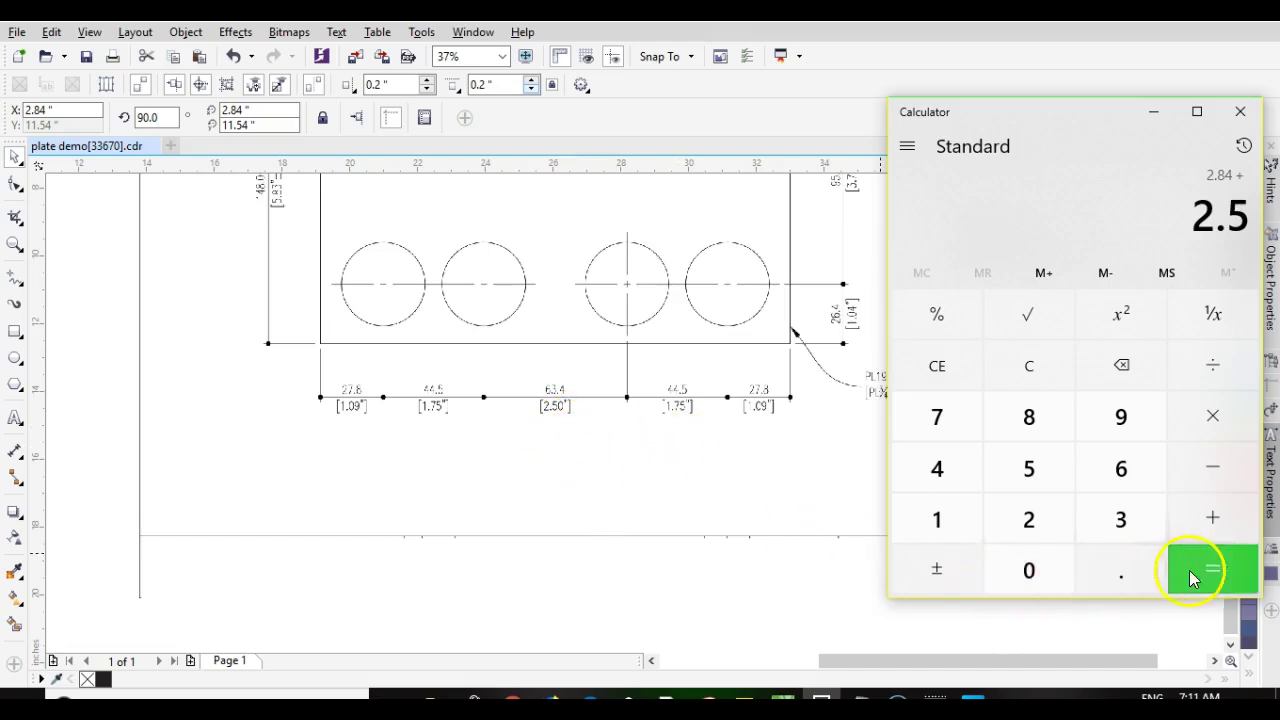
{"action": "left_click", "coordinate": [1218, 571]}
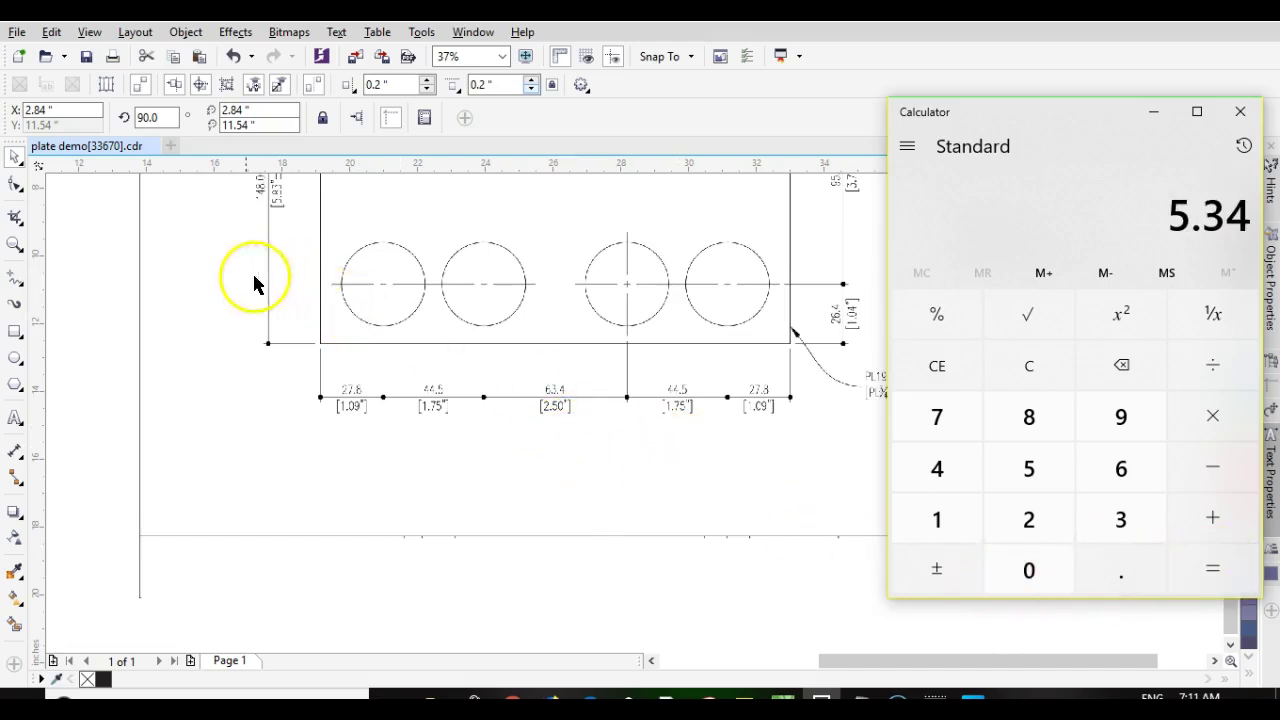
Return to CorelDRAW, add a third vertical guideline through the plate rectangle and set its X position to 5.84 inches.
{"action": "key", "text": "F4"}
{"action": "key", "text": "F3"}
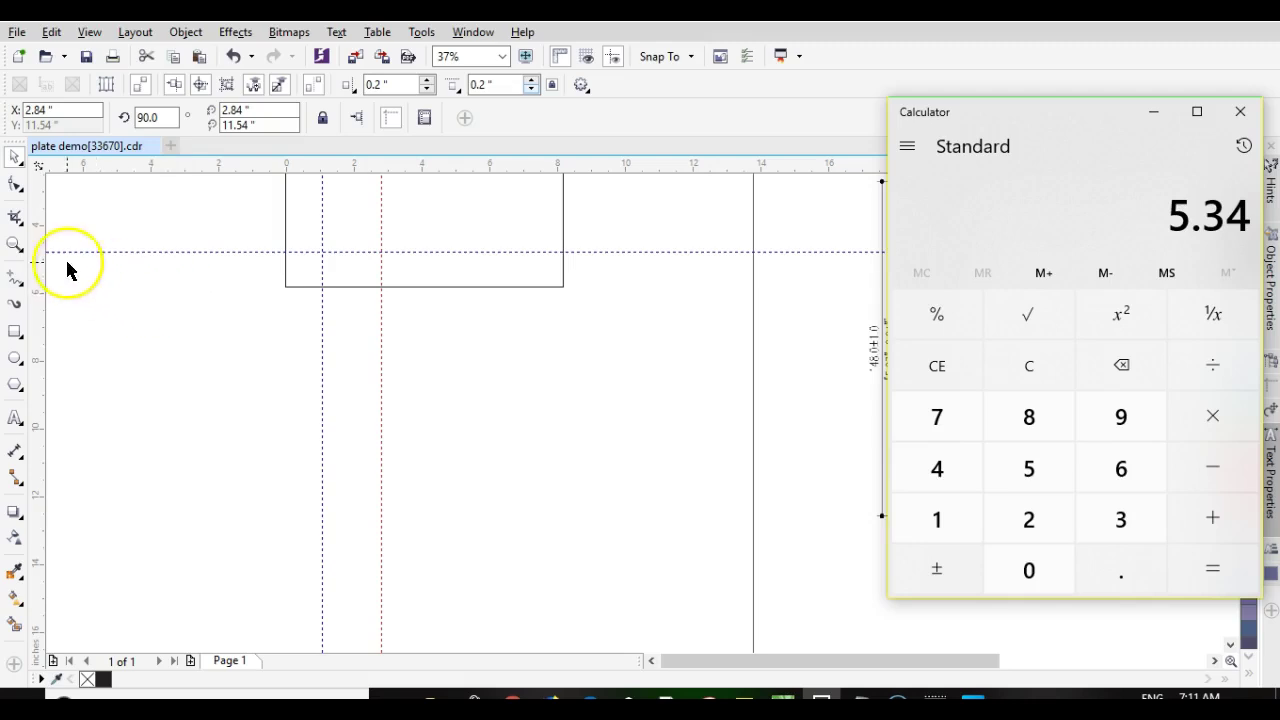
{"action": "left_click_drag", "start_coordinate": [35, 276], "coordinate": [454, 263]}
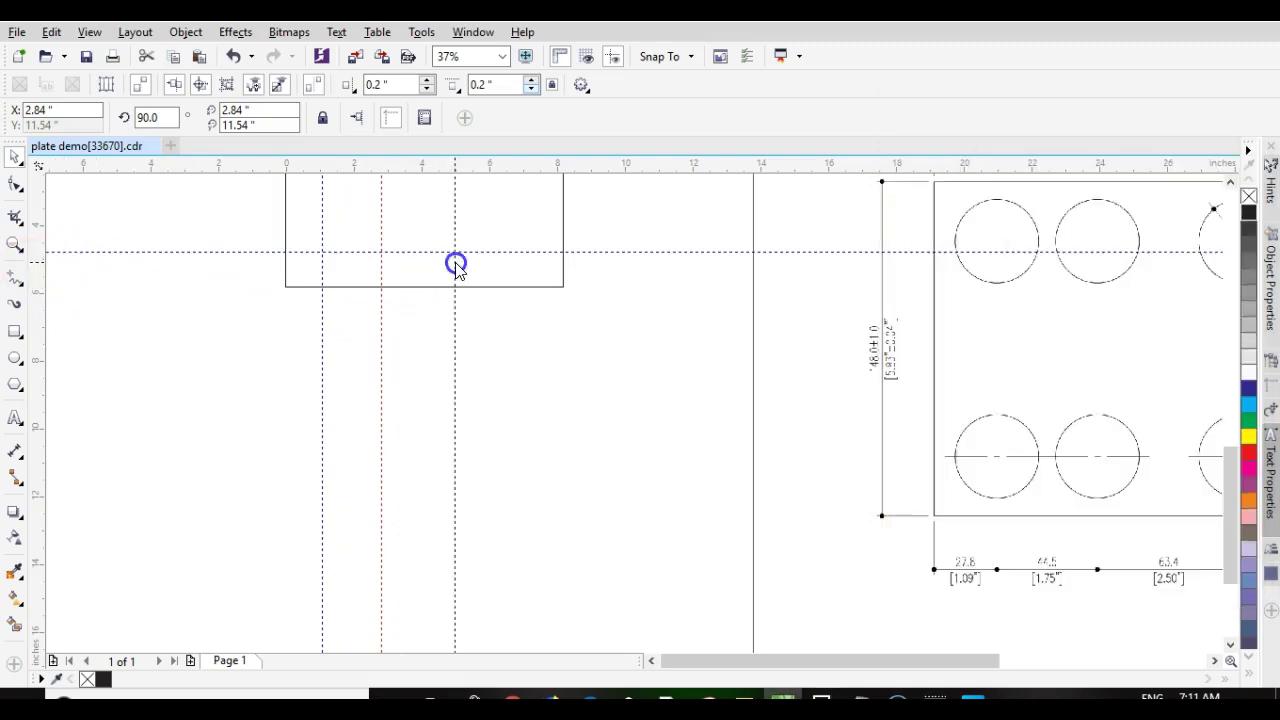
{"action": "double_click", "coordinate": [36, 107]}
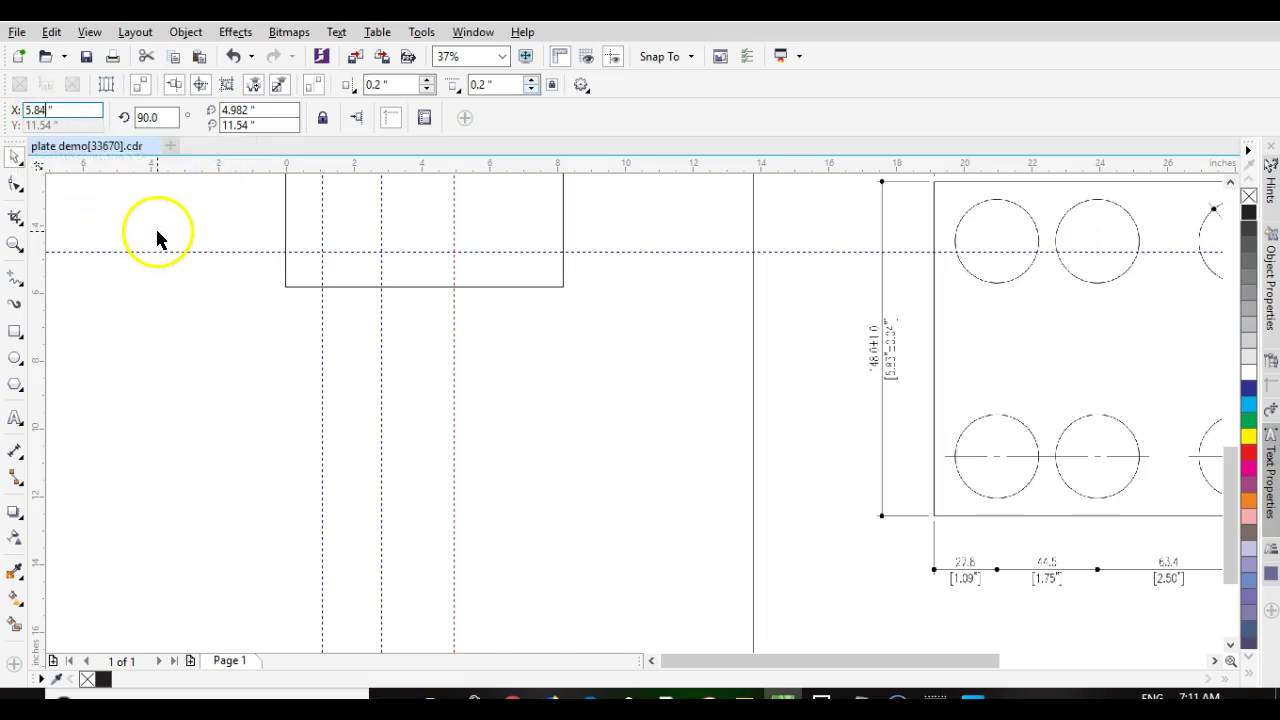
{"action": "key", "text": "Return"}
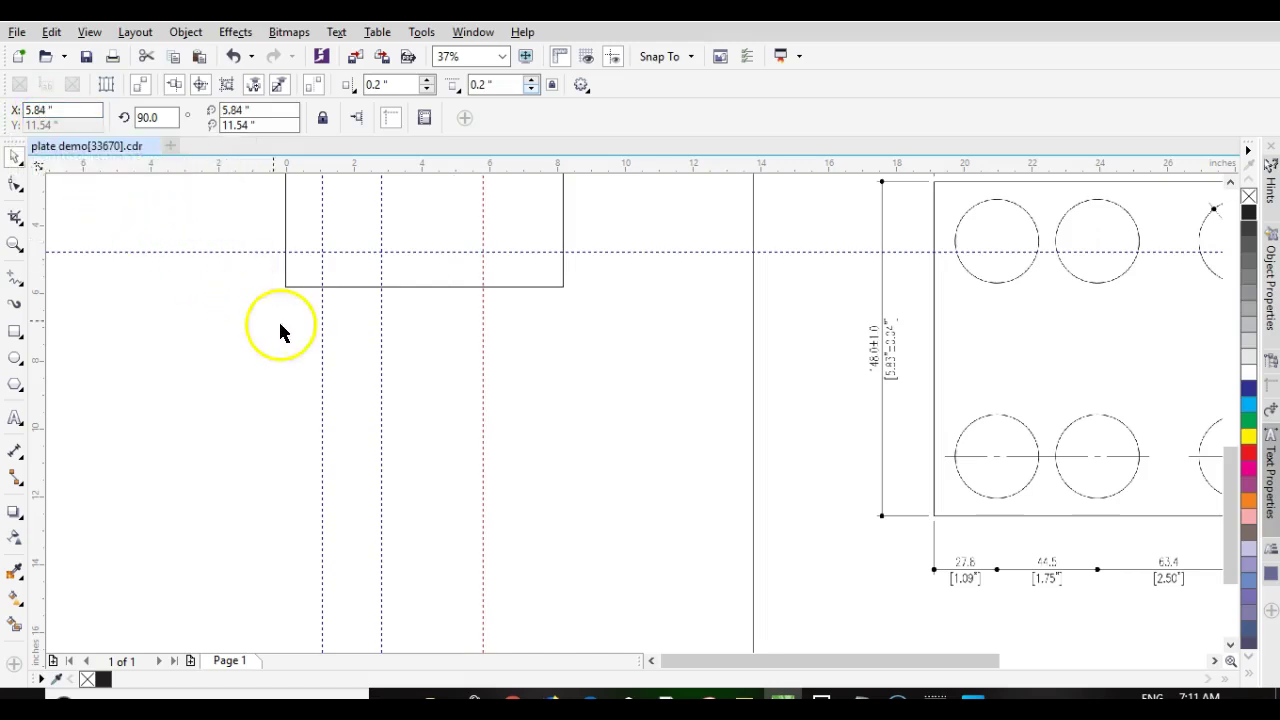
Check the remaining horizontal dimensions of the reference drawing, then switch to Calculator and add 1.09 to the 5.34 sum.
{"action": "scroll", "coordinate": [648, 460], "scroll_direction": "down", "scroll_amount": 2}
{"action": "scroll", "coordinate": [757, 423], "scroll_direction": "up", "scroll_amount": 2}
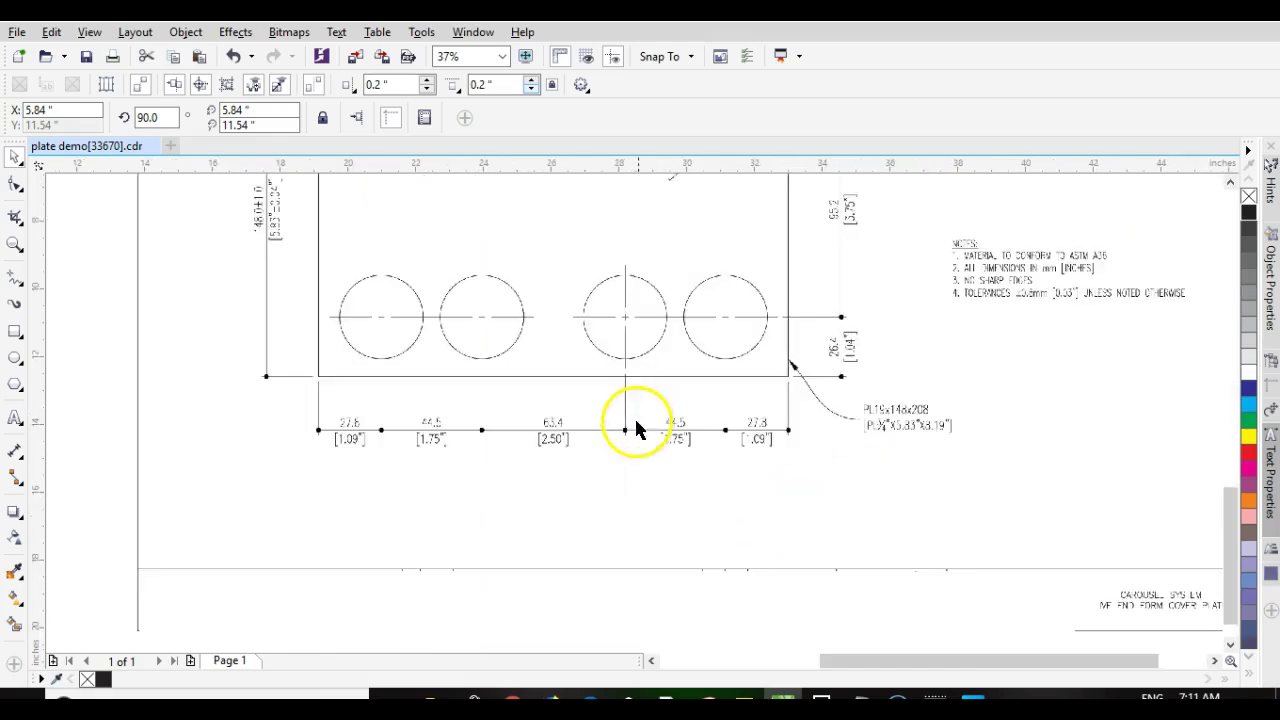
{"action": "scroll", "coordinate": [720, 468], "scroll_direction": "up", "scroll_amount": 2}
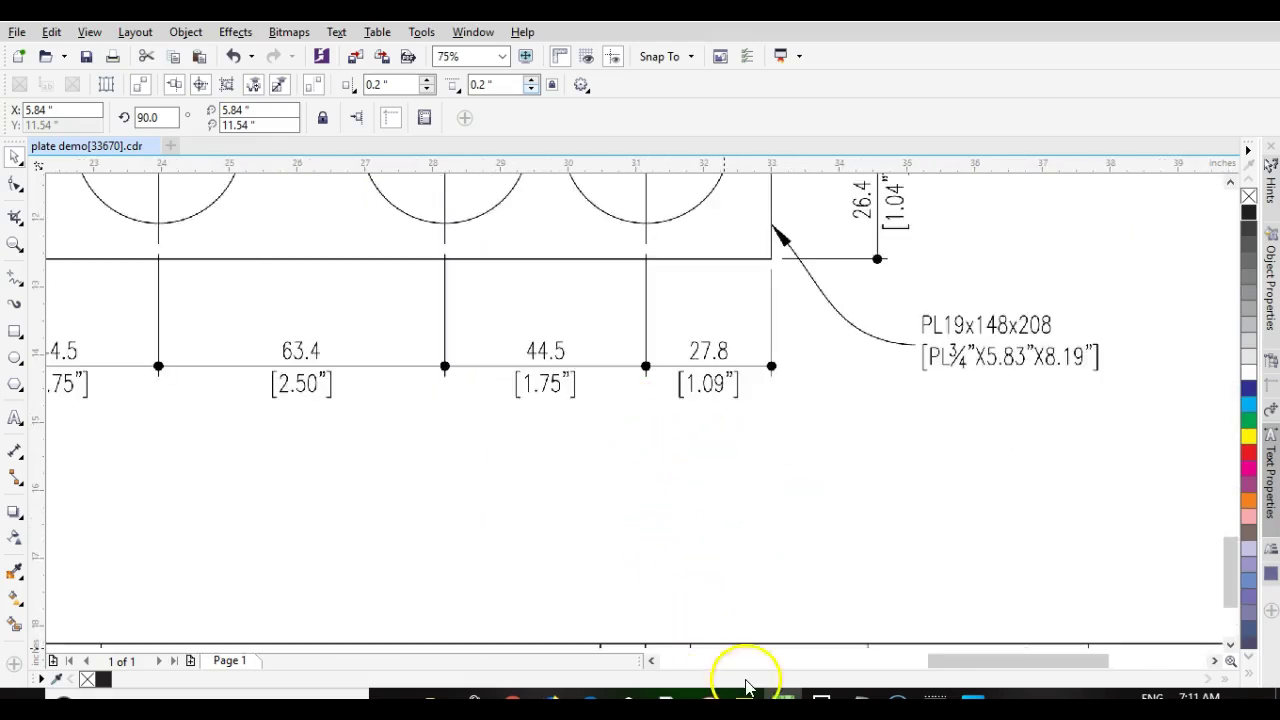
{"action": "left_click", "coordinate": [821, 698]}
{"action": "left_click", "coordinate": [1222, 520]}
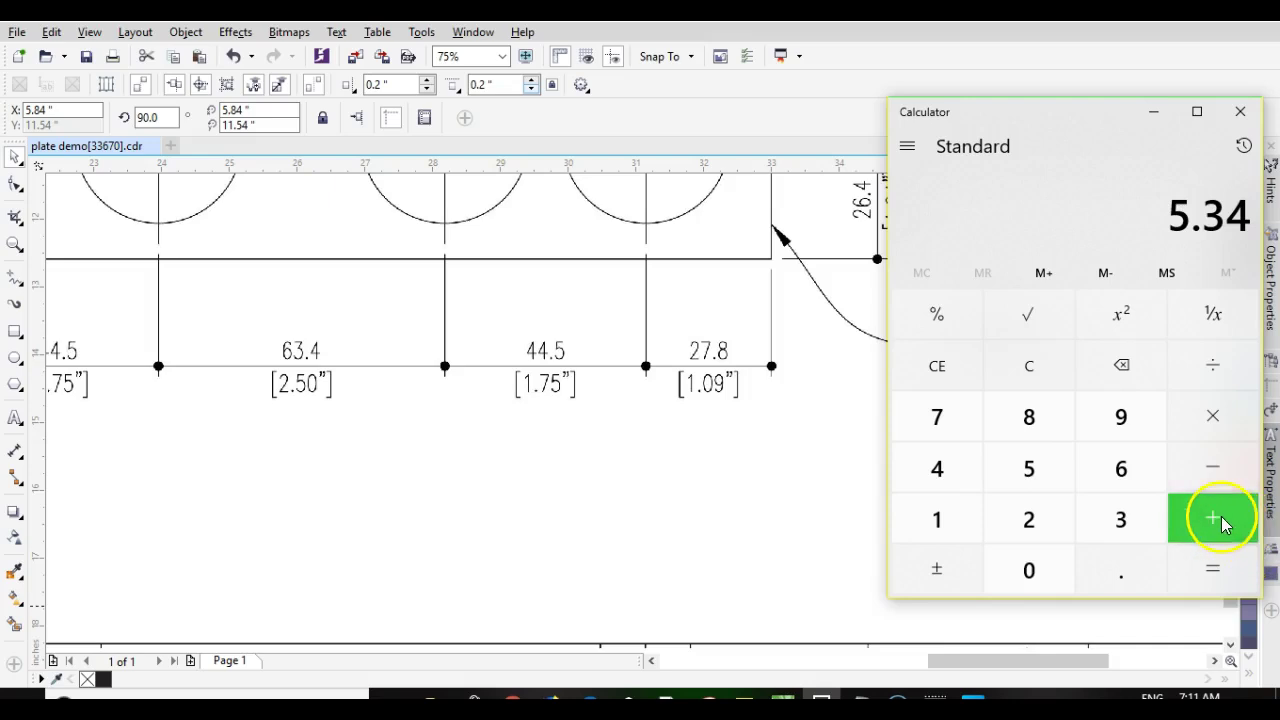
{"action": "left_click", "coordinate": [937, 519]}
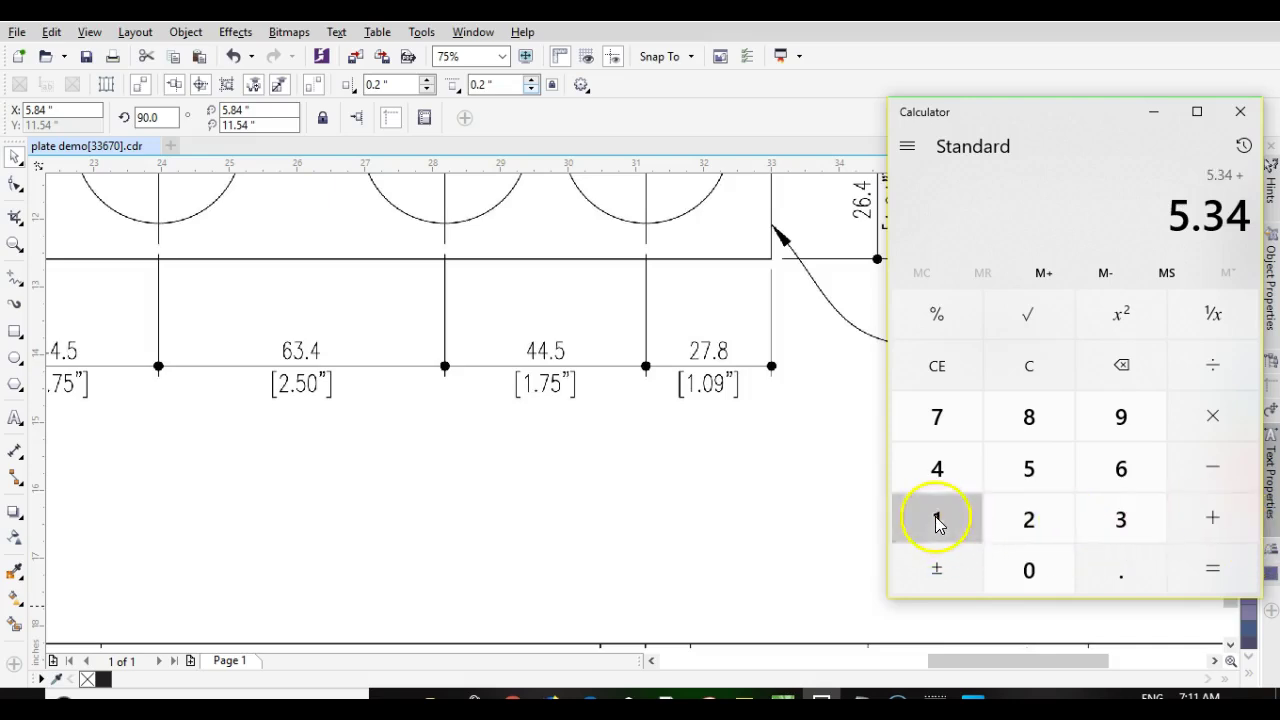
{"action": "left_click", "coordinate": [1121, 572]}
{"action": "left_click", "coordinate": [1035, 572]}
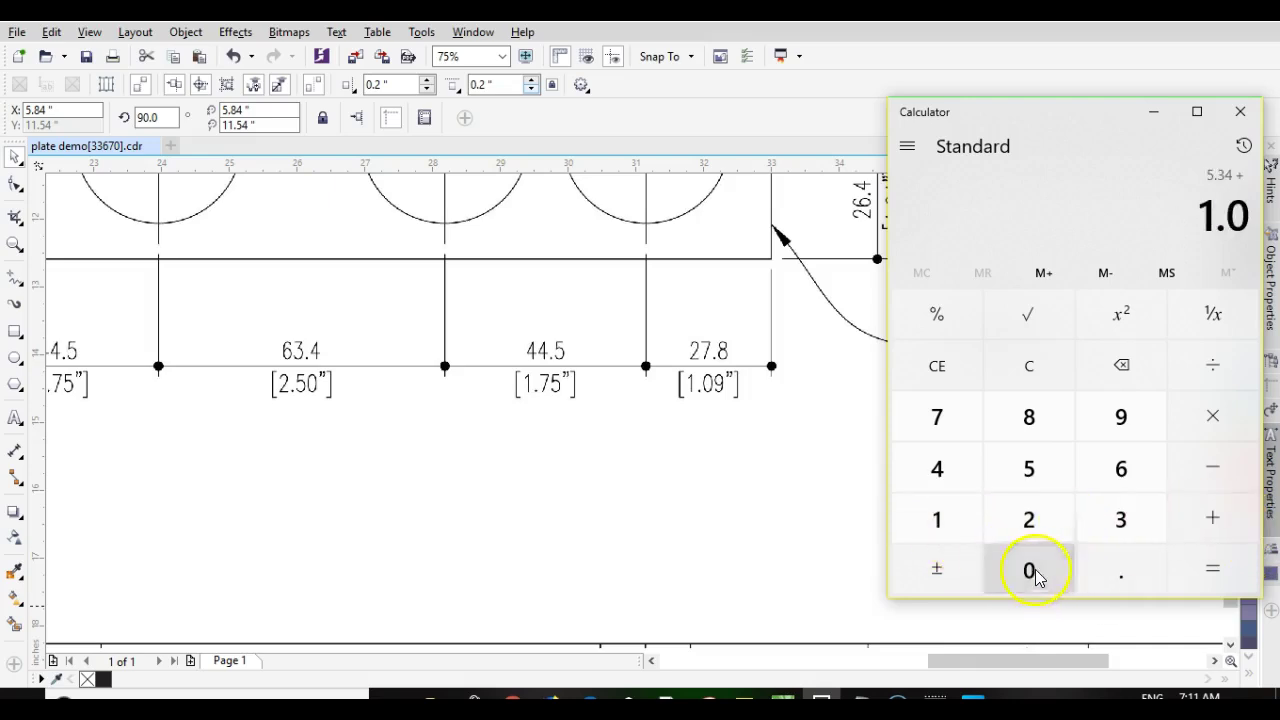
{"action": "left_click", "coordinate": [1155, 430]}
{"action": "left_click", "coordinate": [1213, 568]}
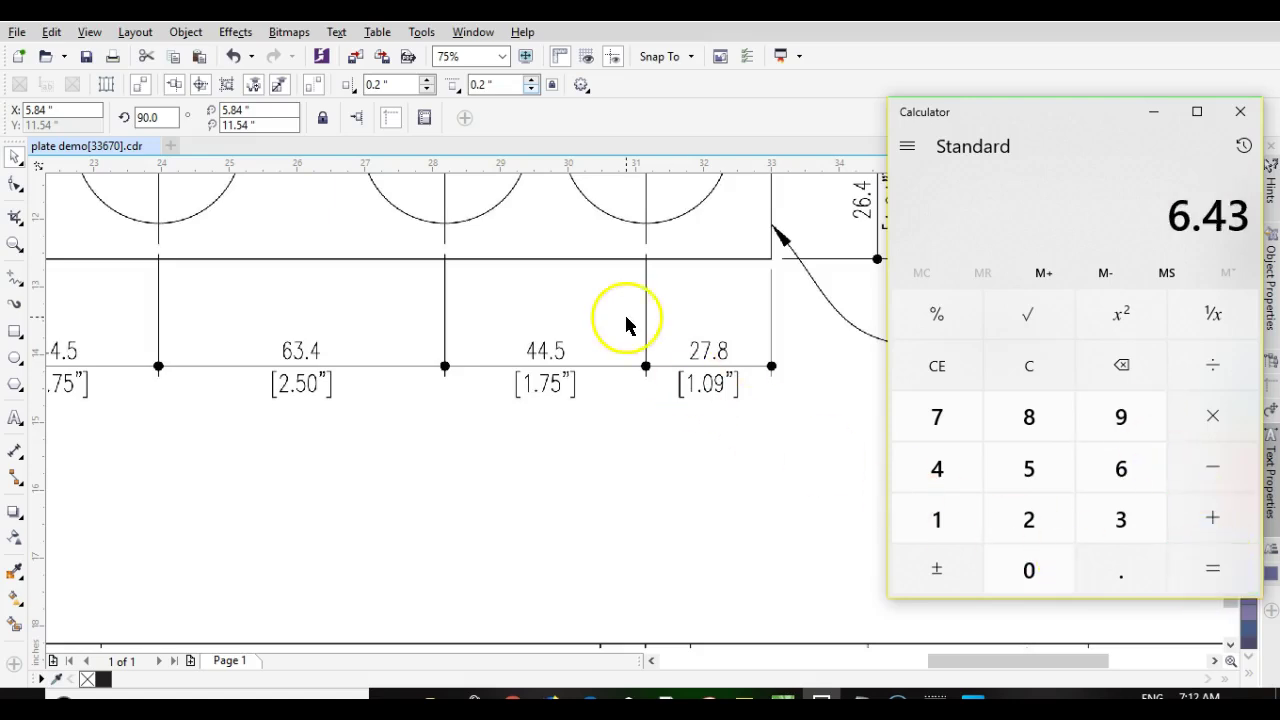
Return to CorelDRAW, add a fourth vertical guideline near the rectangle's right edge and set its X position to 6.43 inches.
{"action": "key", "text": "F4"}
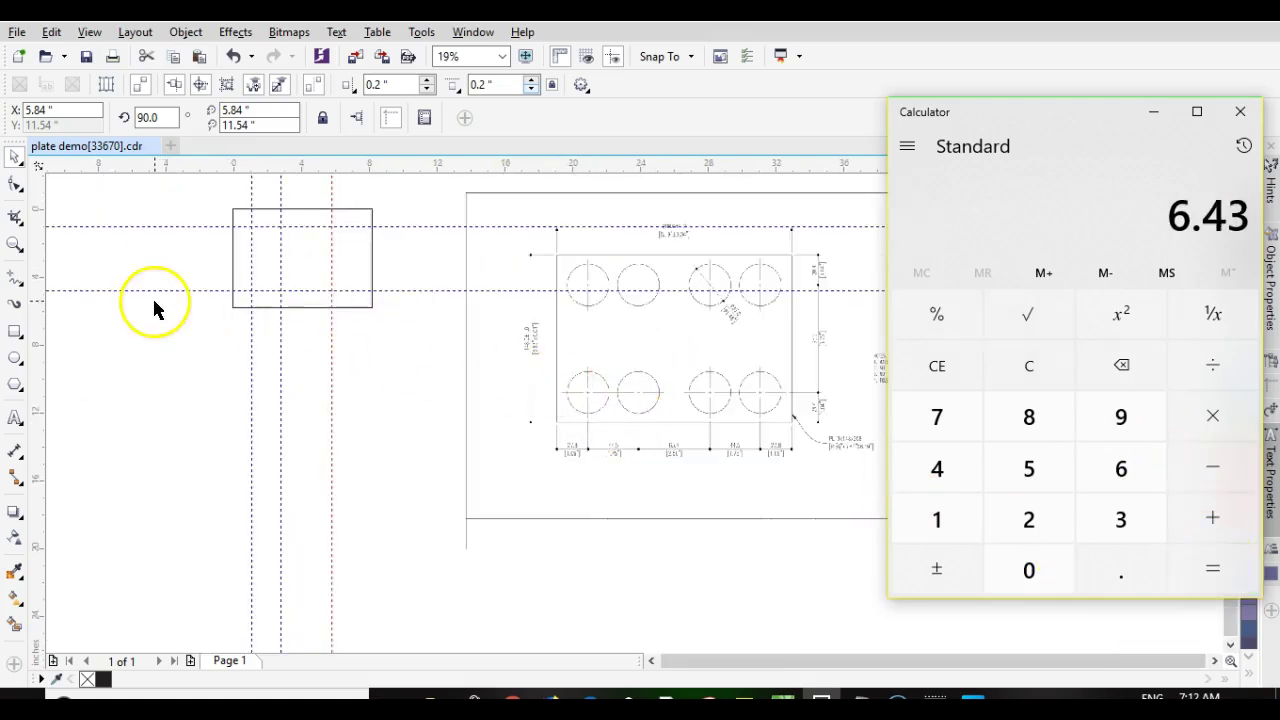
{"action": "left_click", "coordinate": [30, 298]}
{"action": "left_click", "coordinate": [350, 296]}
{"action": "left_click", "coordinate": [52, 111]}
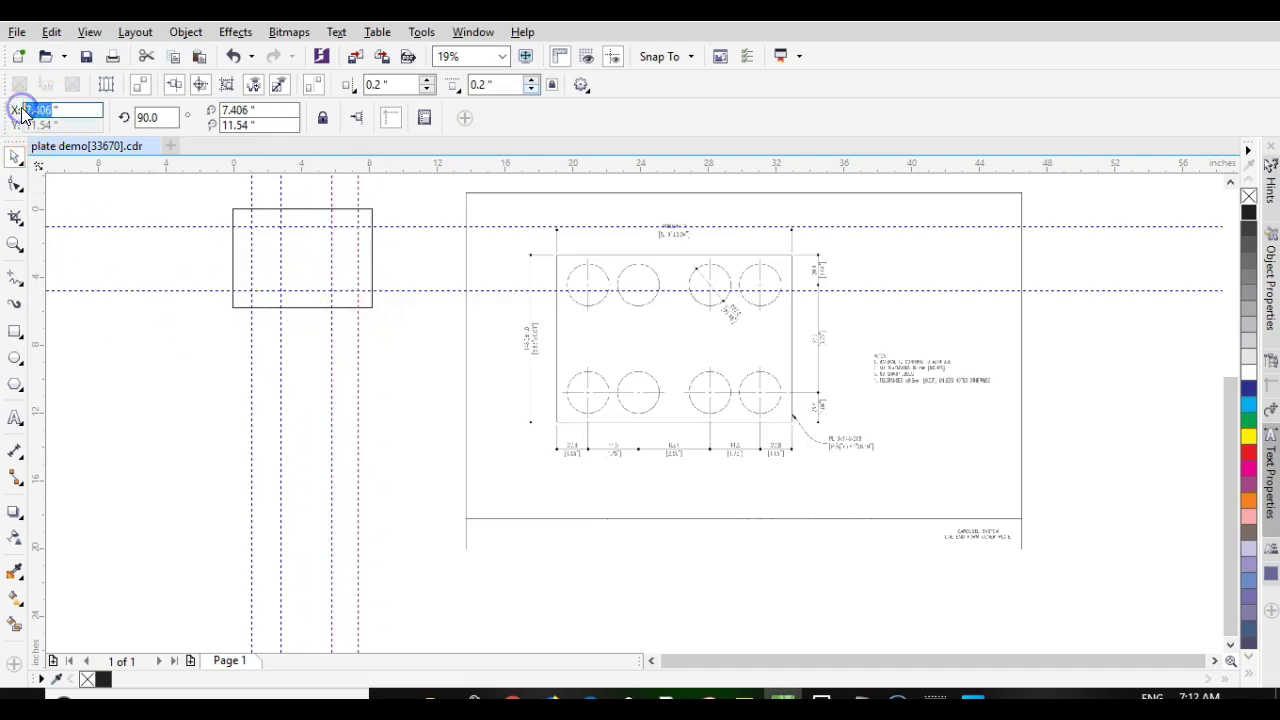
{"action": "type", "text": "6"}
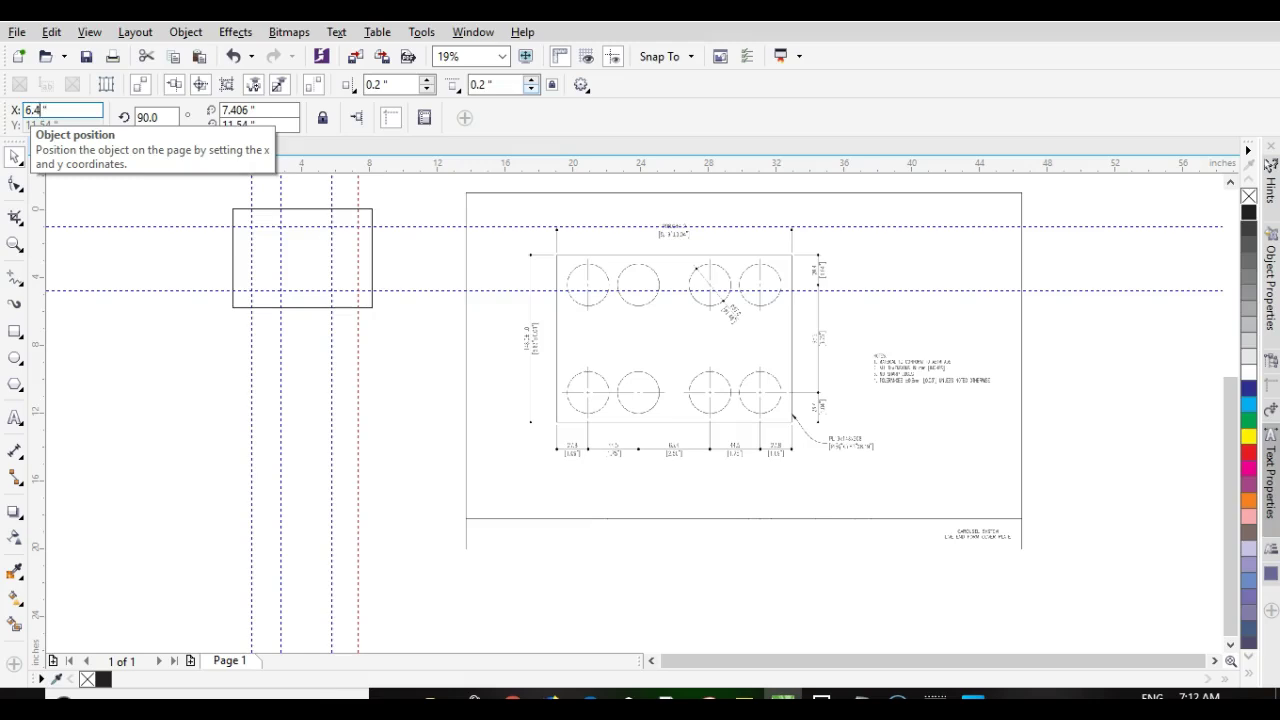
{"action": "type", "text": ".43"}
{"action": "key", "text": "Return"}
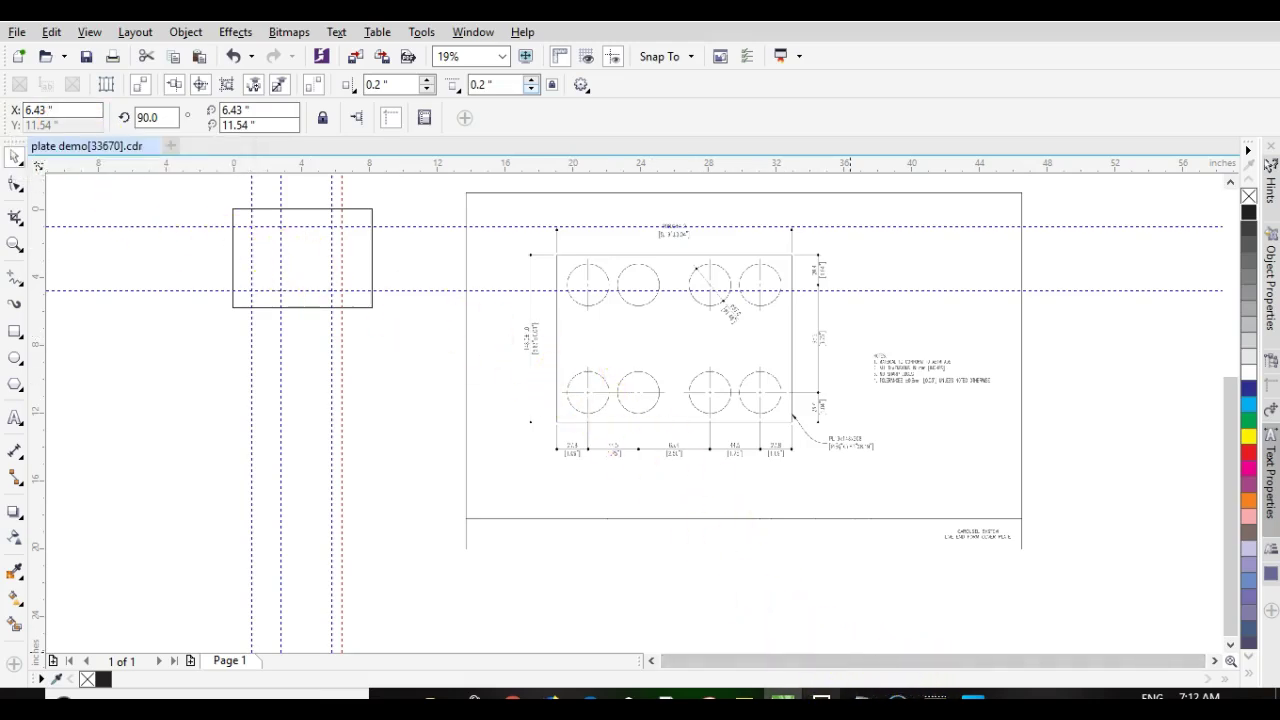
Clear the Calculator, then move CorelDRAW's ruler origin to the rectangle's lower-right corner and deselect the guideline.
{"action": "left_click", "coordinate": [820, 700]}
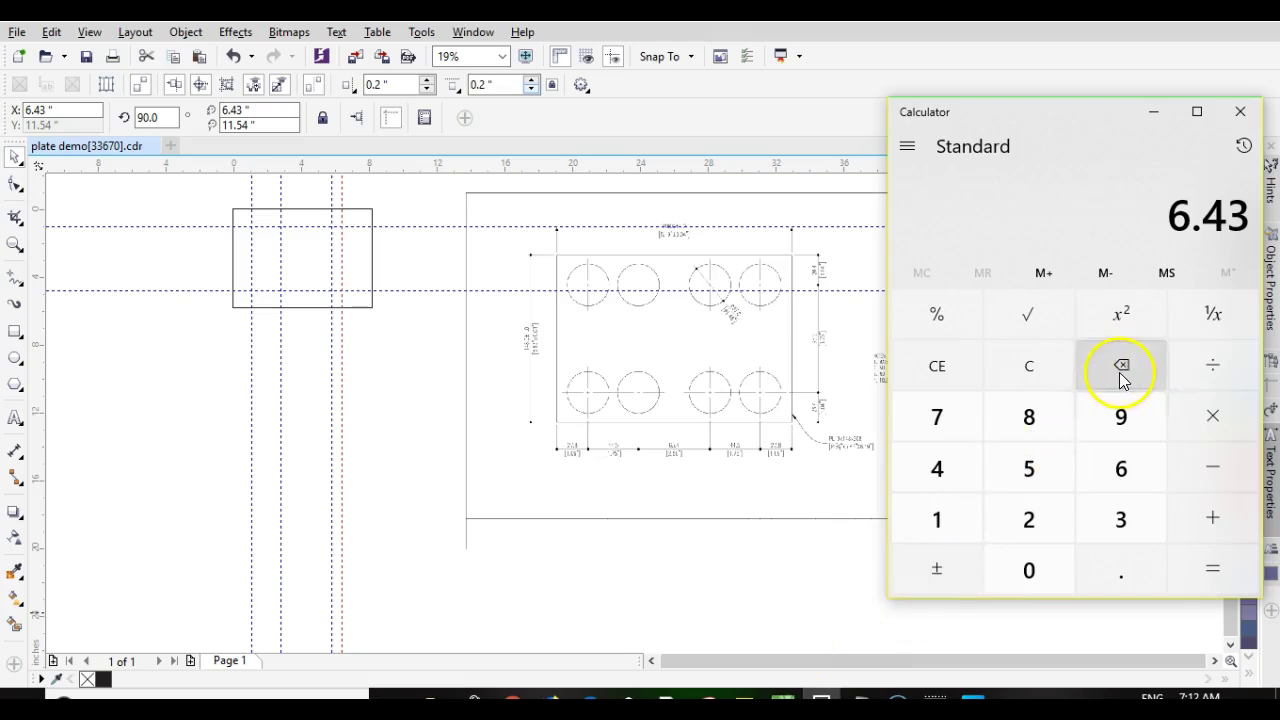
{"action": "left_click", "coordinate": [1026, 372]}
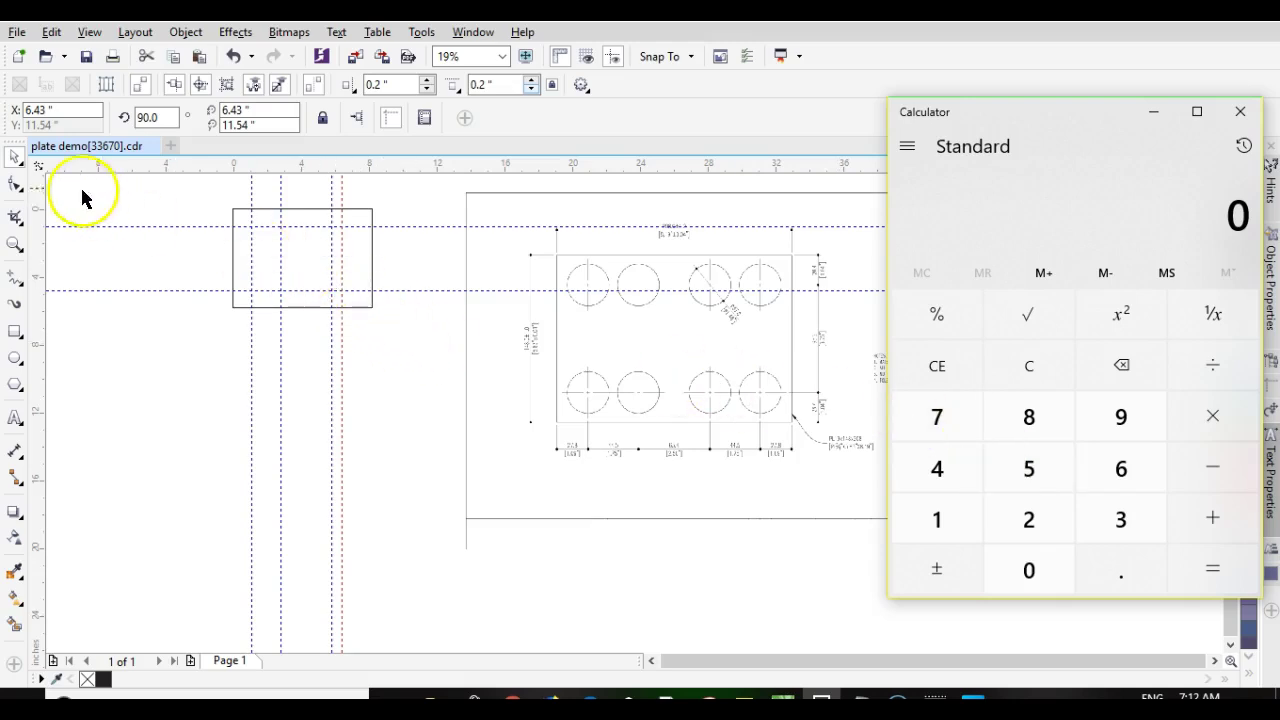
{"action": "left_click_drag", "start_coordinate": [40, 171], "coordinate": [372, 308]}
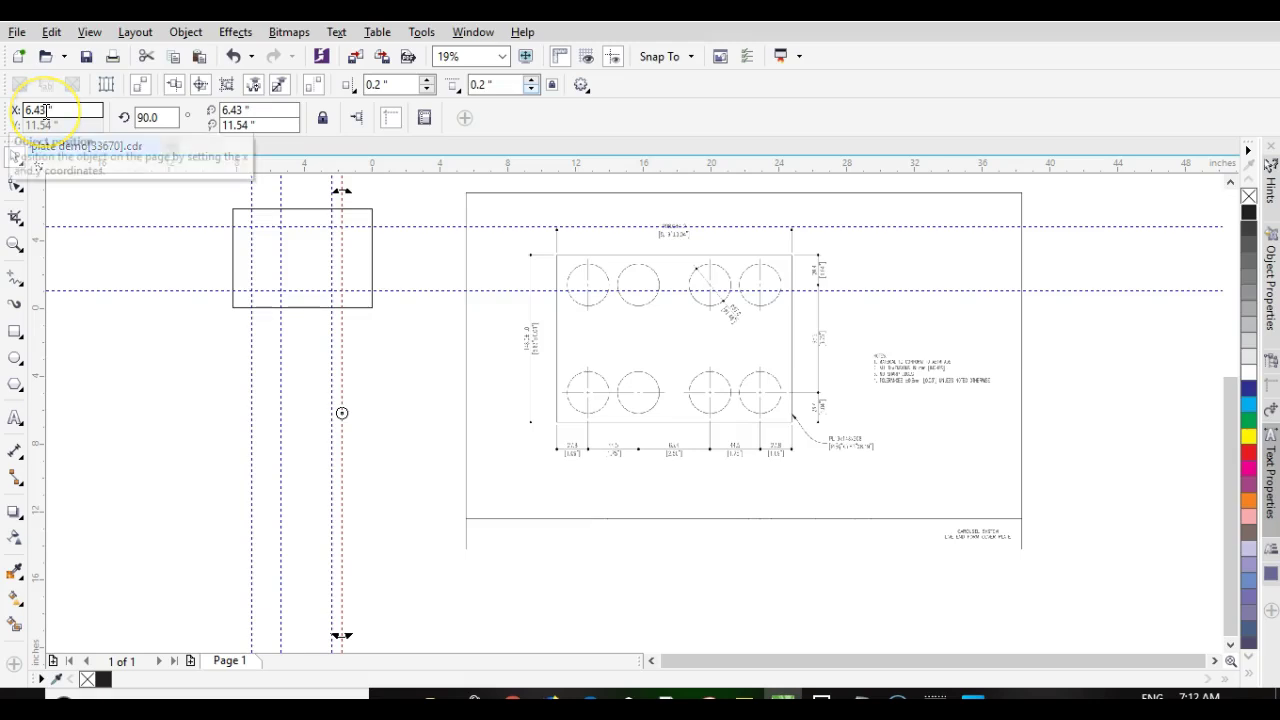
{"action": "left_click", "coordinate": [114, 216]}
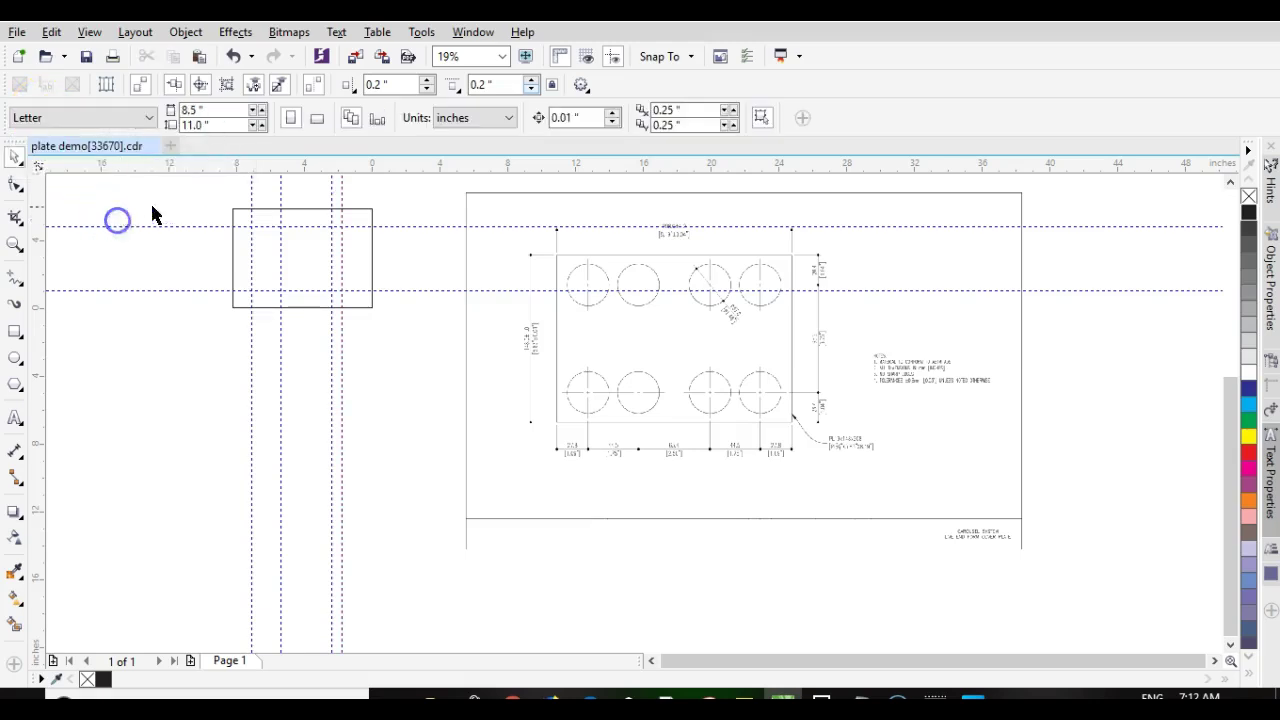
Select the rightmost vertical guideline and set its X position to -1.09 inches.
{"action": "left_click", "coordinate": [342, 217]}
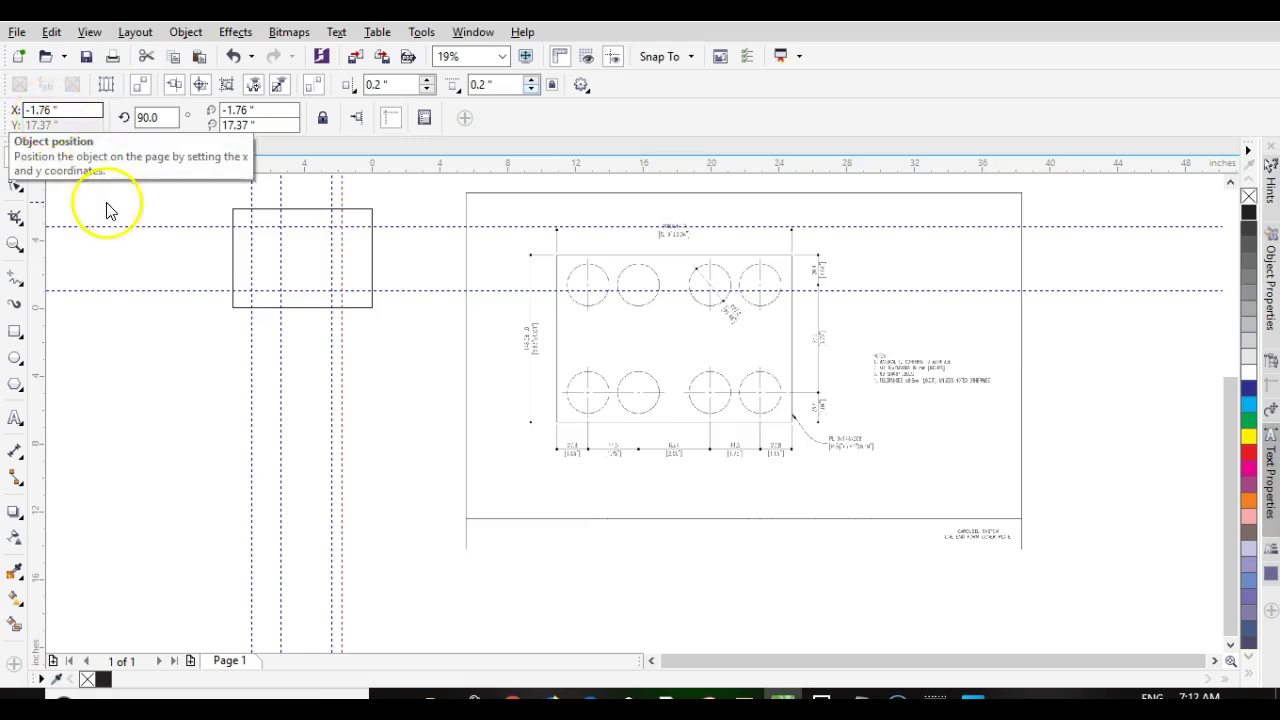
{"action": "scroll", "coordinate": [530, 436], "scroll_direction": "up", "scroll_amount": 3}
{"action": "scroll", "coordinate": [640, 425], "scroll_direction": "down", "scroll_amount": 3}
{"action": "left_click", "coordinate": [46, 110]}
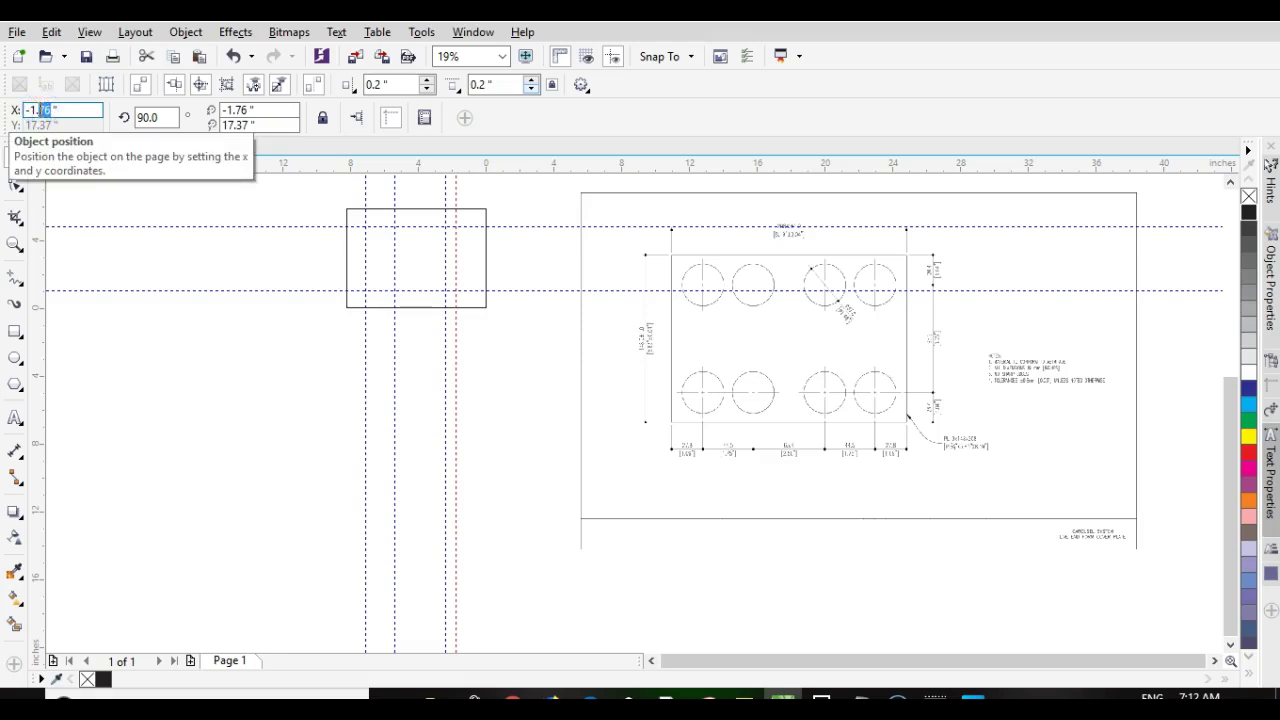
{"action": "left_click", "coordinate": [56, 124]}
{"action": "type", "text": "-1.09"}
{"action": "key", "text": "Return"}
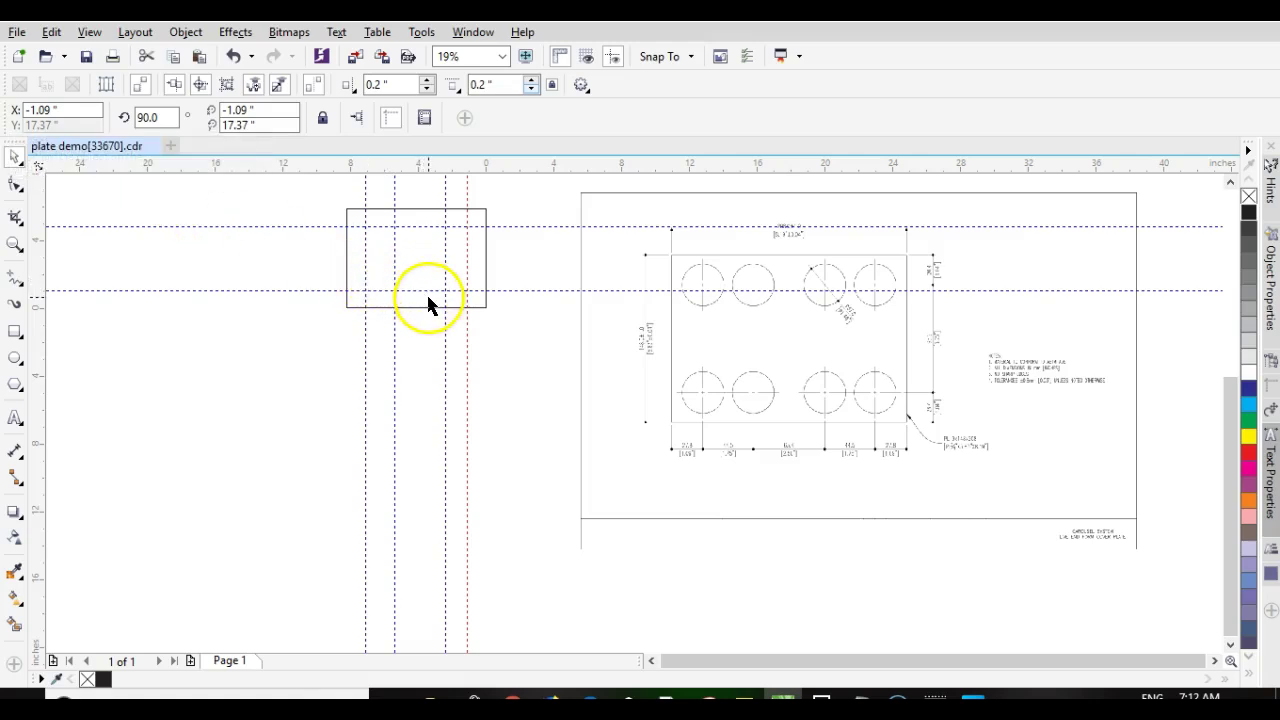
Compare the vertical guidelines on the plate rectangle with the horizontal dimensions below the reference drawing.
{"action": "scroll", "coordinate": [448, 302], "scroll_direction": "up", "scroll_amount": 2}
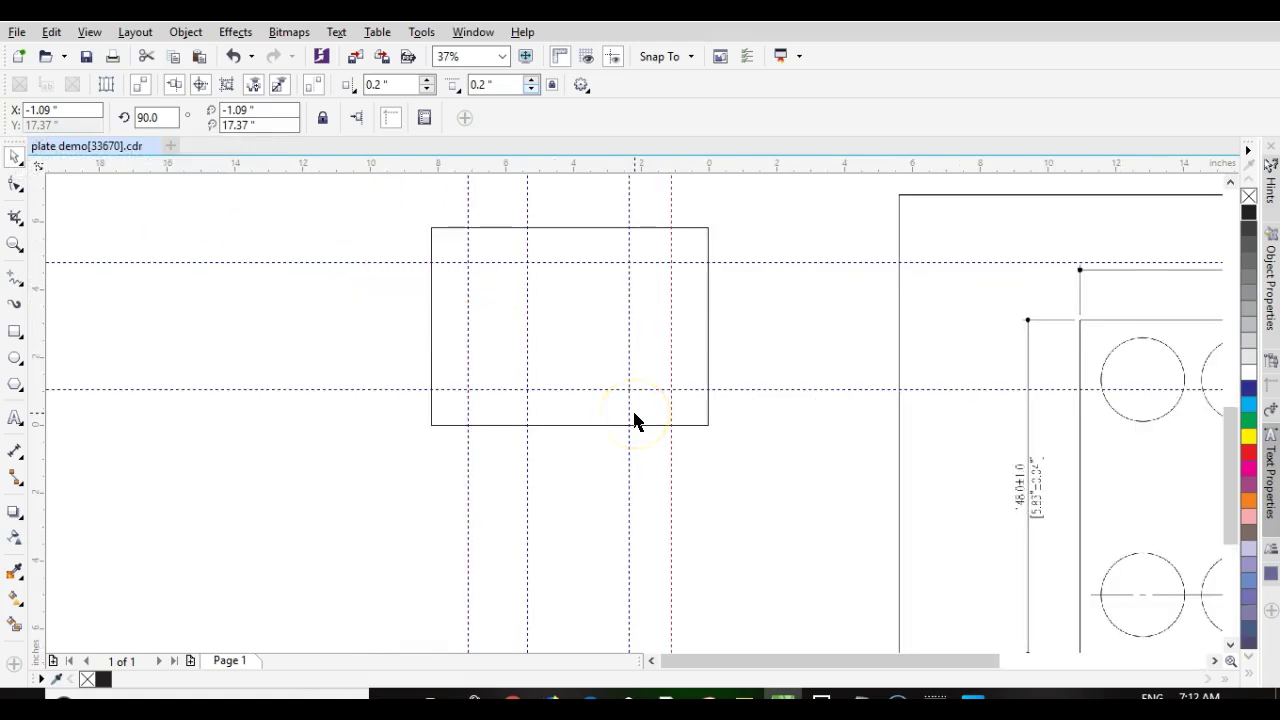
{"action": "scroll", "coordinate": [634, 420], "scroll_direction": "down", "scroll_amount": 2}
{"action": "scroll", "coordinate": [814, 514], "scroll_direction": "up", "scroll_amount": 2}
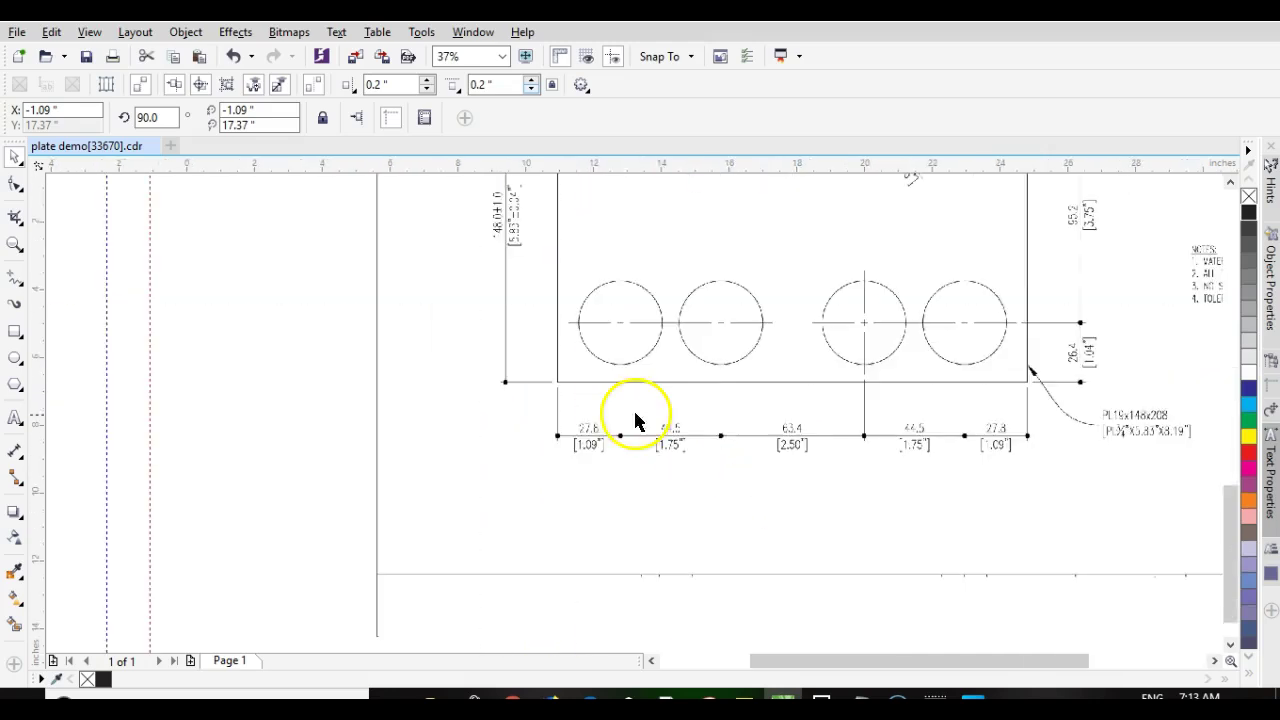
{"action": "left_click", "coordinate": [43, 661]}
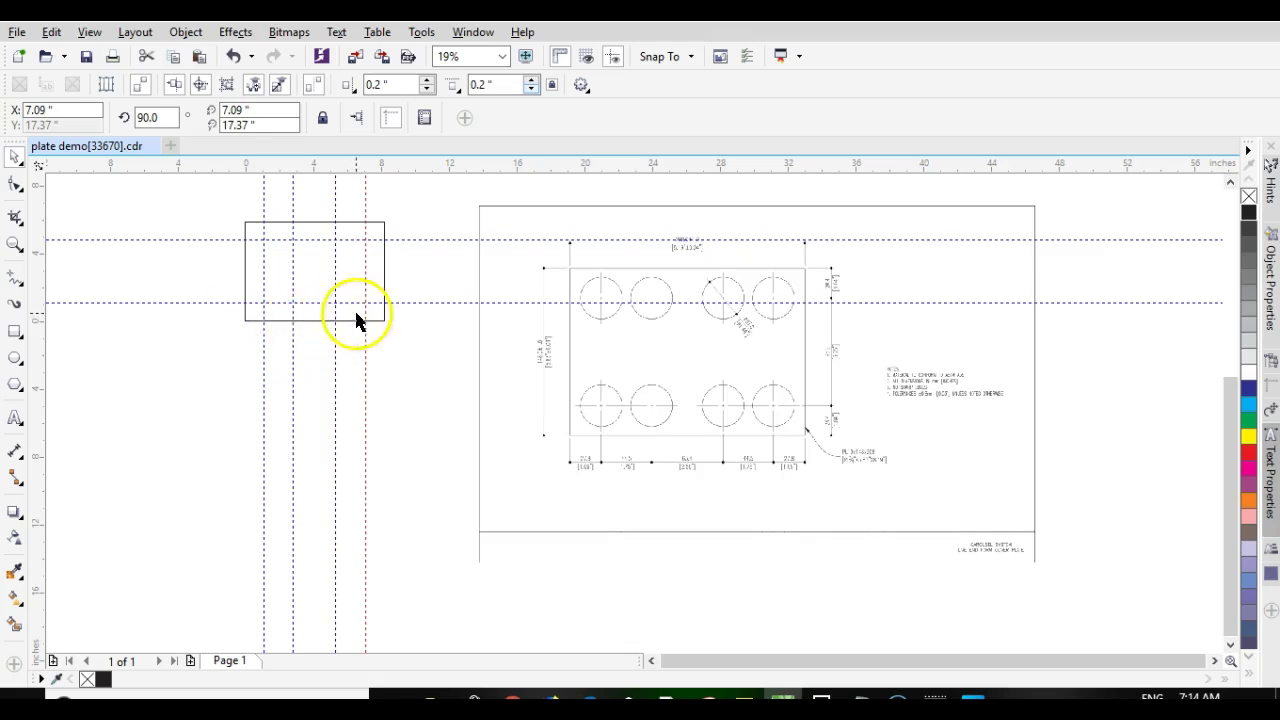
Examine the guideline intersections on the plate rectangle and the hole diameter callout in the reference drawing.
{"action": "scroll", "coordinate": [322, 310], "scroll_direction": "up", "scroll_amount": 2}
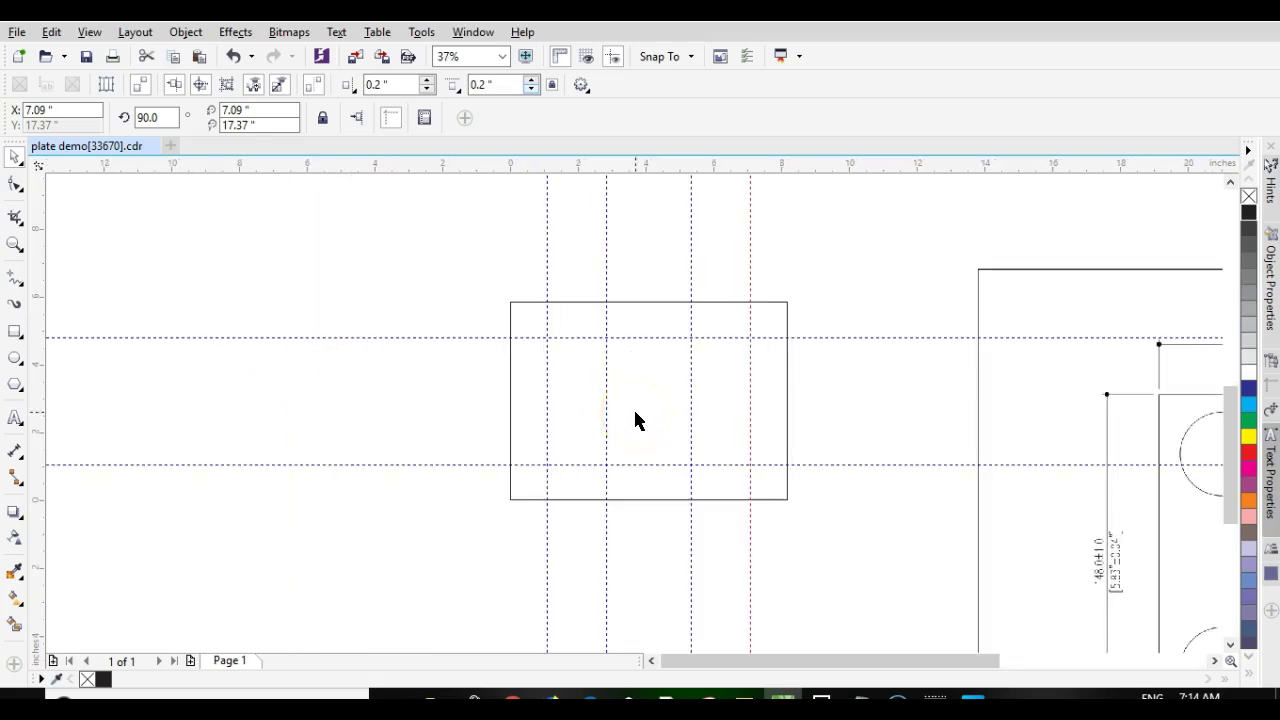
{"action": "left_click", "coordinate": [699, 433]}
{"action": "scroll", "coordinate": [960, 466], "scroll_direction": "down", "scroll_amount": 2}
{"action": "scroll", "coordinate": [708, 406], "scroll_direction": "up", "scroll_amount": 2}
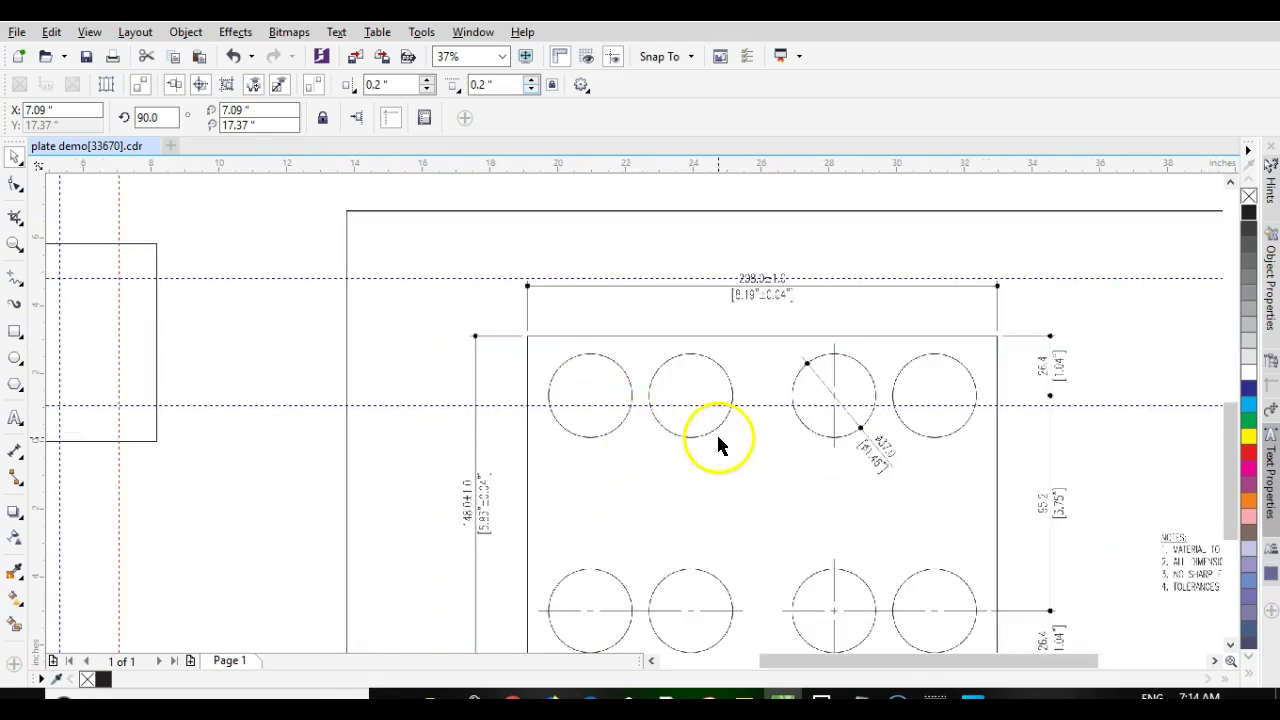
{"action": "scroll", "coordinate": [843, 440], "scroll_direction": "up", "scroll_amount": 2}
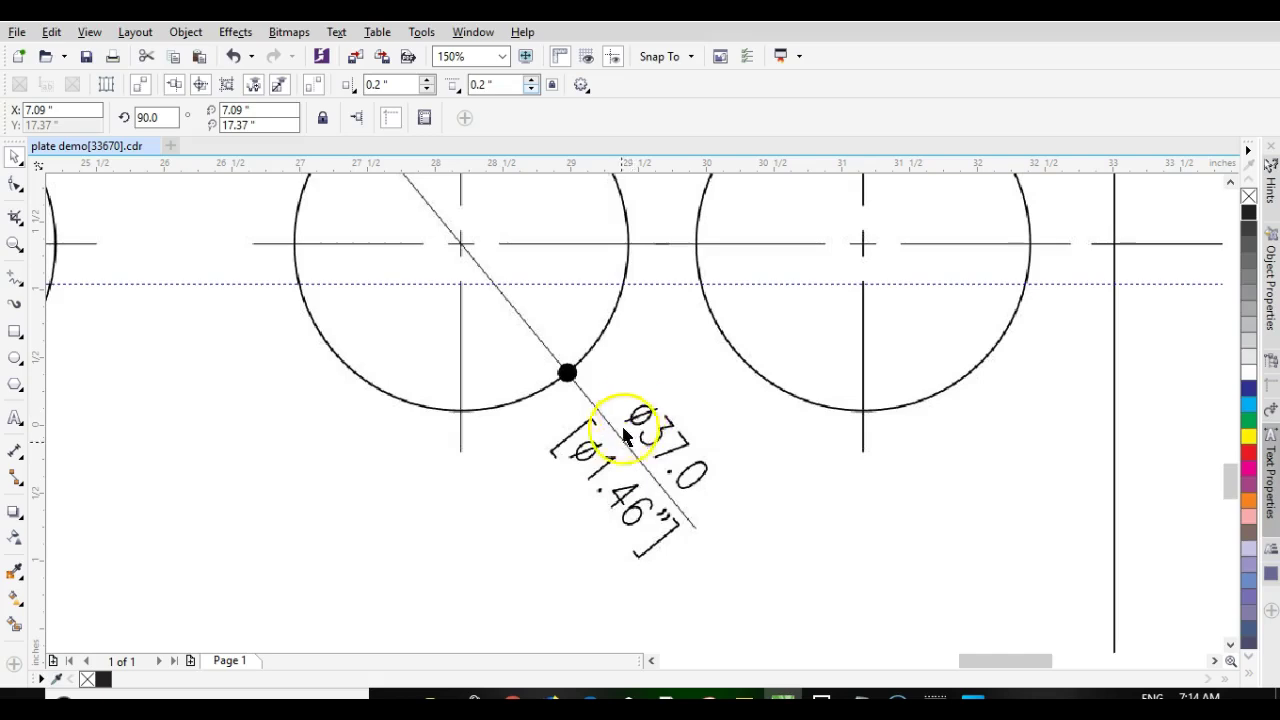
{"action": "scroll", "coordinate": [633, 420], "scroll_direction": "down", "scroll_amount": 2}
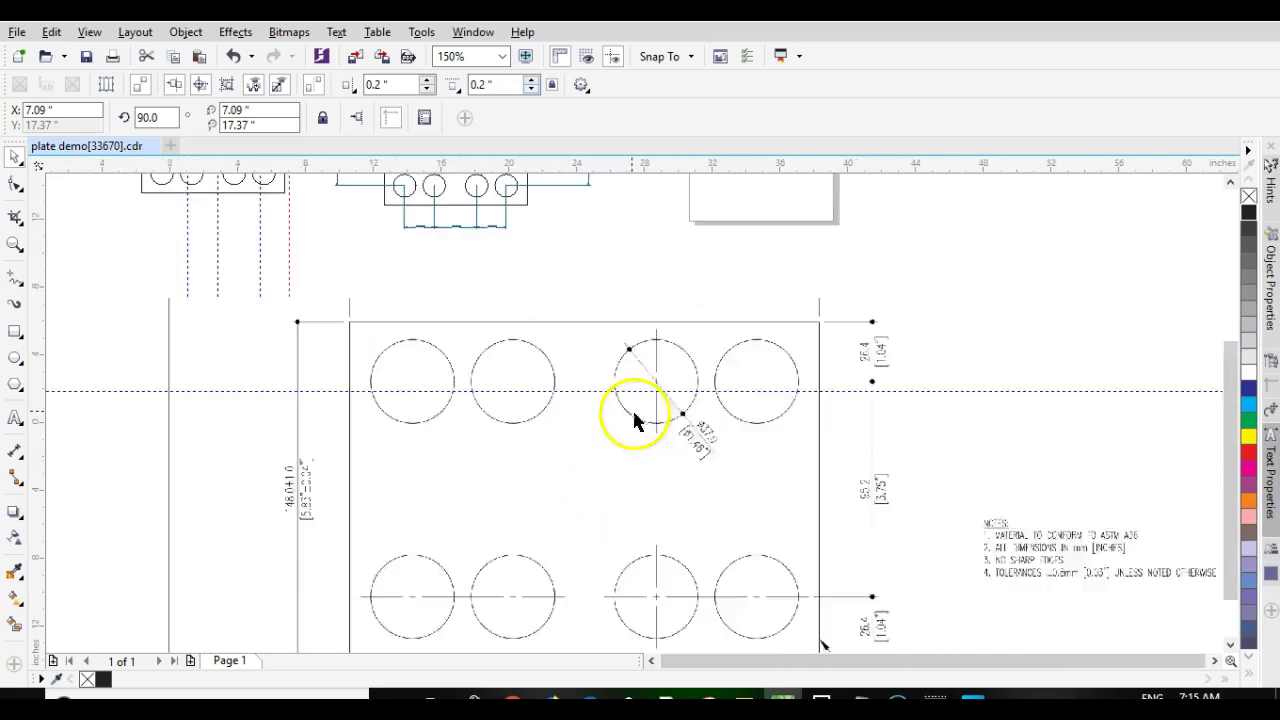
{"action": "scroll", "coordinate": [632, 408], "scroll_direction": "down", "scroll_amount": 3}
{"action": "scroll", "coordinate": [240, 372], "scroll_direction": "up", "scroll_amount": 1}
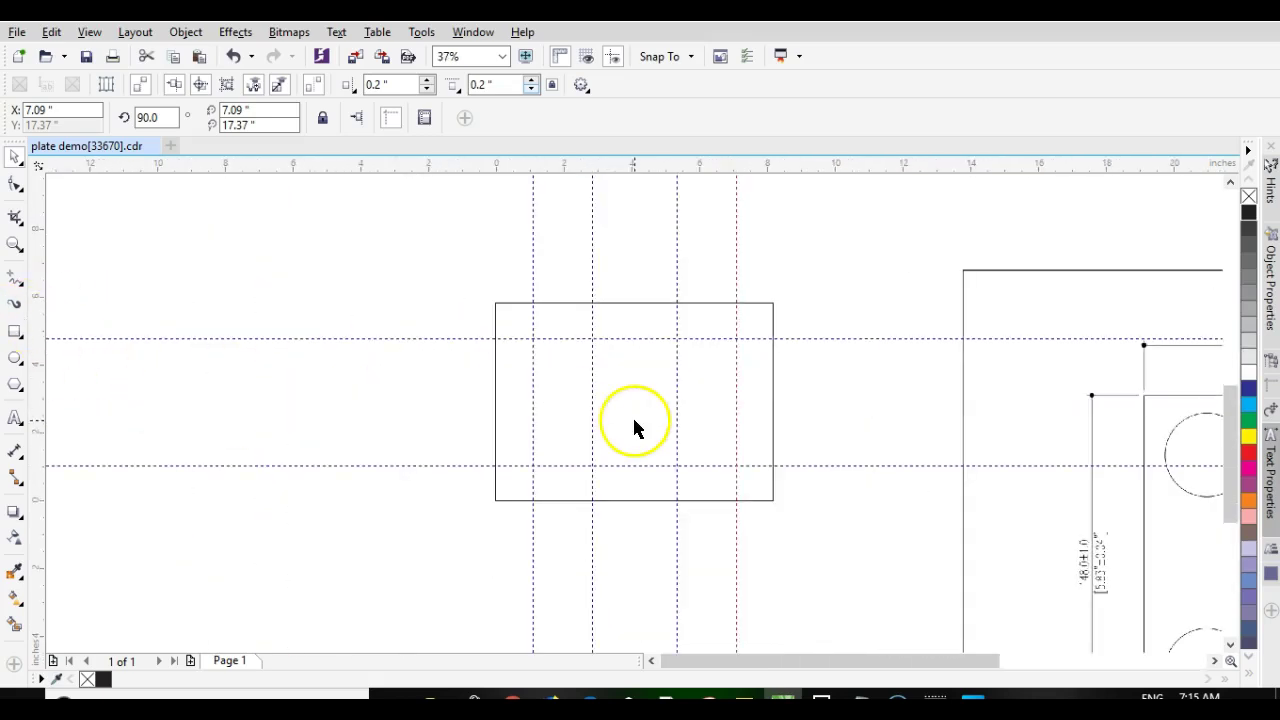
Draw an ellipse beside the plate rectangle and set its width and height to 1.46 inches.
{"action": "left_click", "coordinate": [13, 362]}
{"action": "left_click_drag", "start_coordinate": [370, 361], "coordinate": [405, 398]}
{"action": "double_click", "coordinate": [178, 110]}
{"action": "type", "text": "0"}
{"action": "left_click_drag", "start_coordinate": [167, 110], "coordinate": [188, 110]}
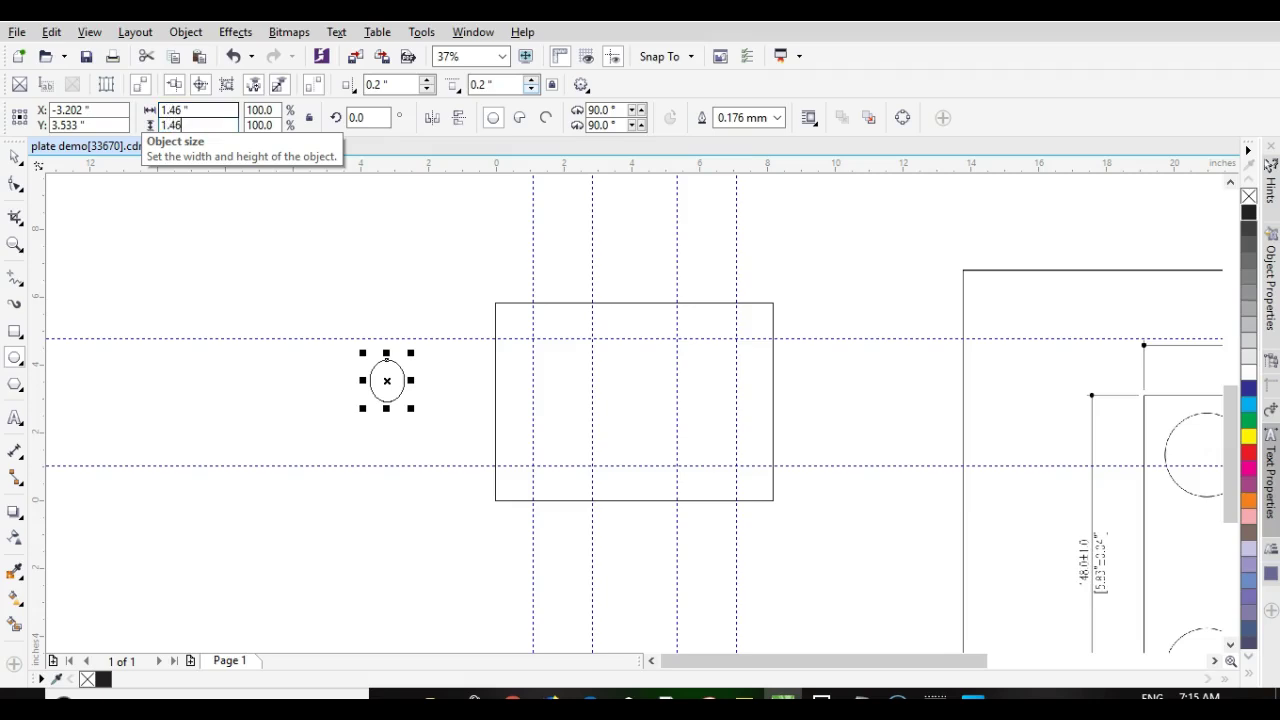
{"action": "key", "text": "Return"}
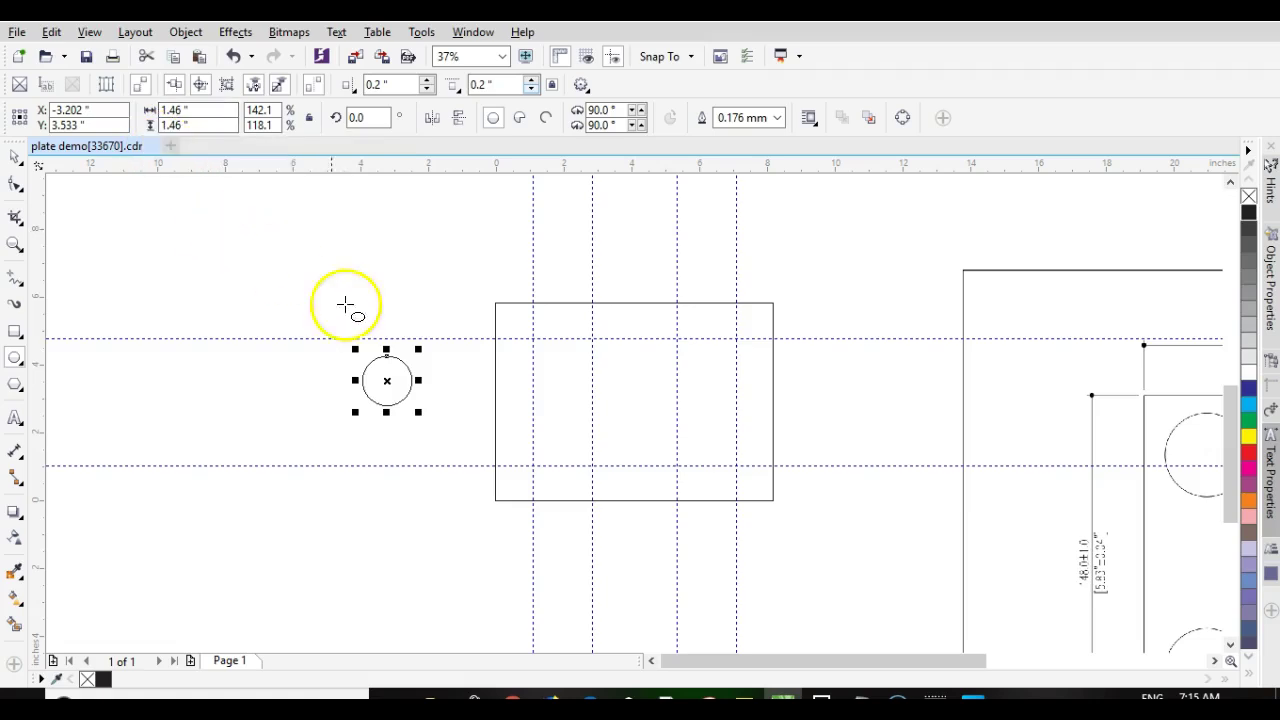
Move the circle's centre onto the intersection of the leftmost vertical guideline and the upper horizontal guideline.
{"action": "left_click_drag", "start_coordinate": [385, 380], "coordinate": [533, 339]}
{"action": "scroll", "coordinate": [533, 339], "scroll_direction": "up", "scroll_amount": 4}
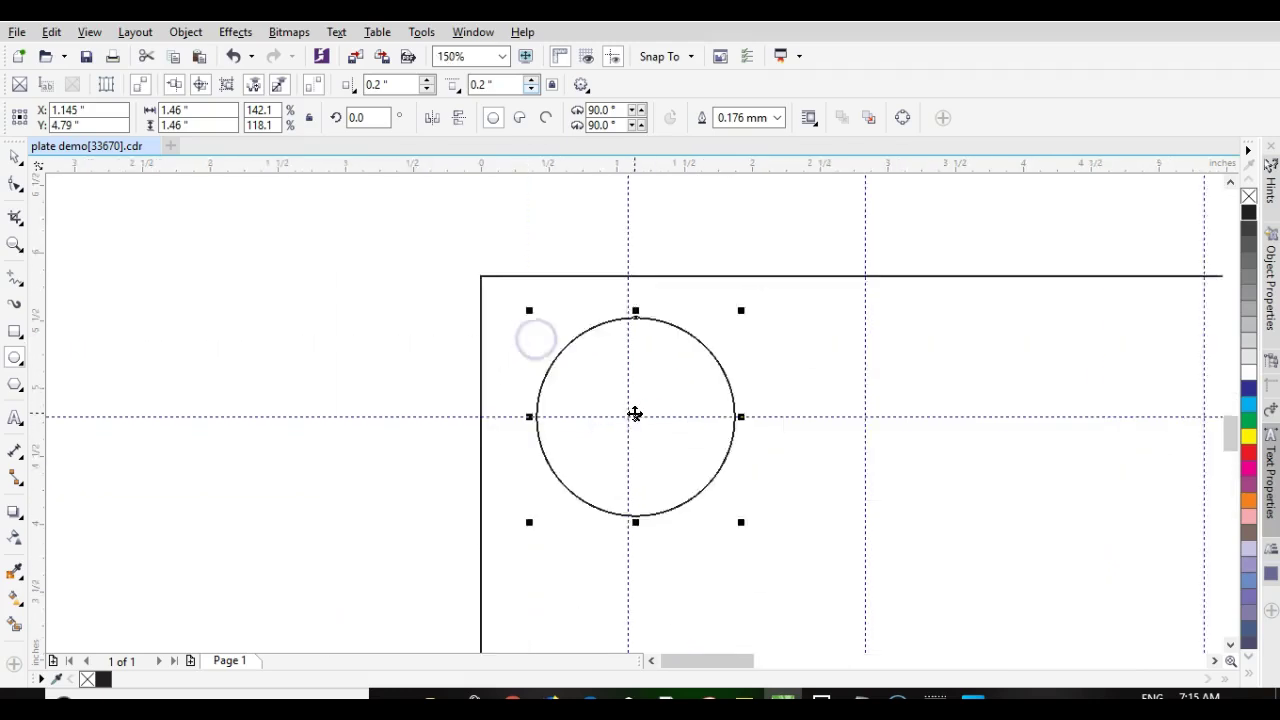
{"action": "scroll", "coordinate": [635, 413], "scroll_direction": "up", "scroll_amount": 4}
{"action": "mouse_move", "coordinate": [635, 413]}
{"action": "left_mouse_down"}
{"action": "mouse_move", "coordinate": [654, 400]}
{"action": "mouse_move", "coordinate": [624, 404]}
{"action": "left_mouse_up"}
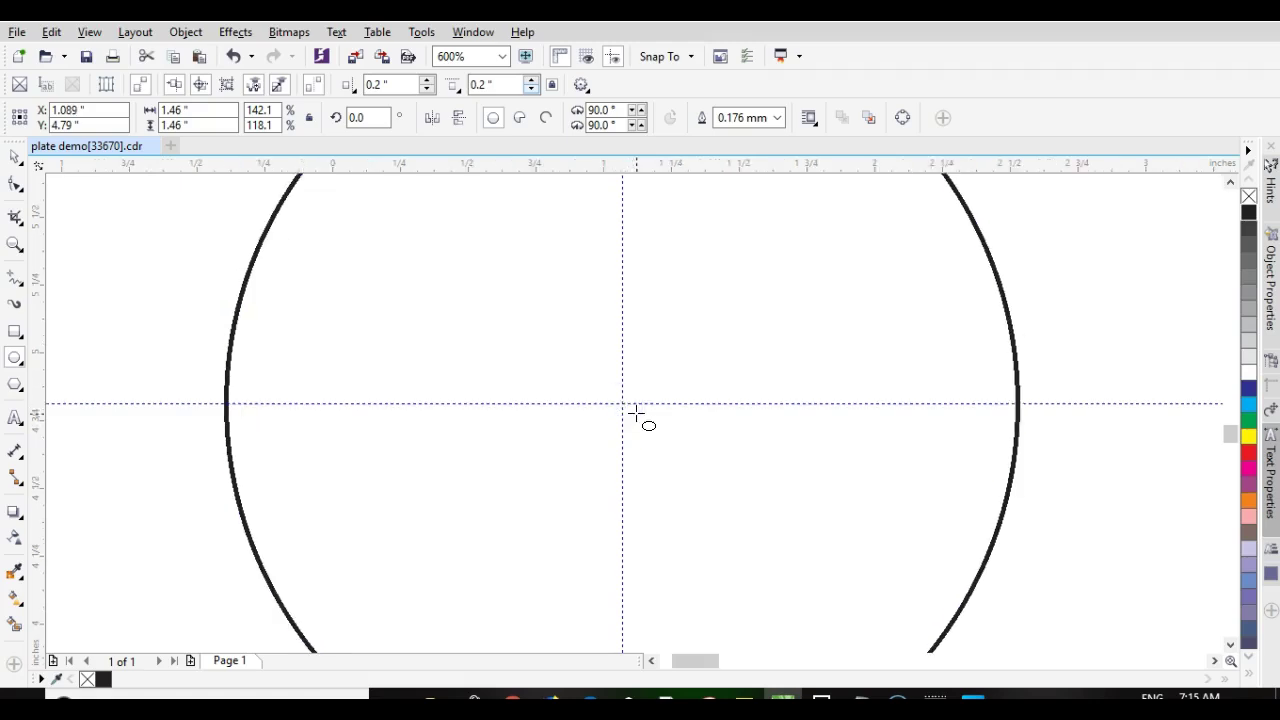
Duplicate the circle and centre the copy on the second vertical guideline where it crosses the upper horizontal guideline.
{"action": "scroll", "coordinate": [636, 413], "scroll_direction": "down", "scroll_amount": 5}
{"action": "scroll", "coordinate": [655, 421], "scroll_direction": "up", "scroll_amount": 1}
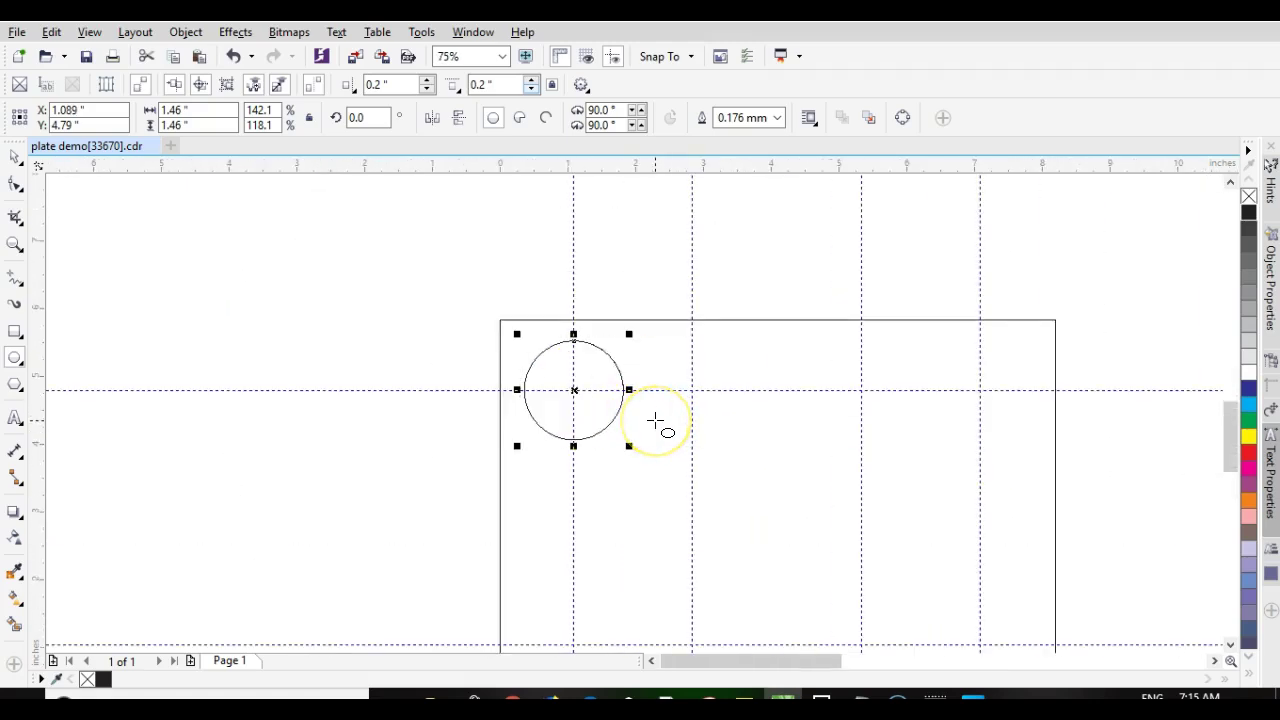
{"action": "key", "text": "ctrl+d"}
{"action": "left_click_drag", "start_coordinate": [590, 374], "coordinate": [692, 391]}
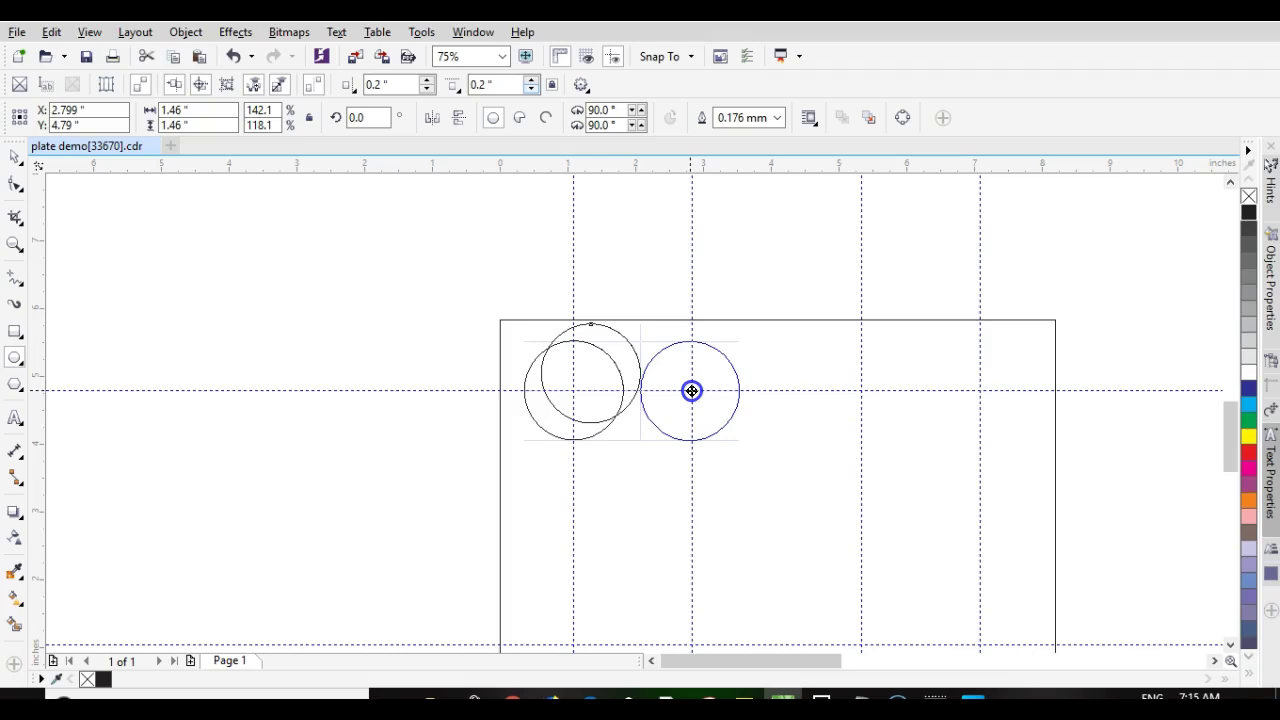
{"action": "left_click_drag", "start_coordinate": [692, 391], "coordinate": [666, 381]}
{"action": "scroll", "coordinate": [640, 420], "scroll_direction": "up", "scroll_amount": 4}
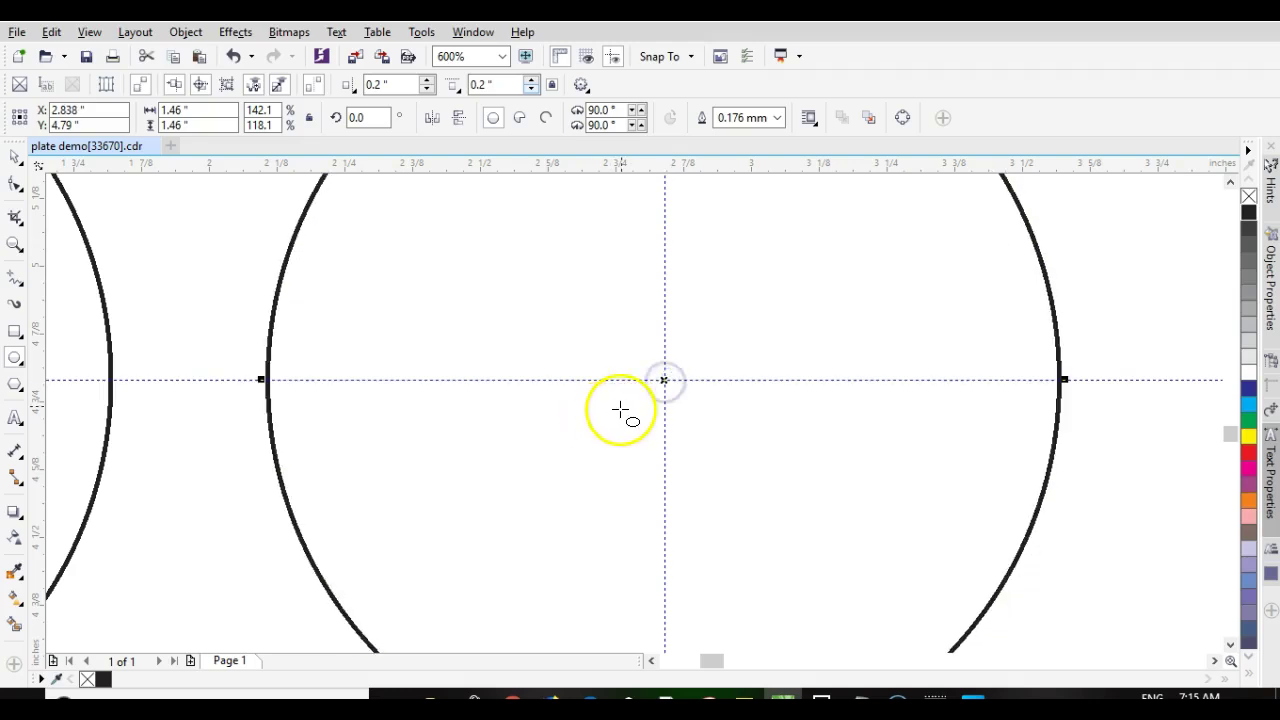
{"action": "scroll", "coordinate": [663, 383], "scroll_direction": "up", "scroll_amount": 4}
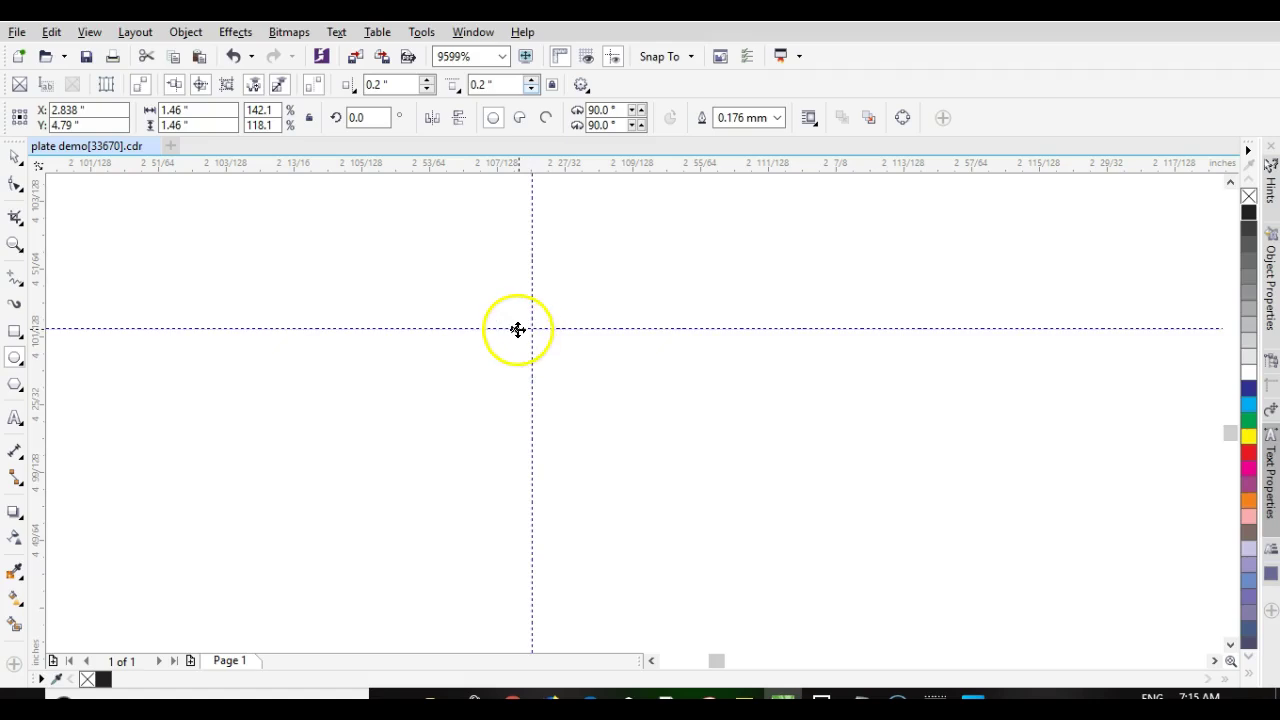
{"action": "left_click_drag", "start_coordinate": [513, 329], "coordinate": [527, 328]}
{"action": "scroll", "coordinate": [634, 417], "scroll_direction": "down", "scroll_amount": 6}
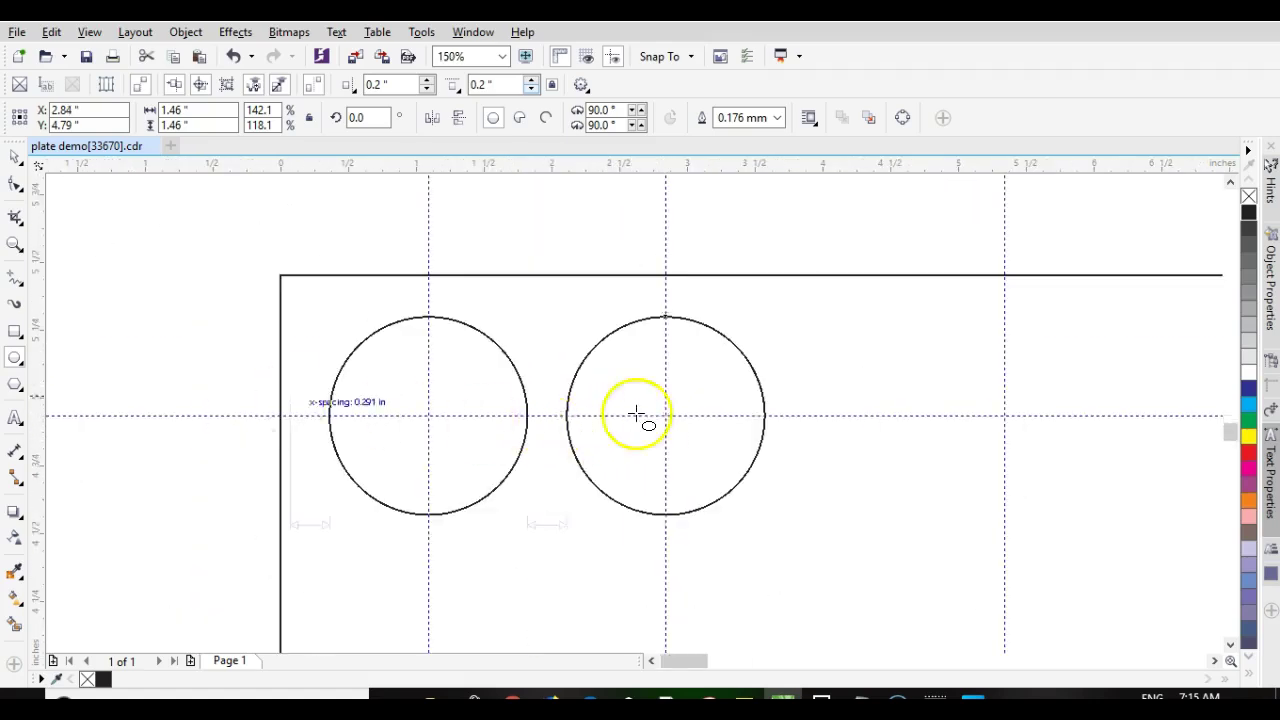
Realign the first circle's centre precisely on its guideline intersection at X 1.09 inches.
{"action": "scroll", "coordinate": [634, 417], "scroll_direction": "up", "scroll_amount": 4}
{"action": "left_click", "coordinate": [14, 160]}
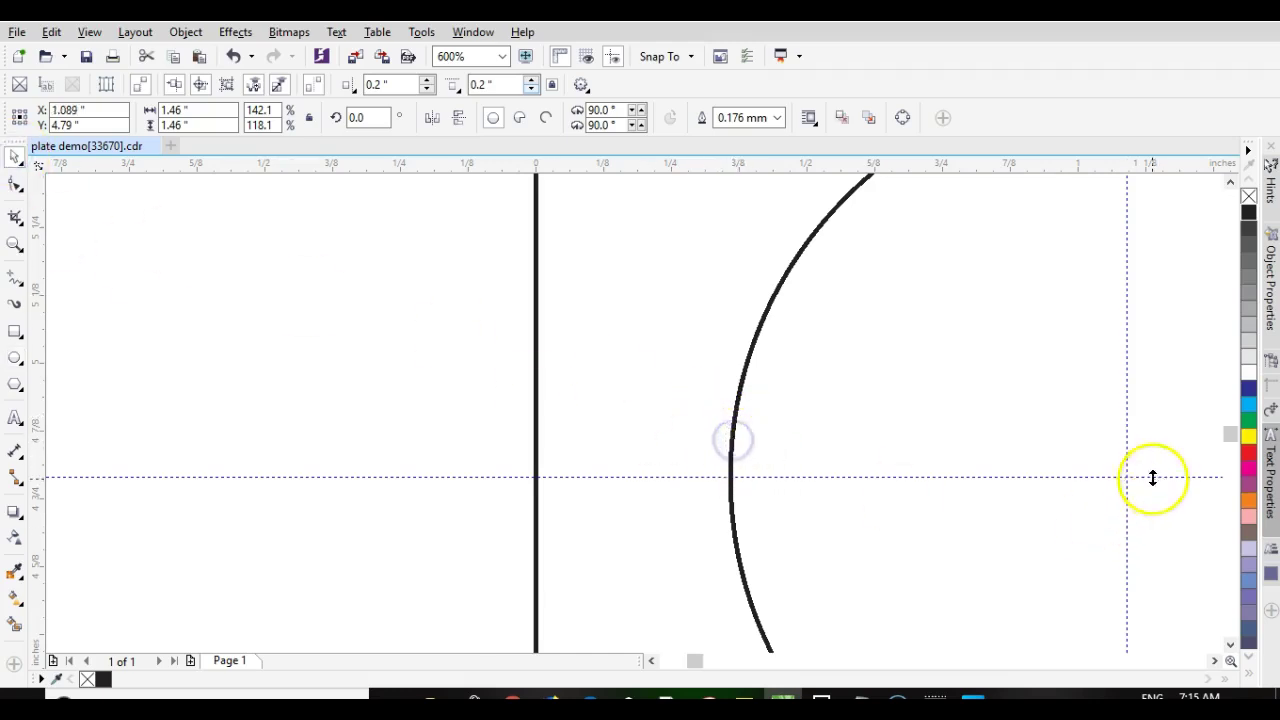
{"action": "scroll", "coordinate": [629, 414], "scroll_direction": "up", "scroll_amount": 6}
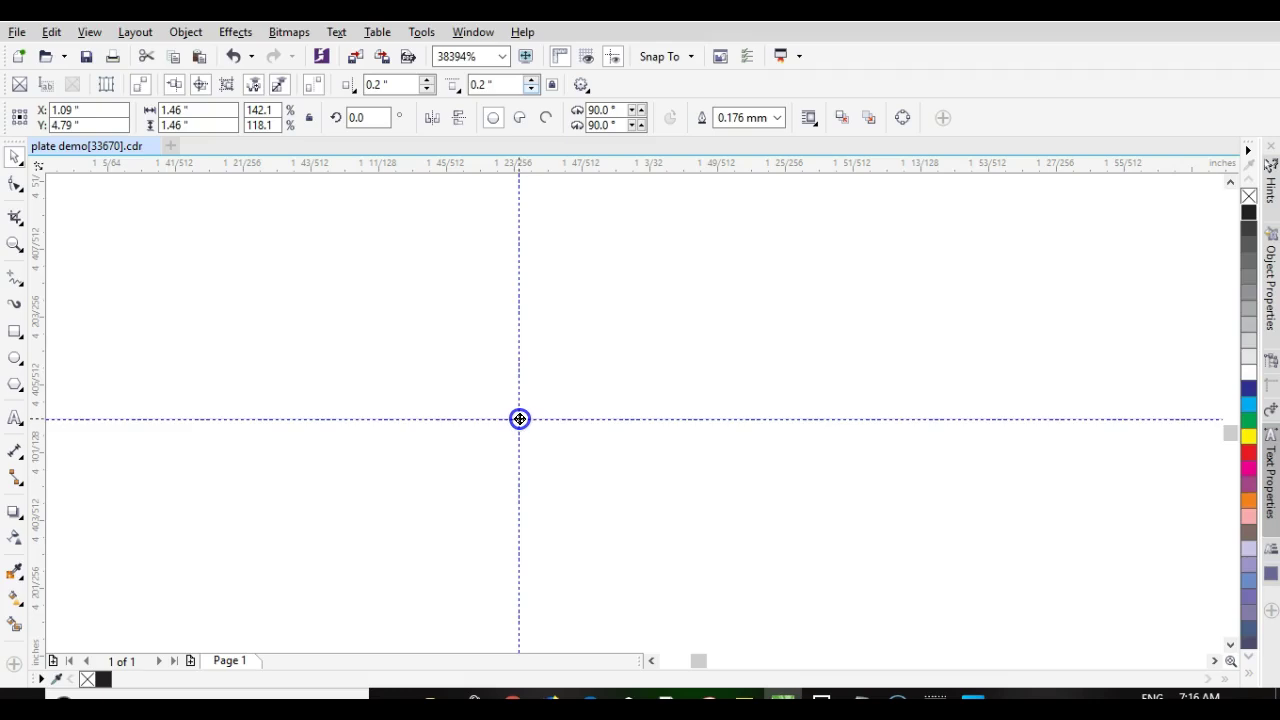
{"action": "scroll", "coordinate": [640, 414], "scroll_direction": "down", "scroll_amount": 7}
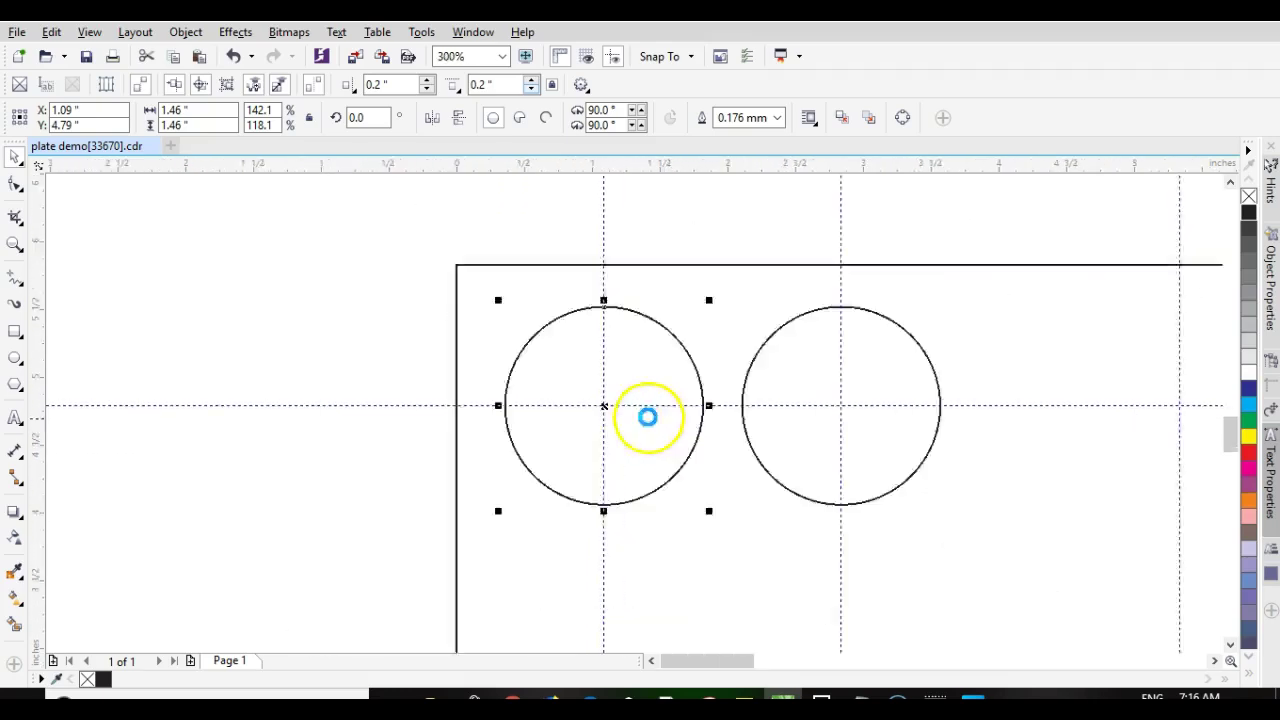
Select both upper circles and combine them into one object.
{"action": "scroll", "coordinate": [647, 417], "scroll_direction": "down", "scroll_amount": 3}
{"action": "scroll", "coordinate": [643, 443], "scroll_direction": "up", "scroll_amount": 1}
{"action": "left_click_drag", "start_coordinate": [443, 244], "coordinate": [738, 380]}
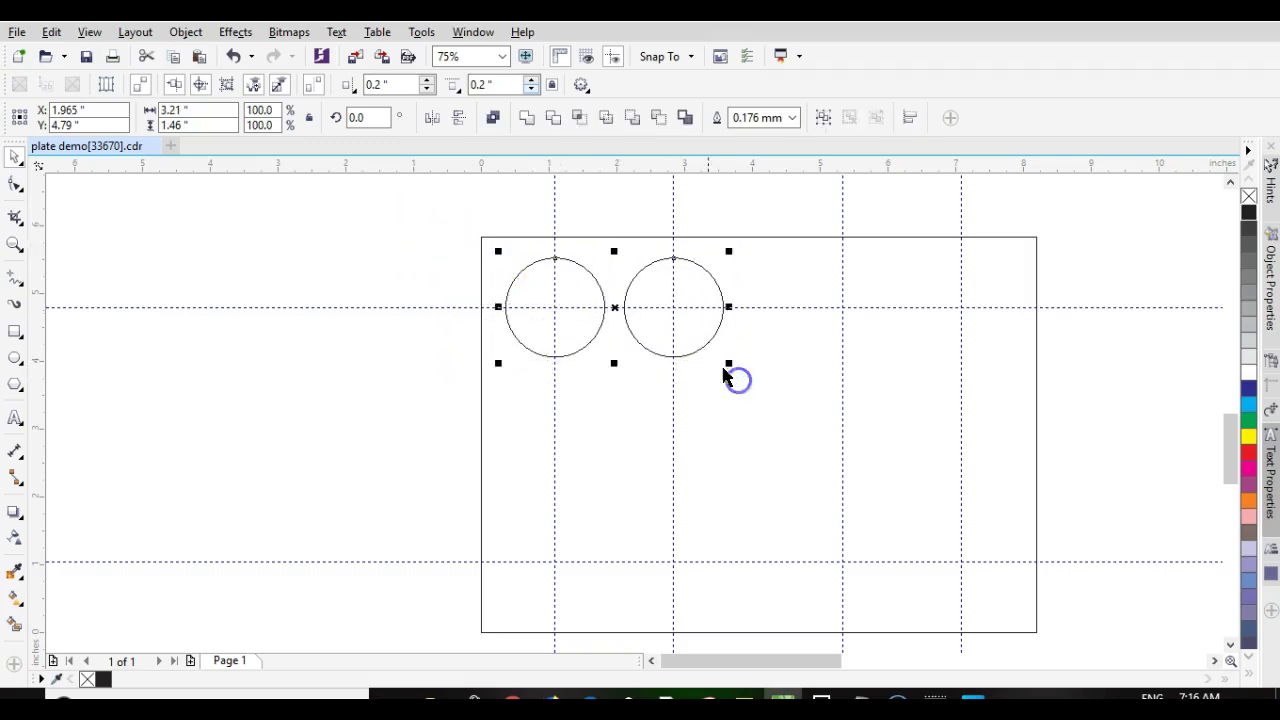
{"action": "left_click", "coordinate": [491, 118]}
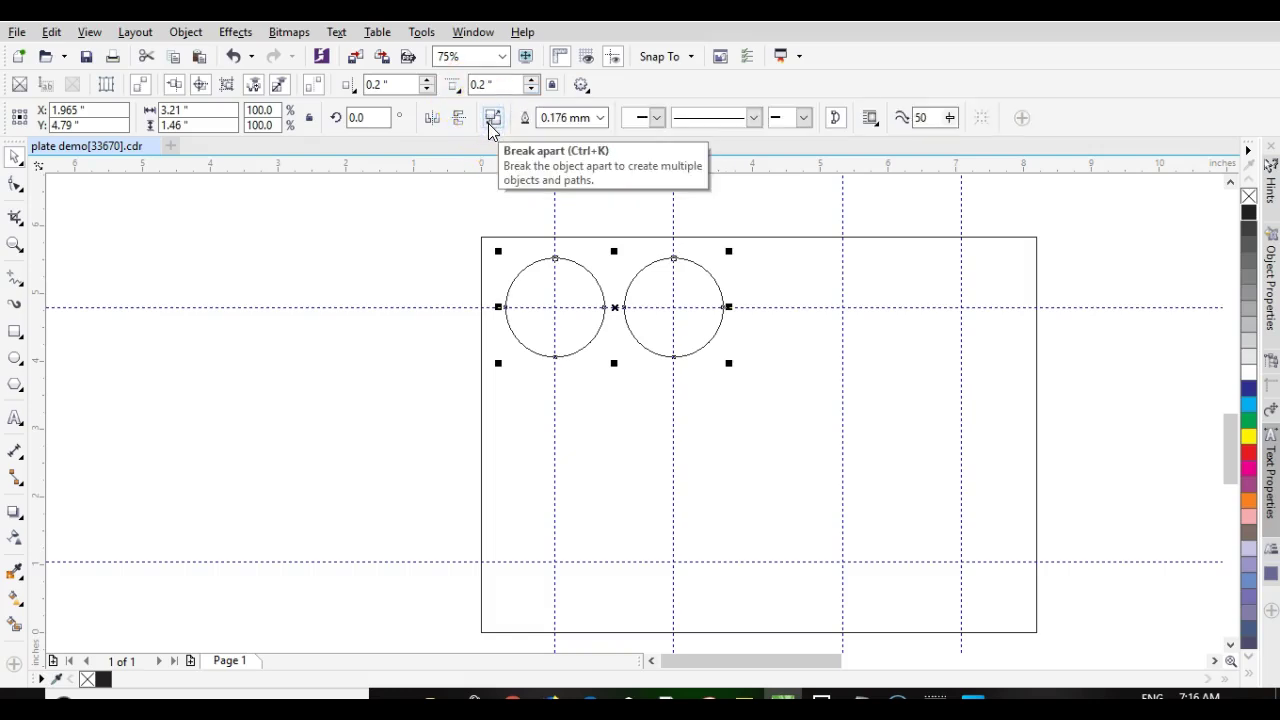
Duplicate the combined circle pair and centre the copy on the lower horizontal guideline, directly below the original pair.
{"action": "key", "text": "ctrl+d"}
{"action": "left_click_drag", "start_coordinate": [632, 292], "coordinate": [619, 563]}
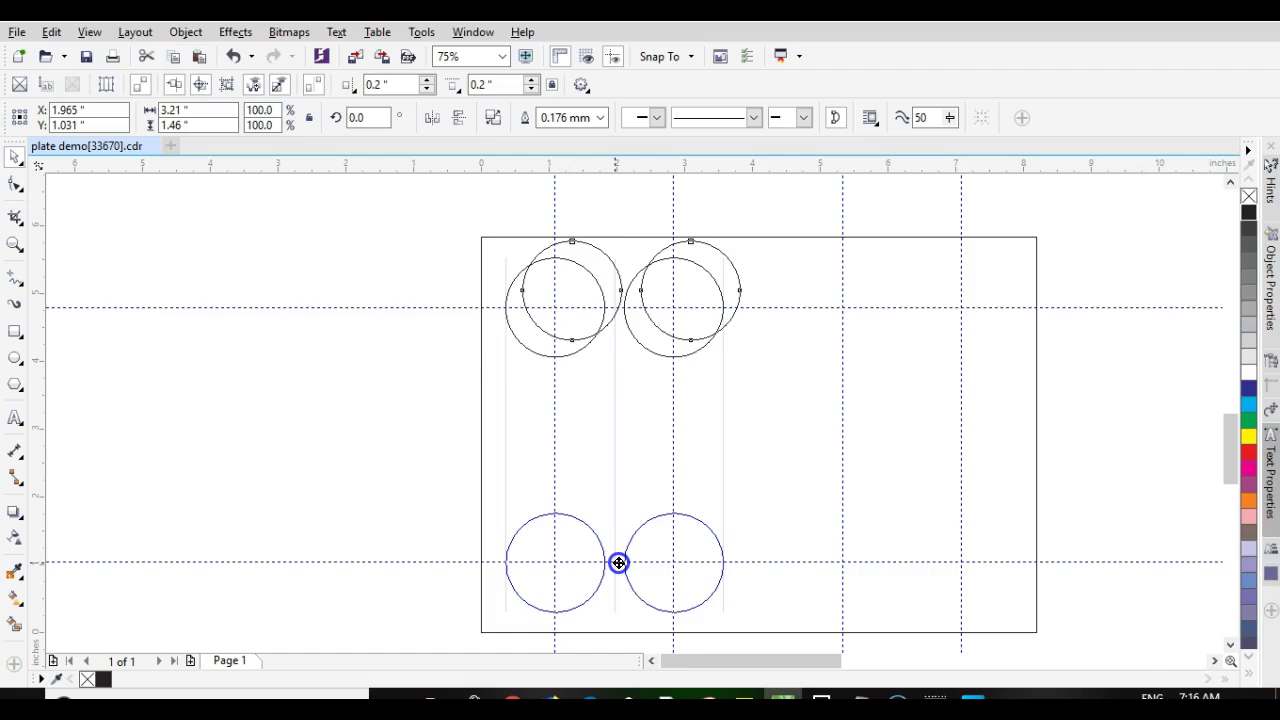
{"action": "left_click_drag", "start_coordinate": [619, 563], "coordinate": [617, 566]}
{"action": "key", "text": "shift+F2"}
{"action": "scroll", "coordinate": [632, 408], "scroll_direction": "up", "scroll_amount": 5}
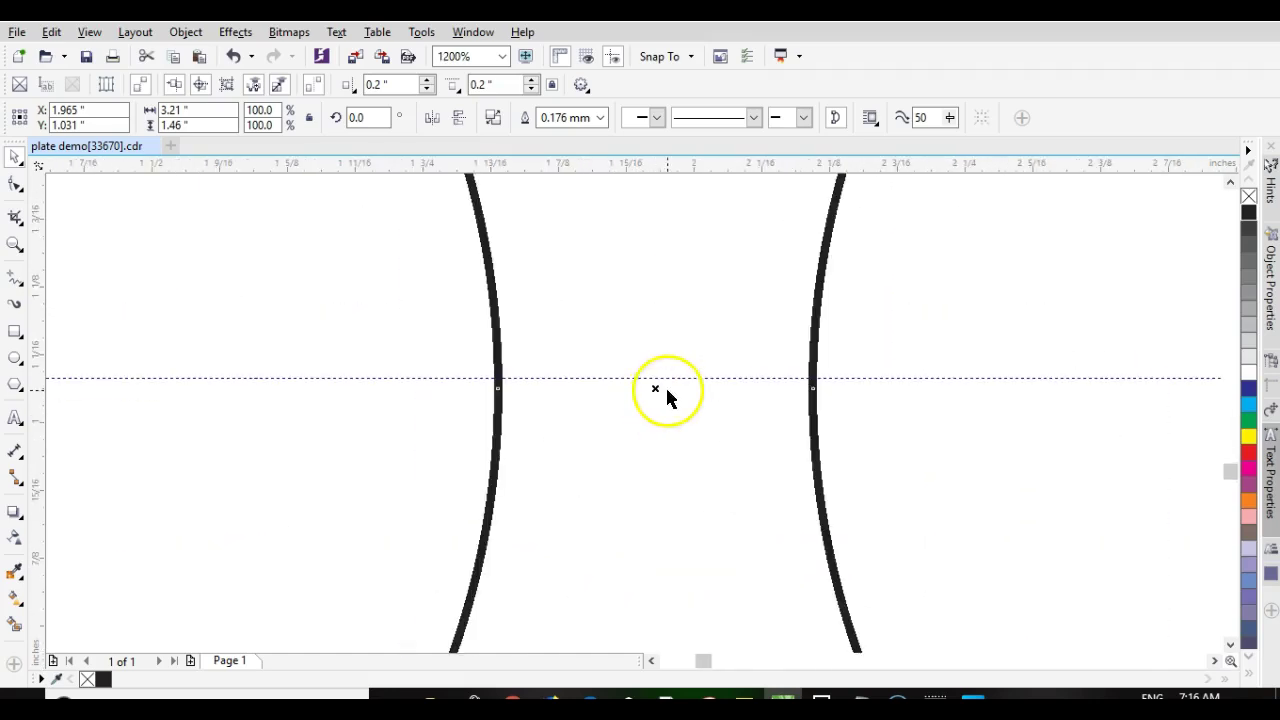
{"action": "left_click_drag", "start_coordinate": [656, 391], "coordinate": [655, 378]}
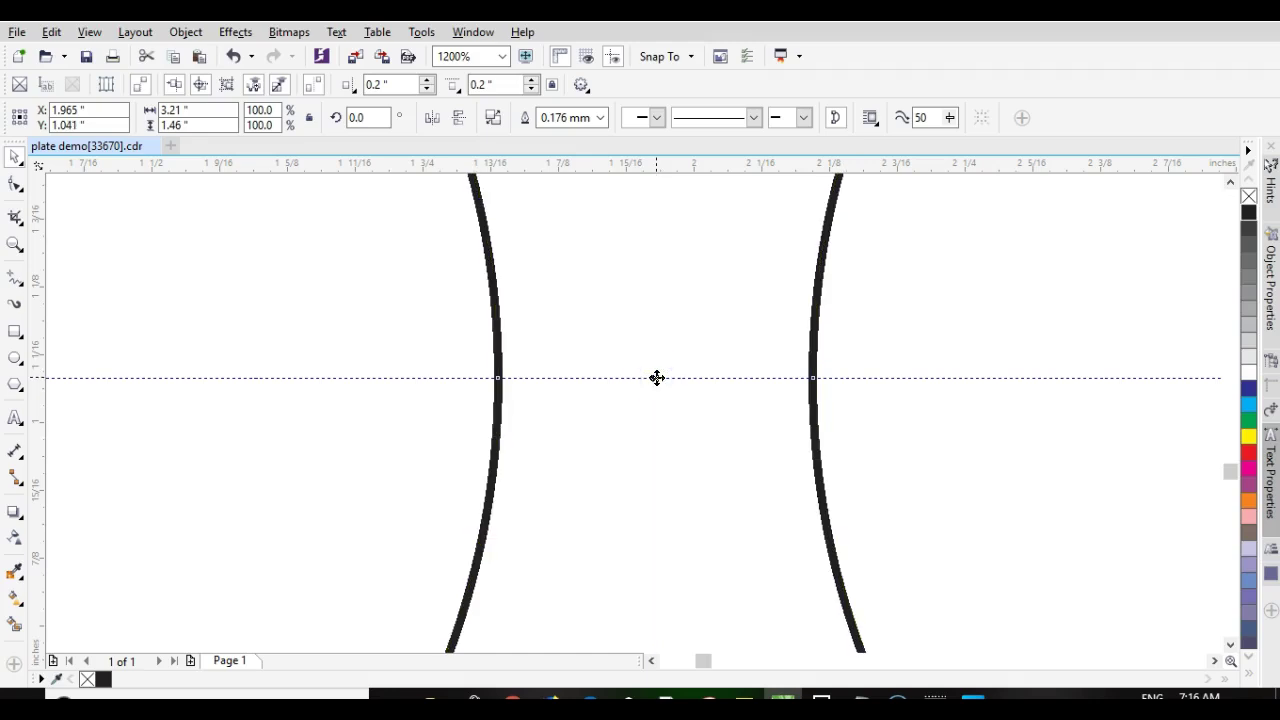
Select the upper and lower circle pairs on the plate's left half and combine all four circles.
{"action": "scroll", "coordinate": [650, 392], "scroll_direction": "down", "scroll_amount": 8}
{"action": "scroll", "coordinate": [643, 406], "scroll_direction": "up", "scroll_amount": 6}
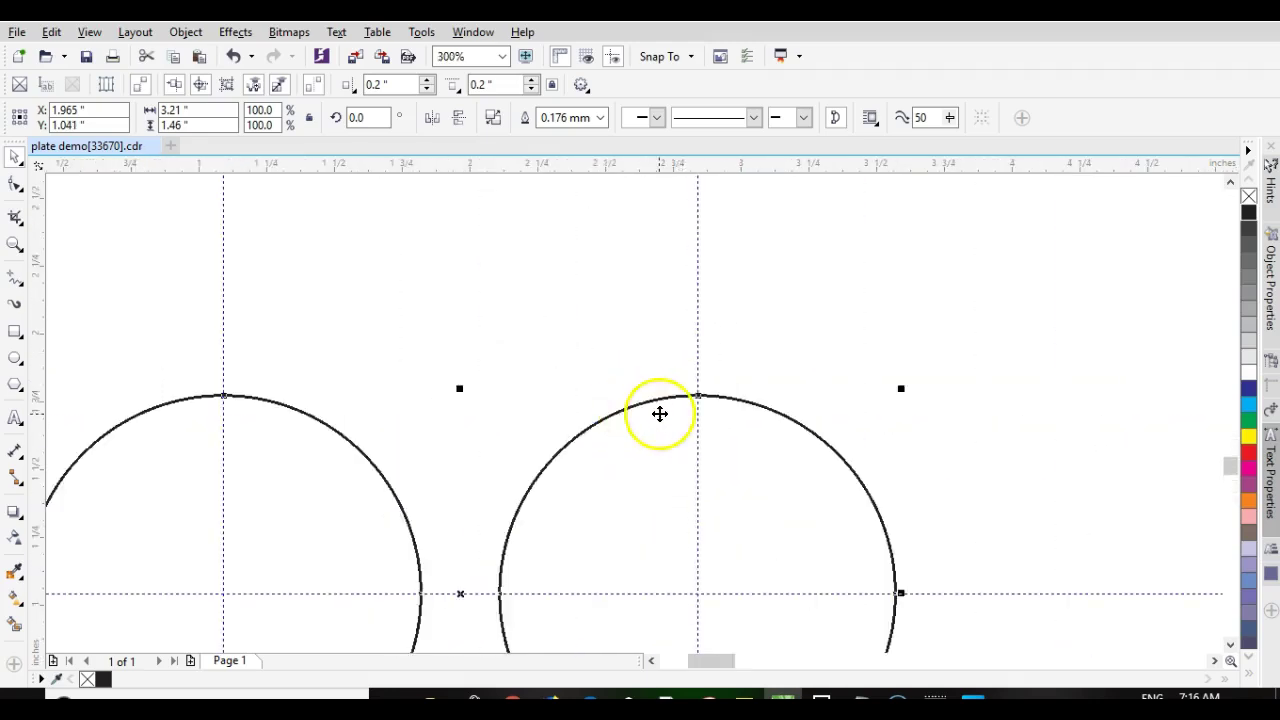
{"action": "scroll", "coordinate": [709, 401], "scroll_direction": "up", "scroll_amount": 2}
{"action": "scroll", "coordinate": [634, 413], "scroll_direction": "down", "scroll_amount": 2}
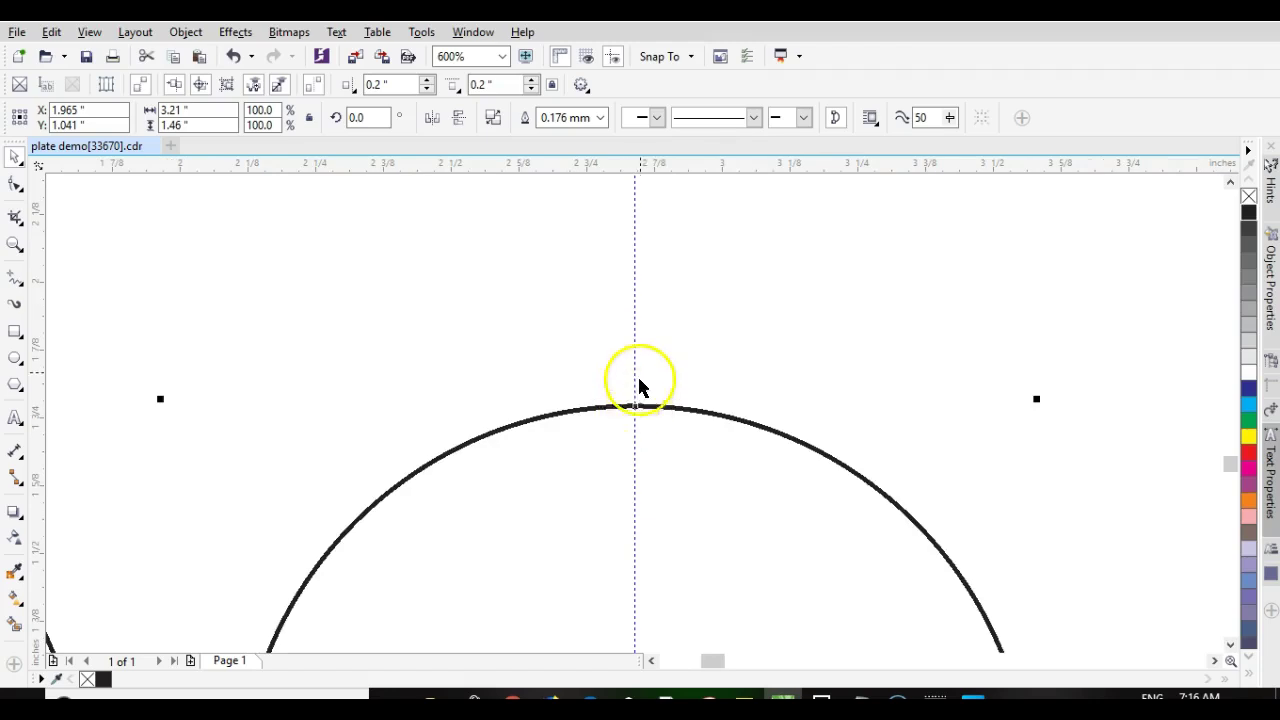
{"action": "scroll", "coordinate": [634, 415], "scroll_direction": "down", "scroll_amount": 4}
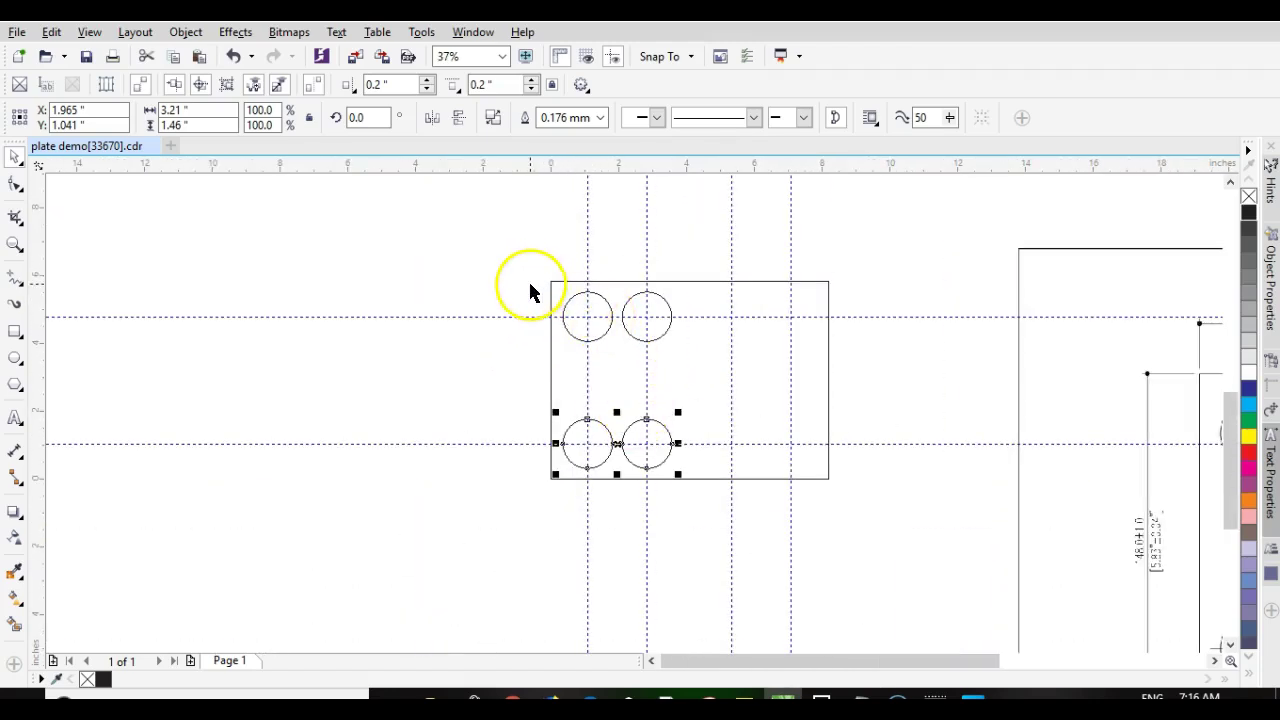
{"action": "left_click_drag", "start_coordinate": [530, 289], "coordinate": [676, 494]}
{"action": "left_click", "coordinate": [492, 117]}
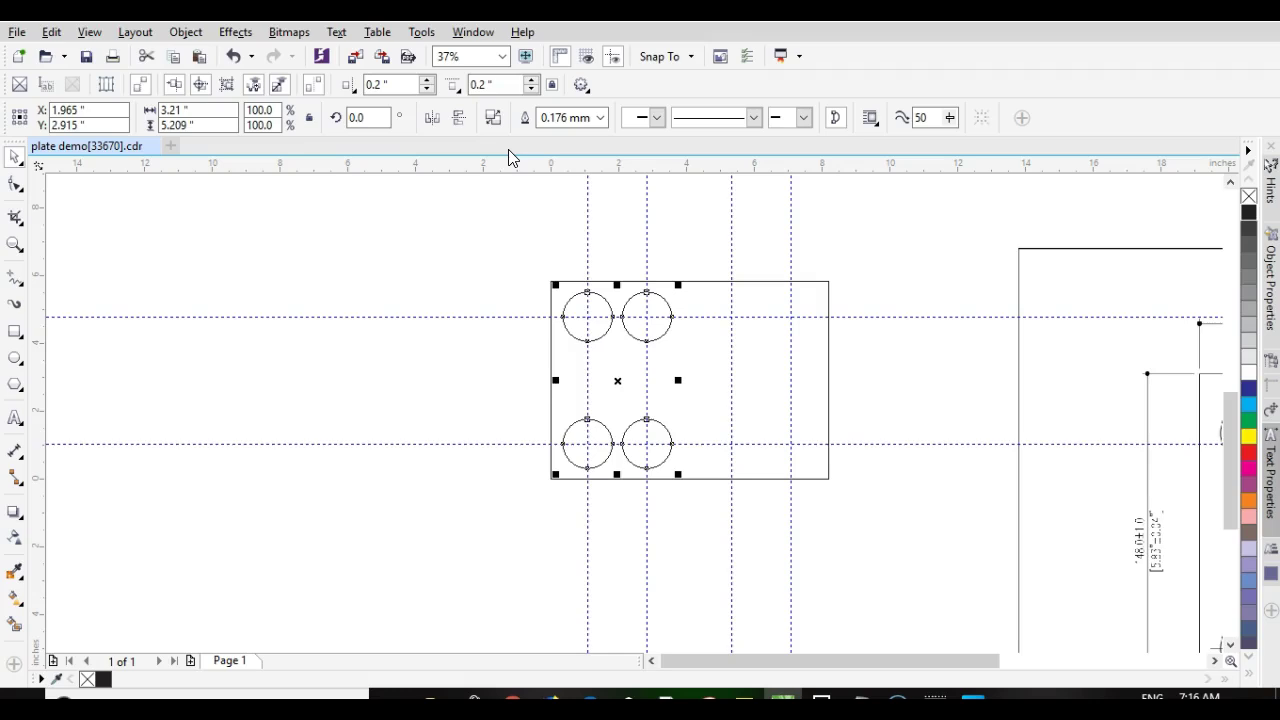
Duplicate the four combined circles and align the copy's centres with the two right-hand vertical guidelines.
{"action": "key", "text": "ctrl+d"}
{"action": "left_click_drag", "start_coordinate": [624, 373], "coordinate": [764, 385]}
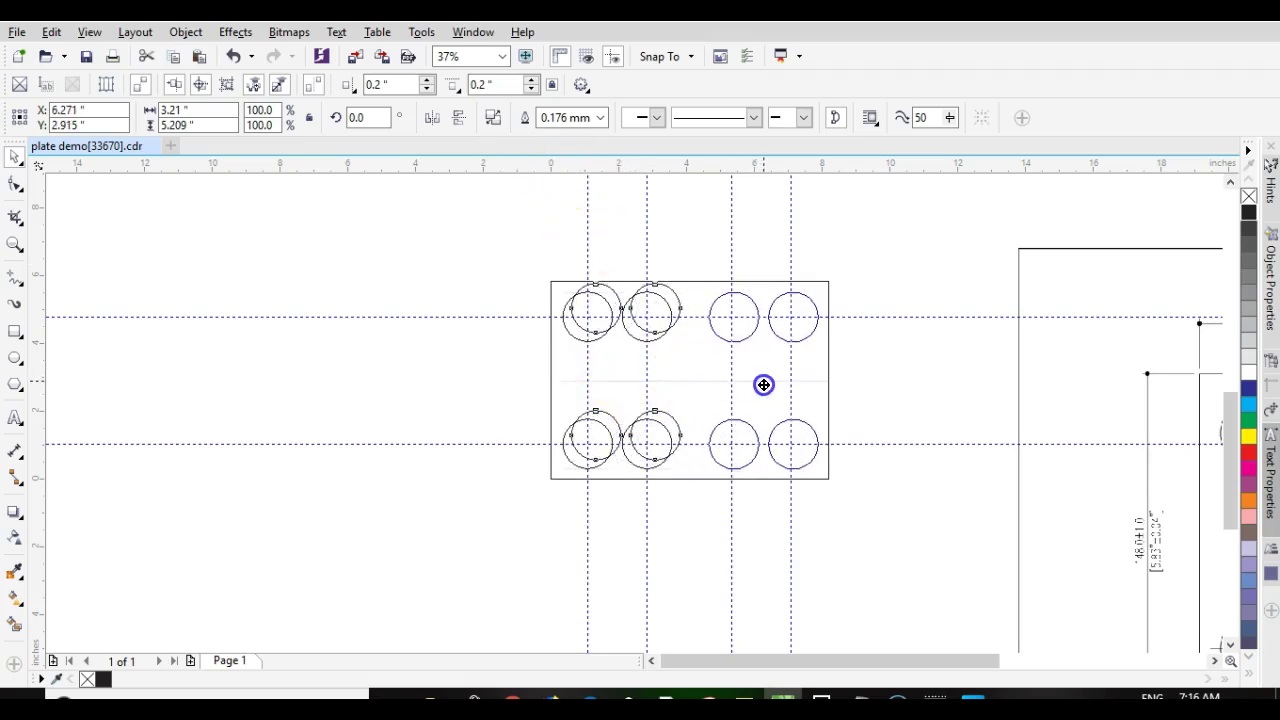
{"action": "left_click_drag", "start_coordinate": [764, 385], "coordinate": [760, 383]}
{"action": "scroll", "coordinate": [631, 423], "scroll_direction": "up", "scroll_amount": 3}
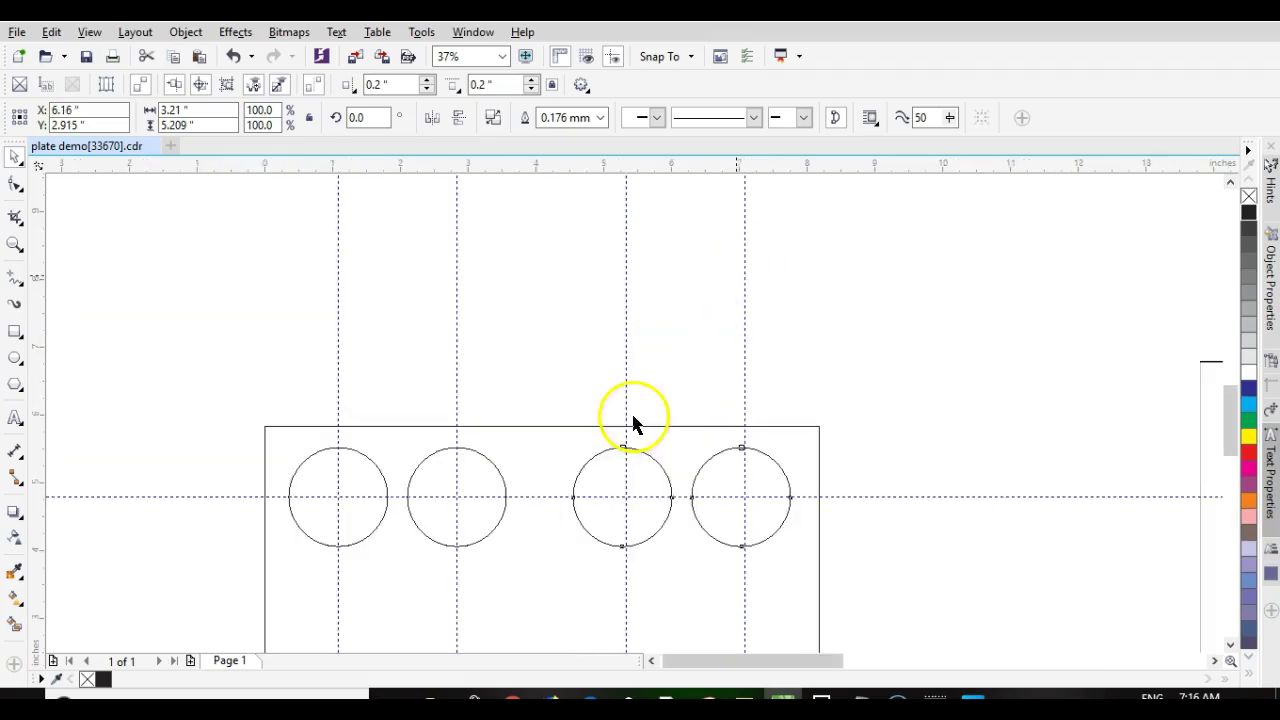
{"action": "scroll", "coordinate": [633, 412], "scroll_direction": "up", "scroll_amount": 2}
{"action": "left_click_drag", "start_coordinate": [623, 443], "coordinate": [637, 443]}
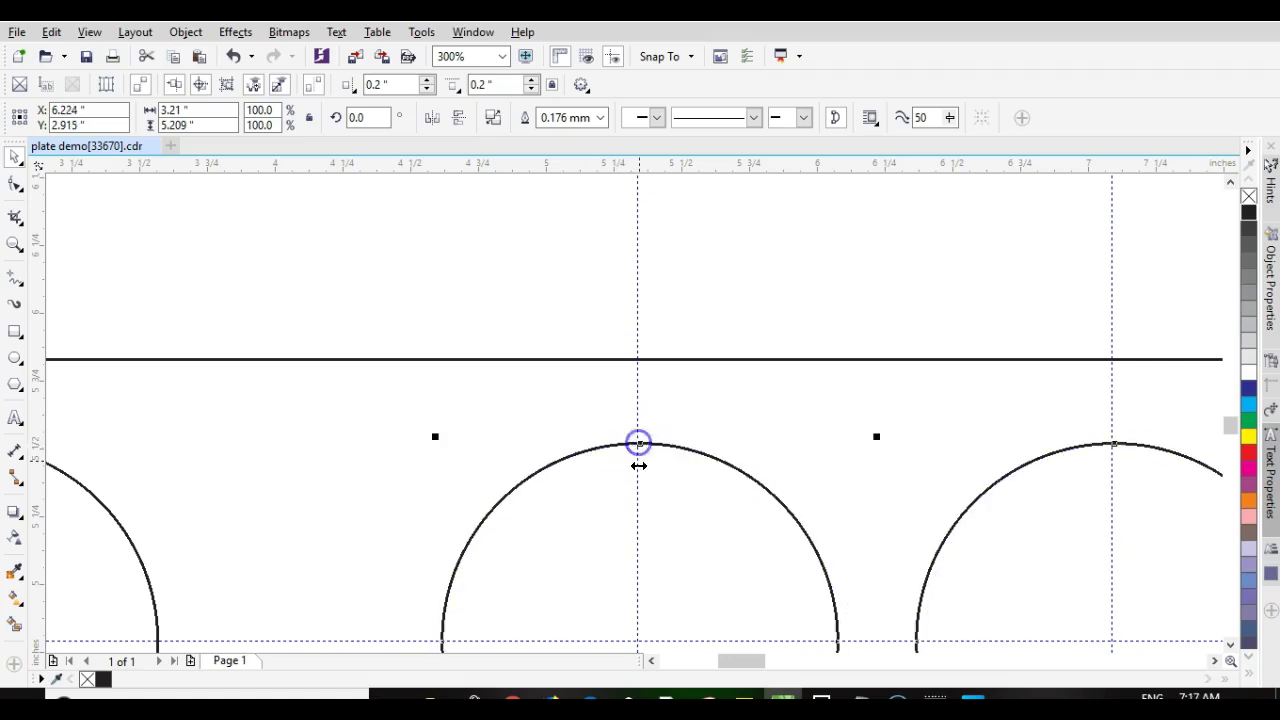
{"action": "scroll", "coordinate": [644, 470], "scroll_direction": "up", "scroll_amount": 3}
{"action": "left_click_drag", "start_coordinate": [623, 371], "coordinate": [617, 371]}
Examine how the right-hand circles line up with the guidelines and deselect the circle group.
{"action": "scroll", "coordinate": [637, 446], "scroll_direction": "down", "scroll_amount": 2}
{"action": "scroll", "coordinate": [634, 420], "scroll_direction": "down", "scroll_amount": 1}
{"action": "scroll", "coordinate": [632, 408], "scroll_direction": "up", "scroll_amount": 2}
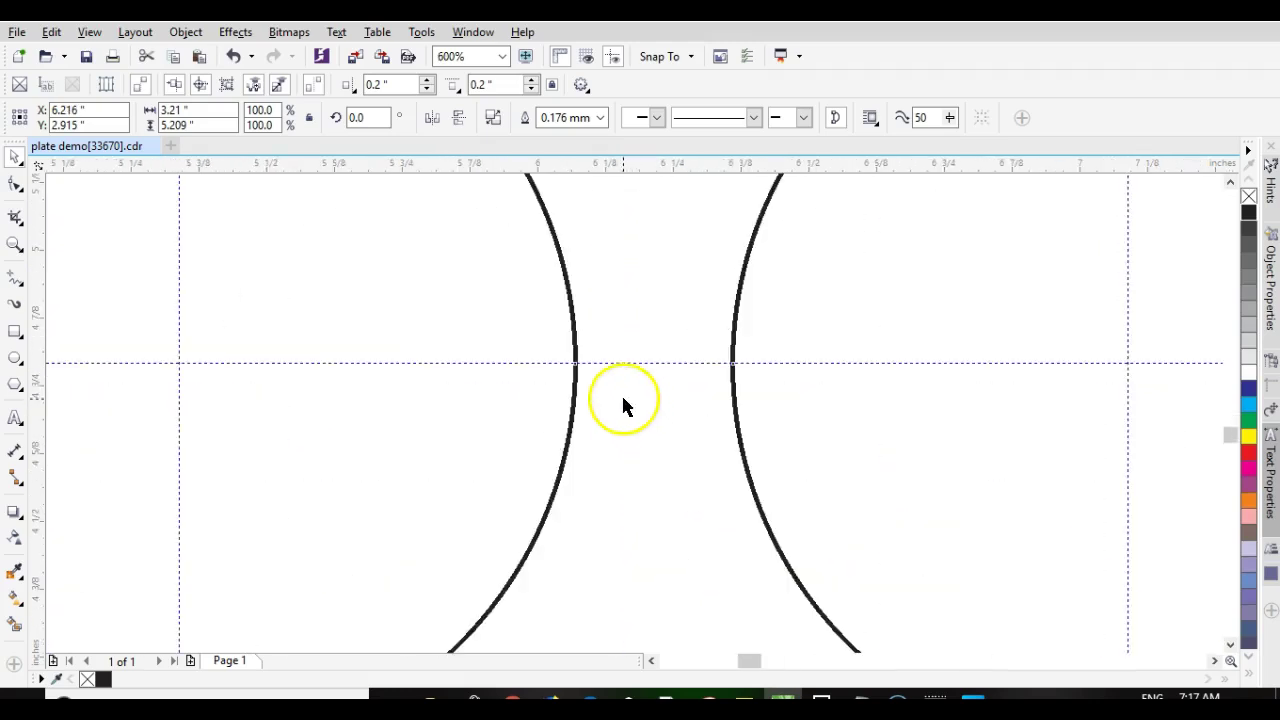
{"action": "scroll", "coordinate": [610, 403], "scroll_direction": "up", "scroll_amount": 2}
{"action": "scroll", "coordinate": [603, 403], "scroll_direction": "down", "scroll_amount": 5}
{"action": "left_click", "coordinate": [634, 413]}
{"action": "scroll", "coordinate": [634, 413], "scroll_direction": "down", "scroll_amount": 1}
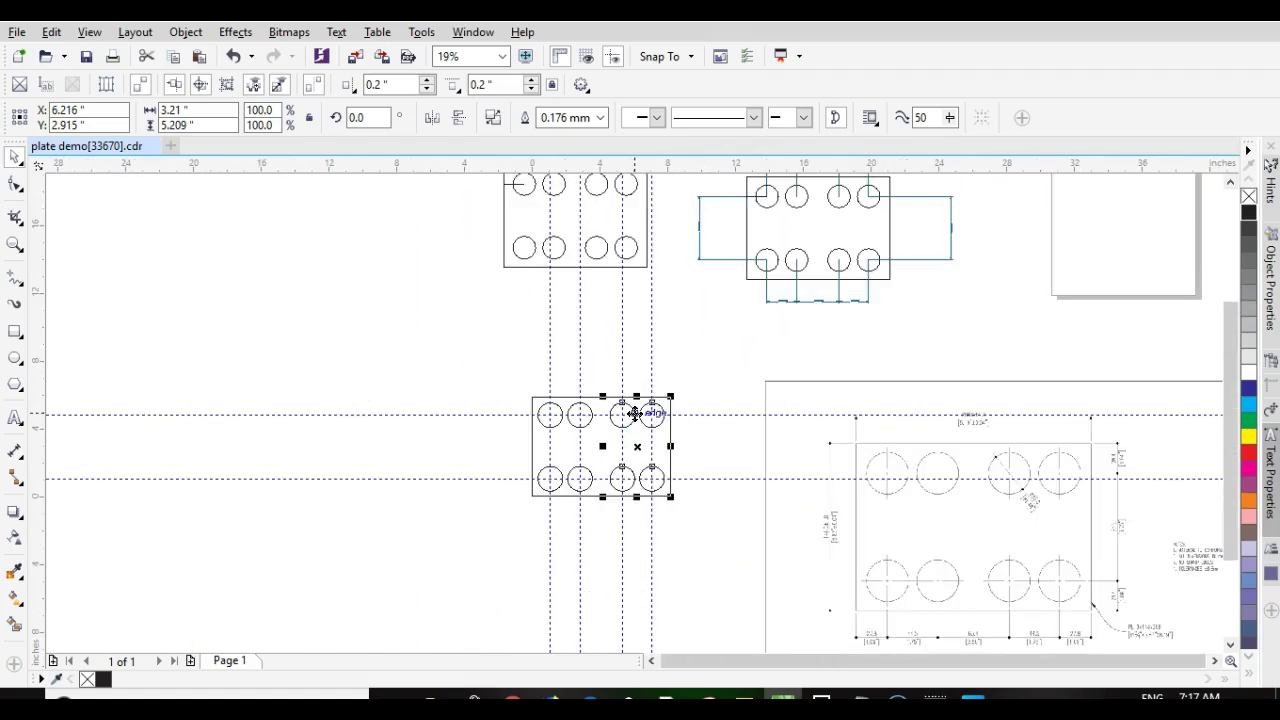
{"action": "left_click", "coordinate": [510, 441]}
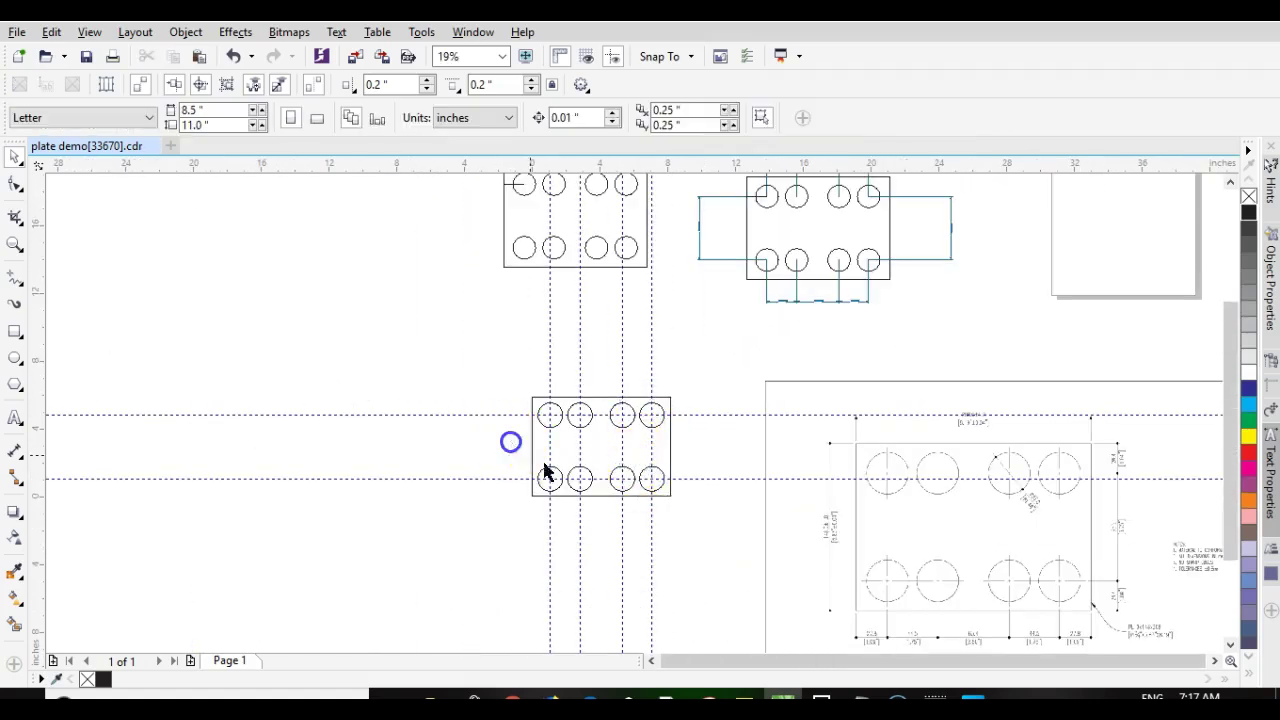
Measure from the plate's left edge to the lower-left circle's centre with a temporary freehand straight line.
{"action": "scroll", "coordinate": [622, 428], "scroll_direction": "up", "scroll_amount": 2}
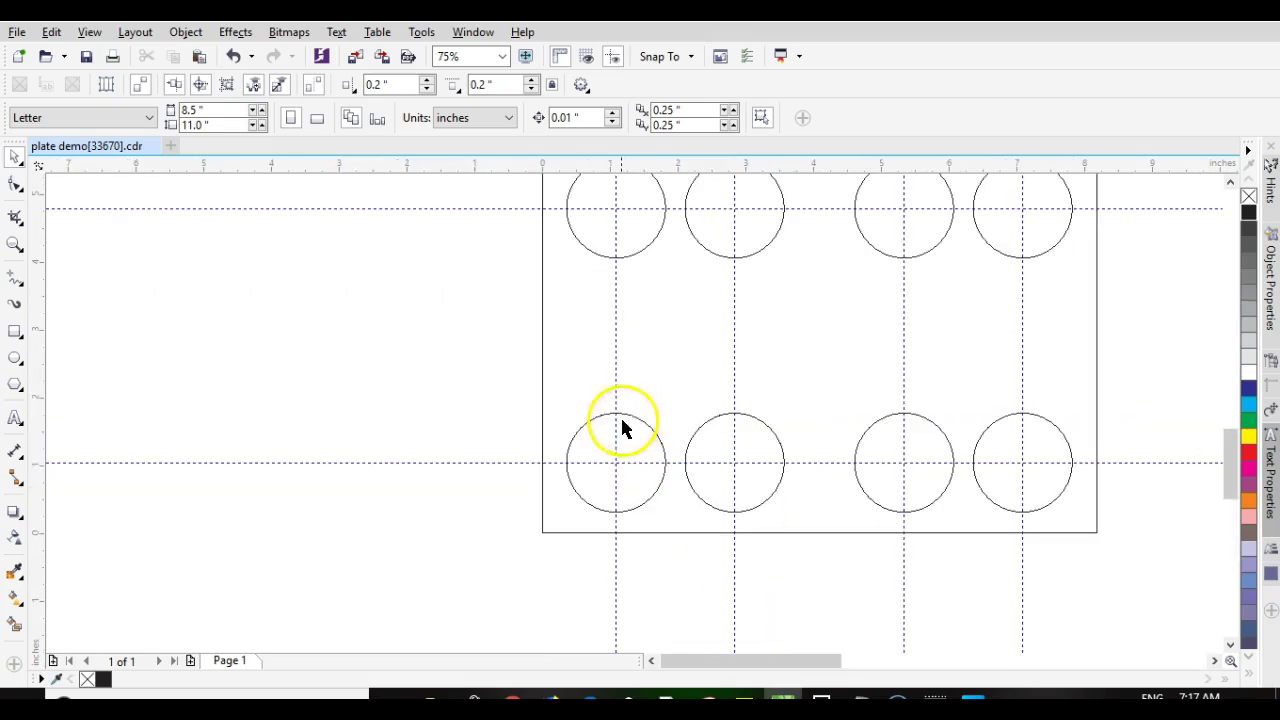
{"action": "left_click", "coordinate": [14, 283]}
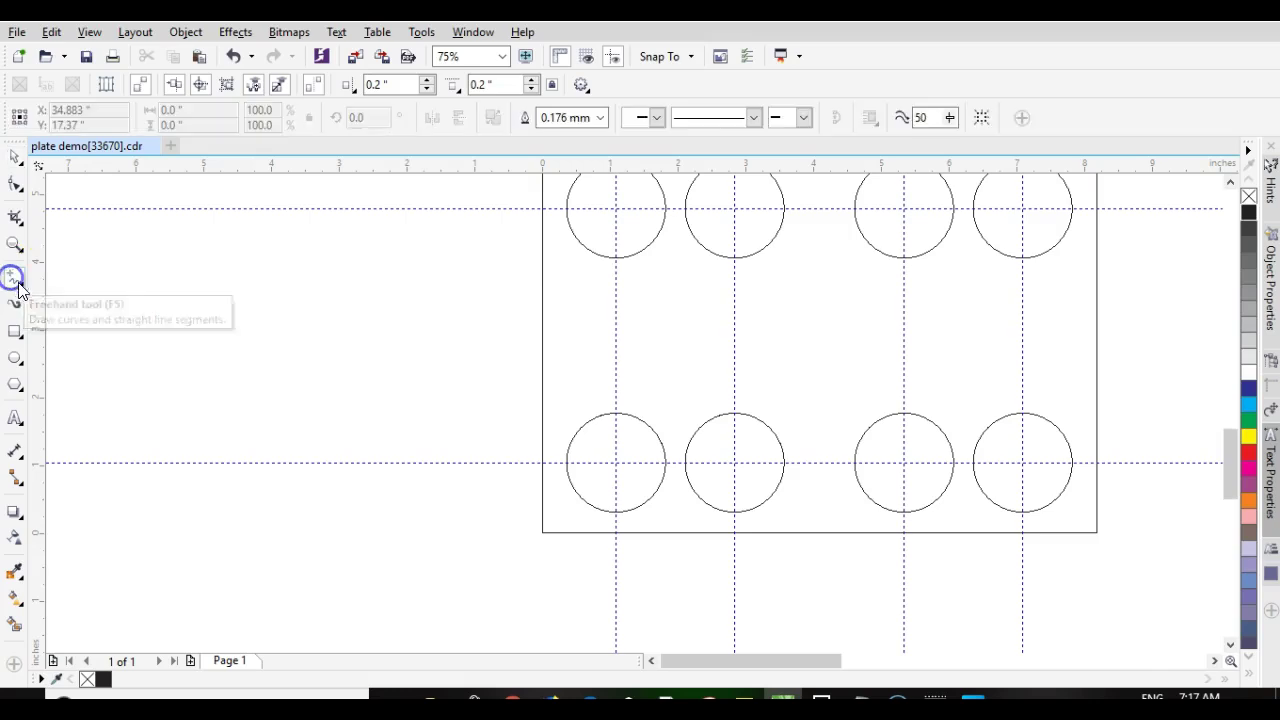
{"action": "left_click", "coordinate": [541, 463]}
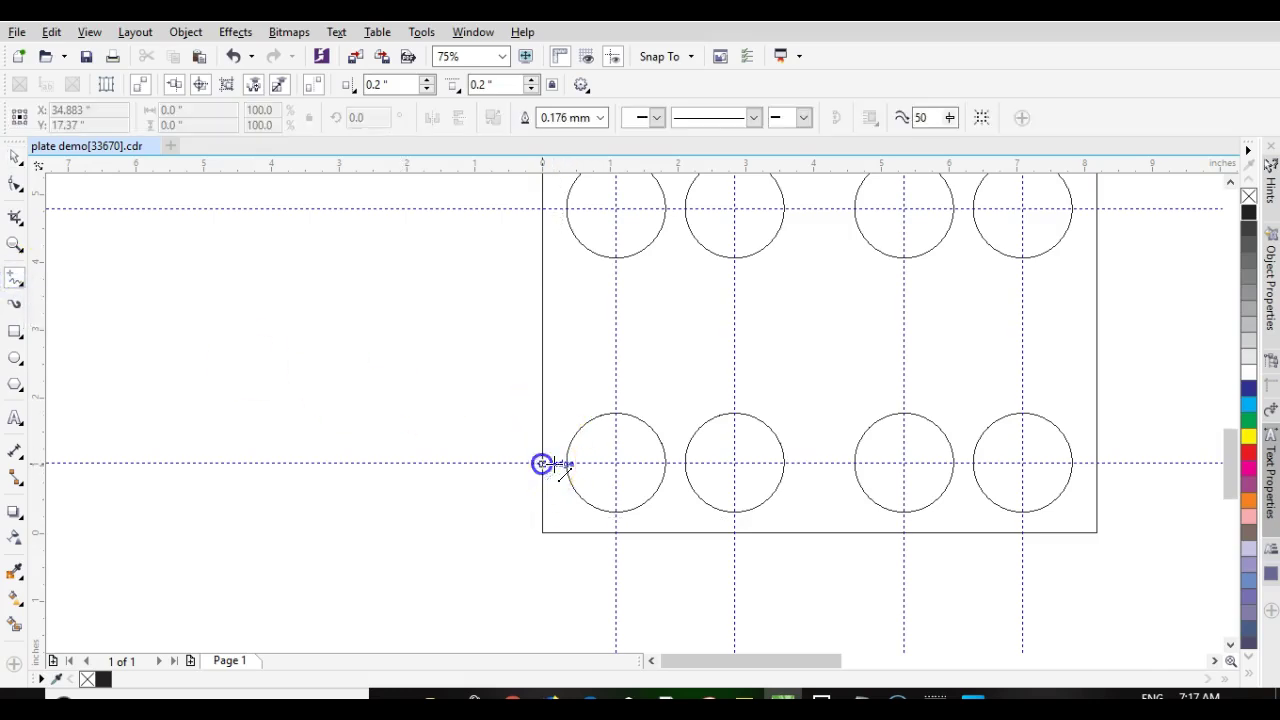
{"action": "left_click", "coordinate": [614, 463]}
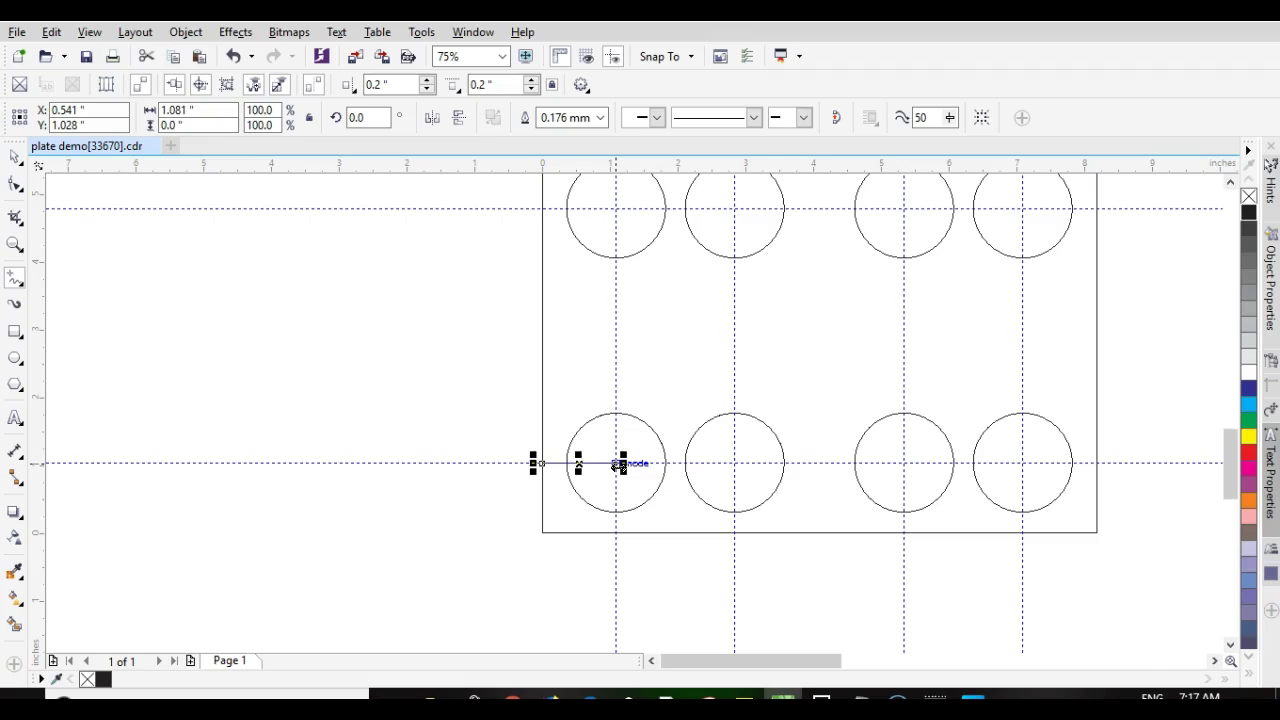
{"action": "key", "text": "Escape"}
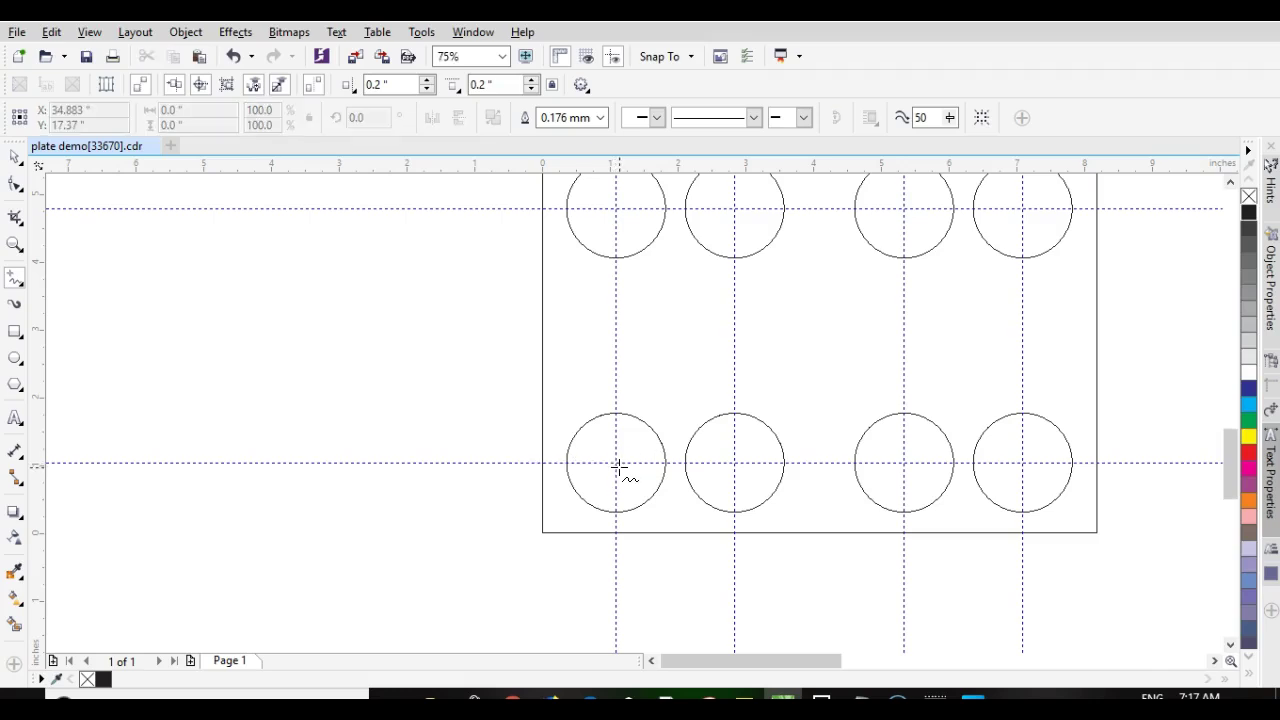
Measure the centre spacing of the second and third lower circles with a temporary freehand line, and likewise the first and second.
{"action": "left_click", "coordinate": [734, 463]}
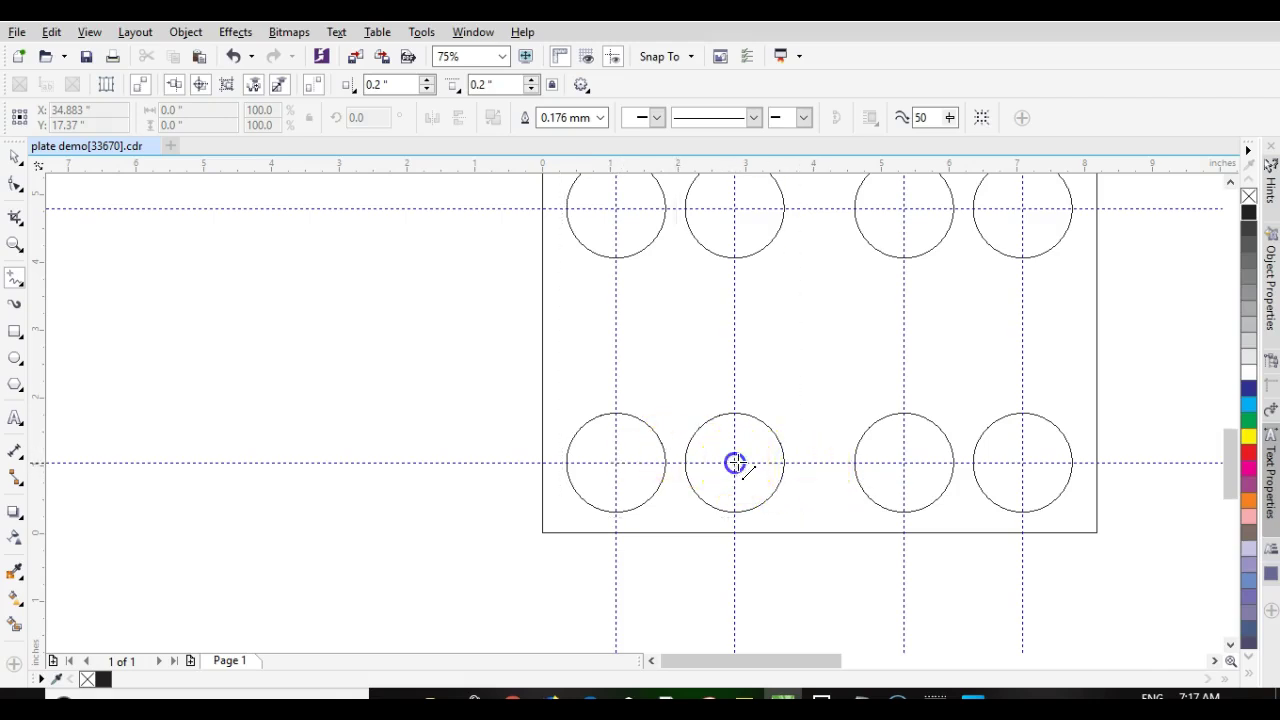
{"action": "left_click", "coordinate": [904, 463]}
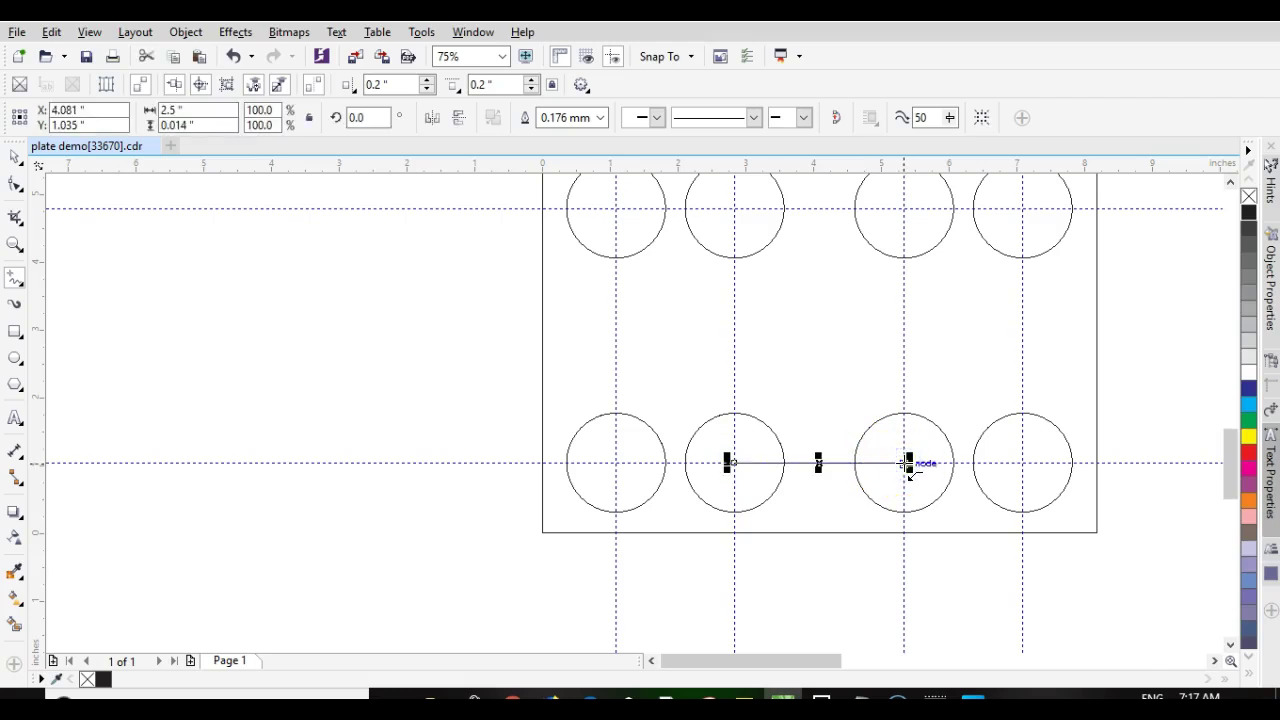
{"action": "key", "text": "Delete"}
{"action": "left_click_drag", "start_coordinate": [636, 460], "coordinate": [616, 463]}
{"action": "left_click_drag", "start_coordinate": [731, 463], "coordinate": [735, 463]}
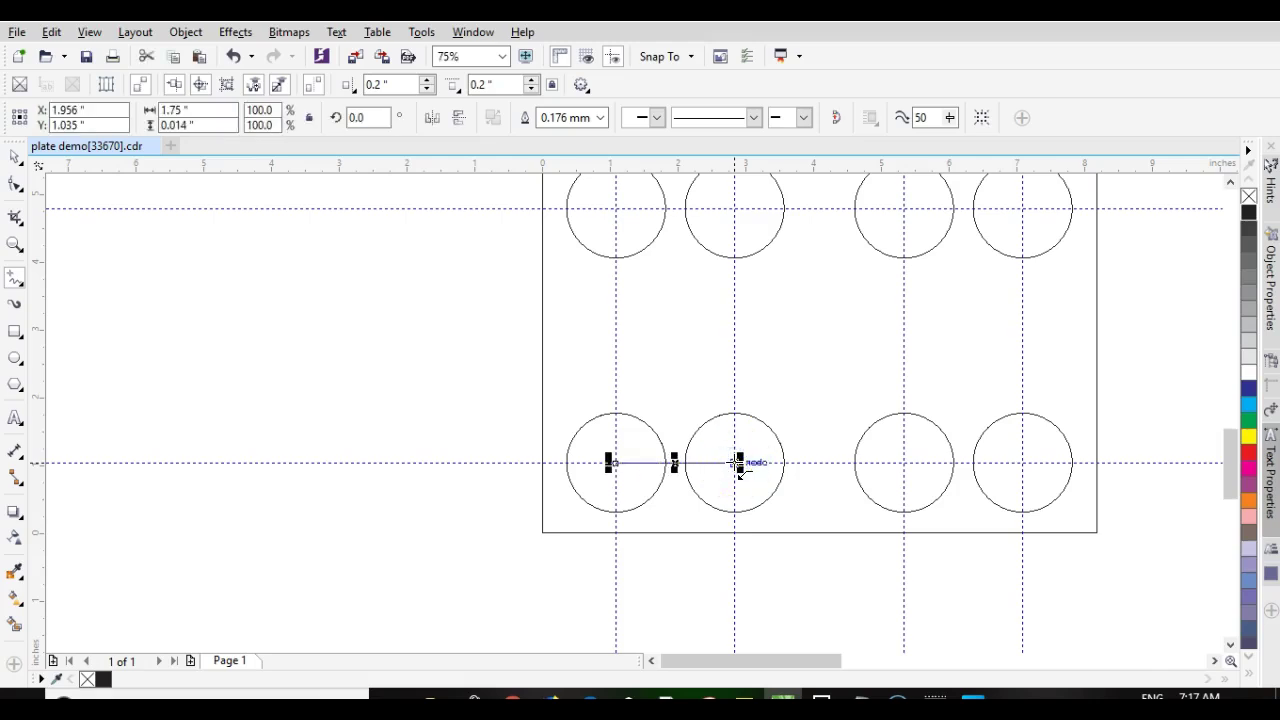
Delete the measuring line and measure the centre spacing of the third and fourth lower circles with a temporary freehand line.
{"action": "key", "text": "Delete"}
{"action": "left_click_drag", "start_coordinate": [677, 483], "coordinate": [677, 483]}
{"action": "scroll", "coordinate": [634, 414], "scroll_direction": "down", "scroll_amount": 1}
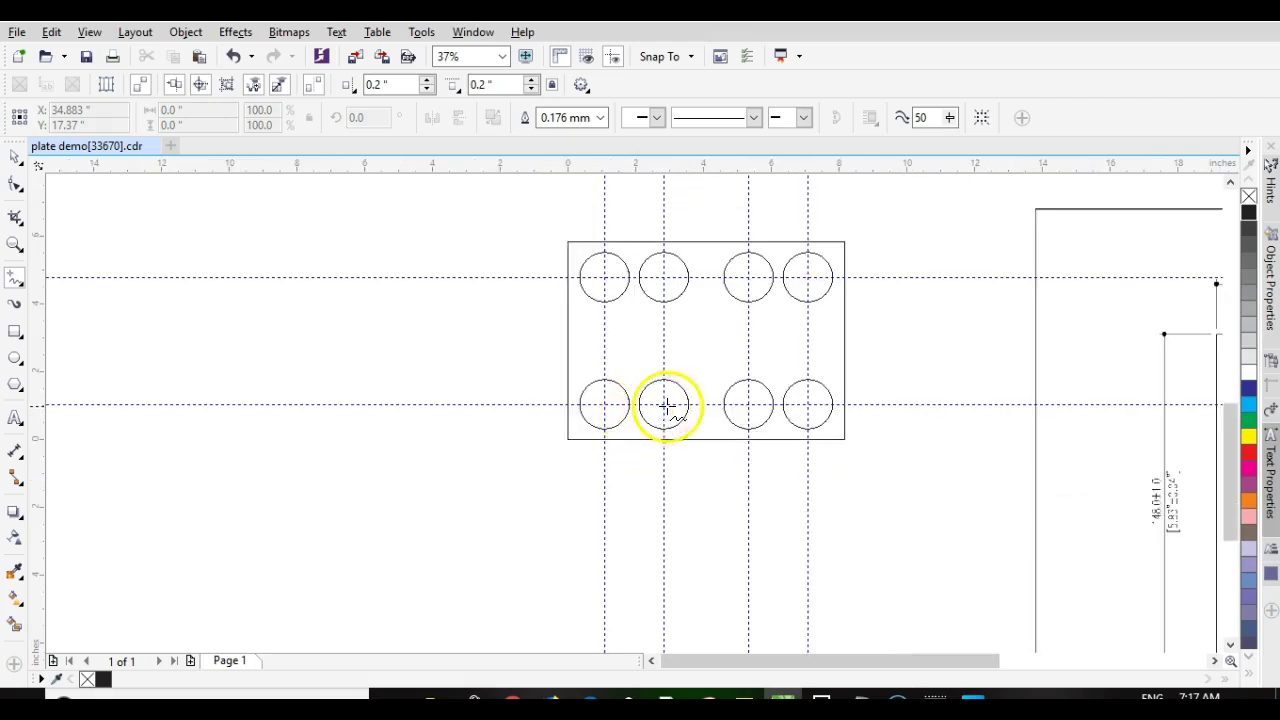
{"action": "scroll", "coordinate": [777, 406], "scroll_direction": "up", "scroll_amount": 2}
{"action": "mouse_move", "coordinate": [627, 414]}
{"action": "left_mouse_down"}
{"action": "mouse_move", "coordinate": [510, 418]}
{"action": "mouse_move", "coordinate": [680, 431]}
{"action": "mouse_move", "coordinate": [749, 416]}
{"action": "left_mouse_up"}
{"action": "left_click", "coordinate": [510, 418]}
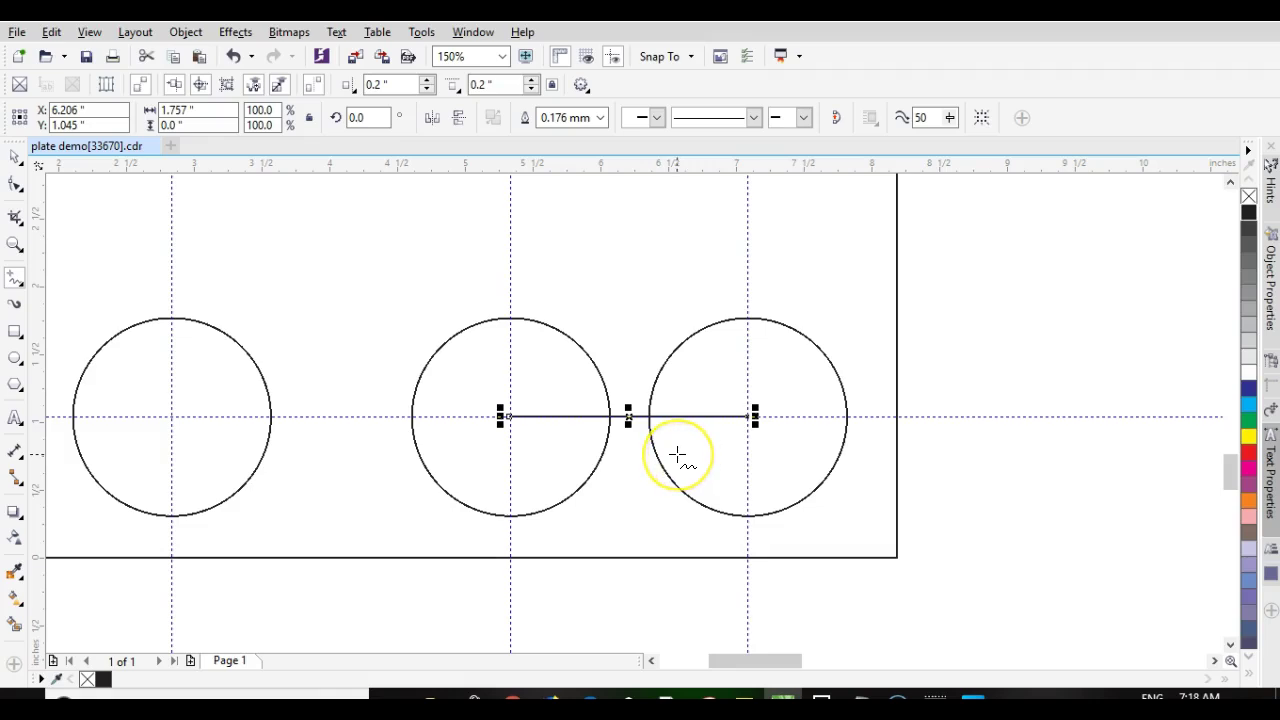
{"action": "left_click", "coordinate": [677, 456]}
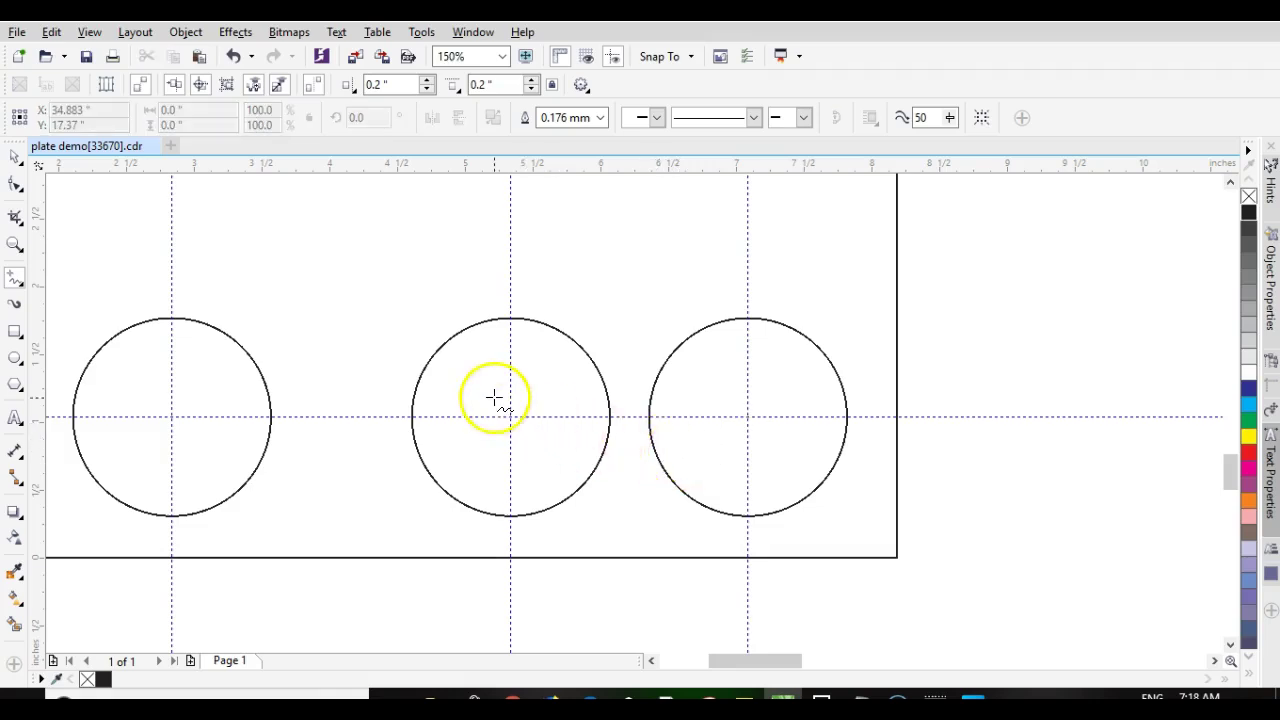
{"action": "scroll", "coordinate": [494, 397], "scroll_direction": "down", "scroll_amount": 4}
{"action": "scroll", "coordinate": [636, 414], "scroll_direction": "down", "scroll_amount": 2}
{"action": "scroll", "coordinate": [618, 392], "scroll_direction": "up", "scroll_amount": 2}
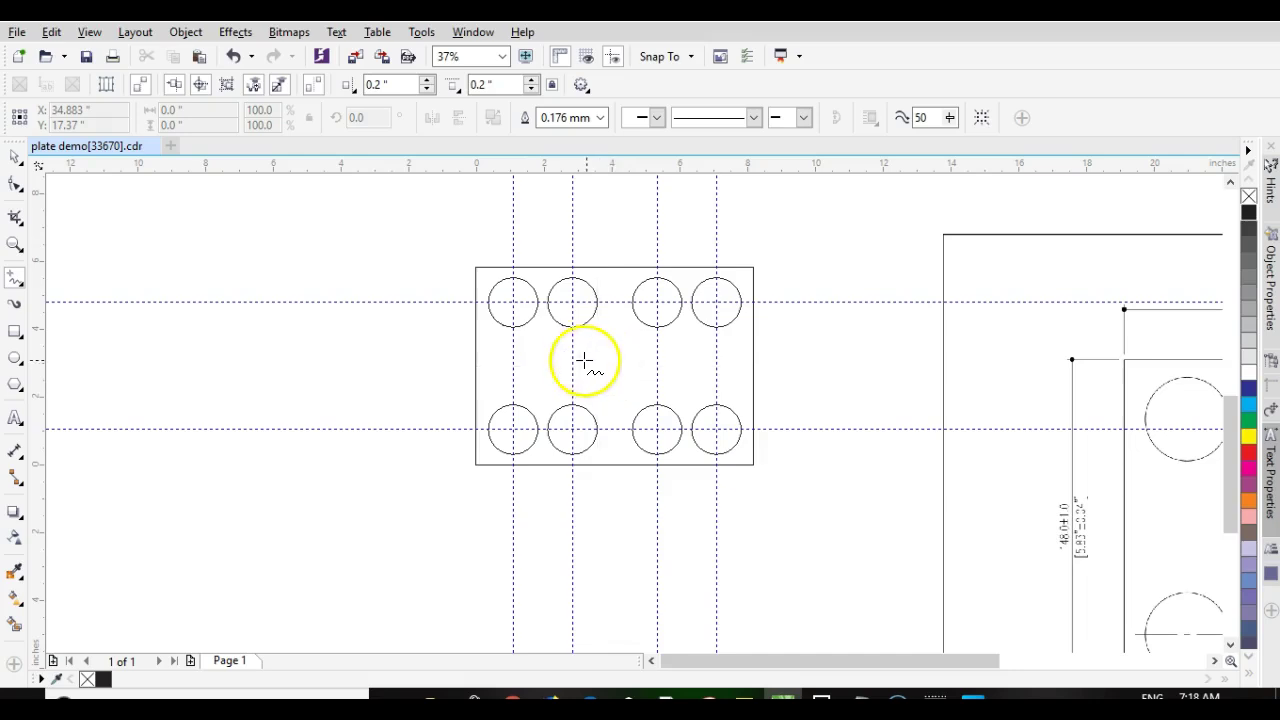
Select the plate's outer rectangle and lock its width-to-height ratio.
{"action": "left_click", "coordinate": [15, 160]}
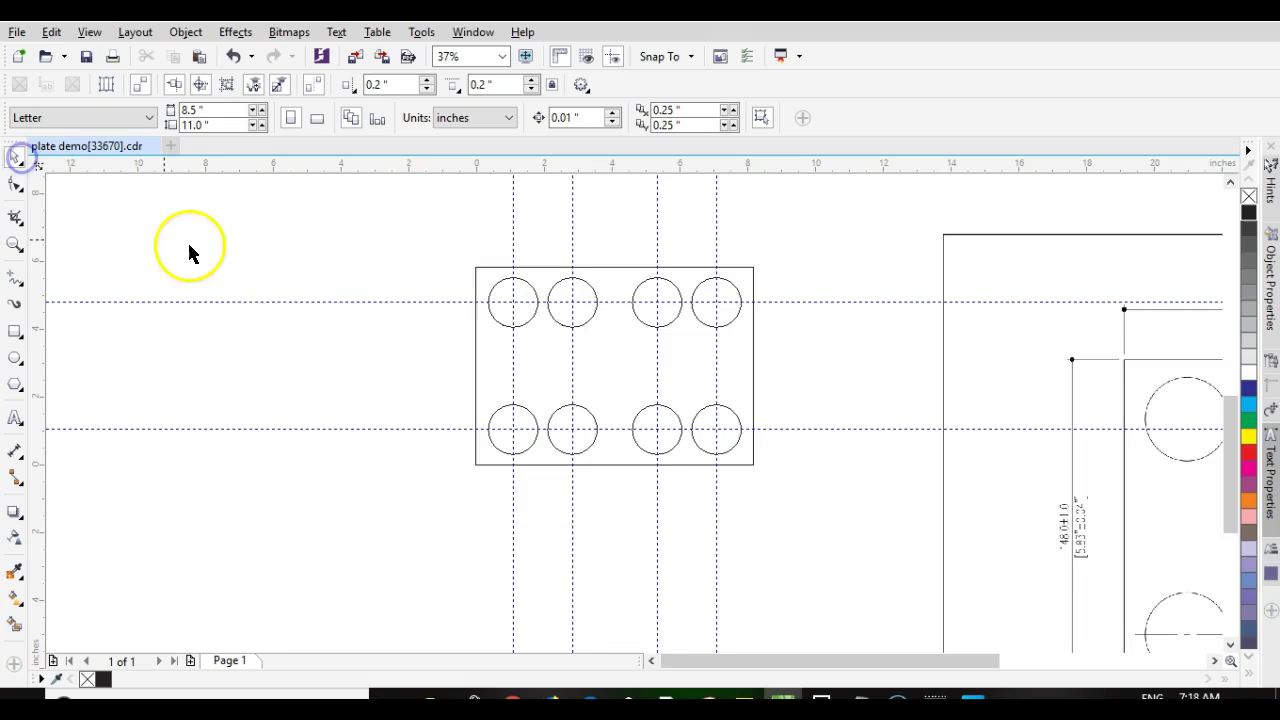
{"action": "left_click", "coordinate": [476, 288]}
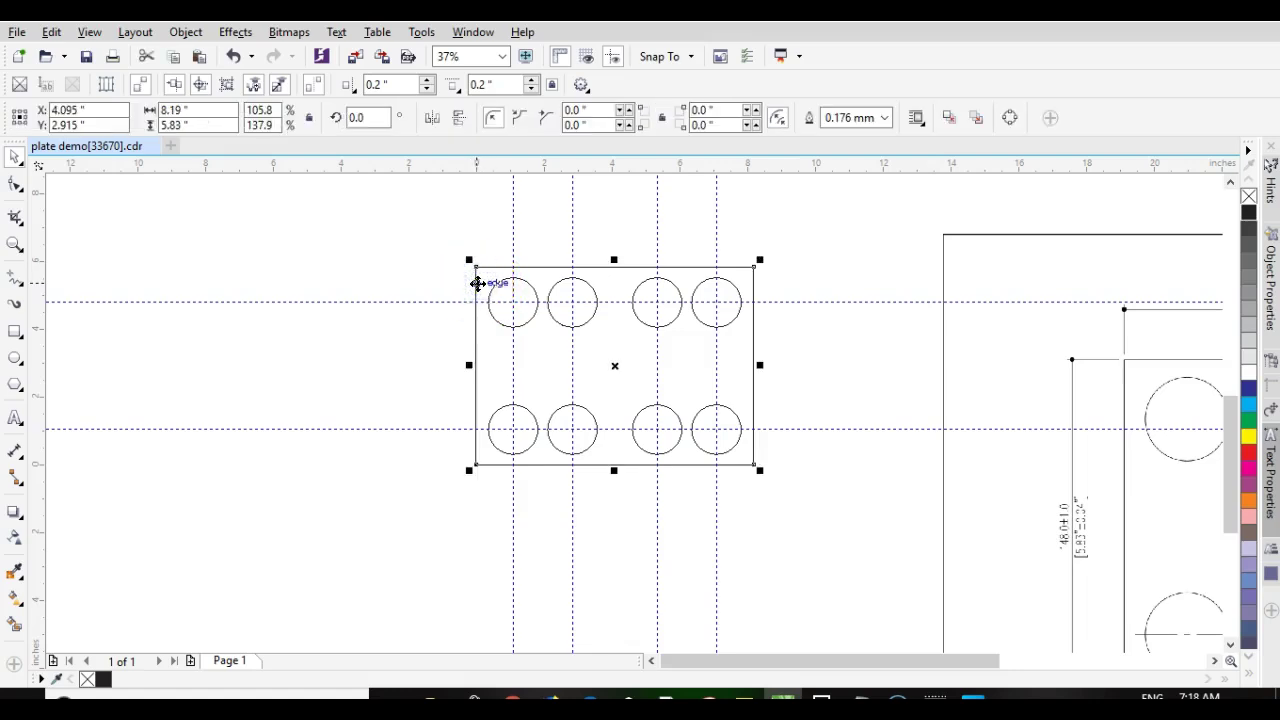
{"action": "left_click", "coordinate": [183, 125]}
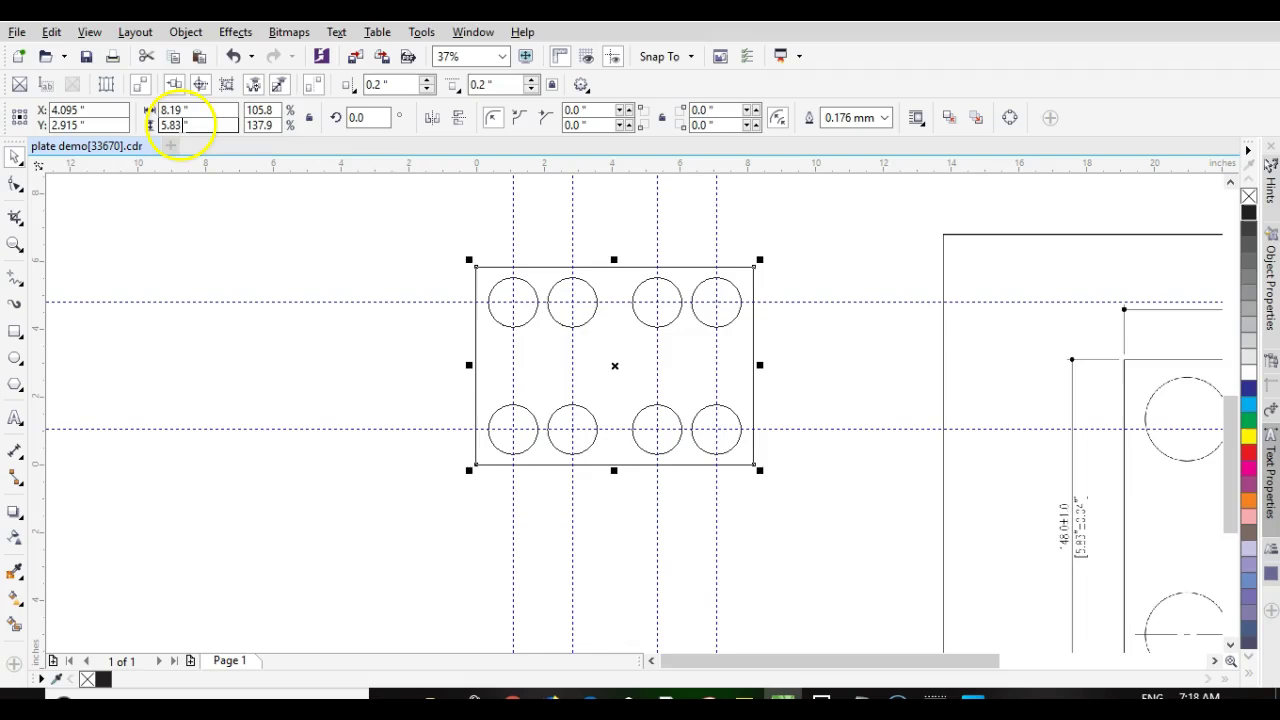
{"action": "left_click", "coordinate": [310, 120]}
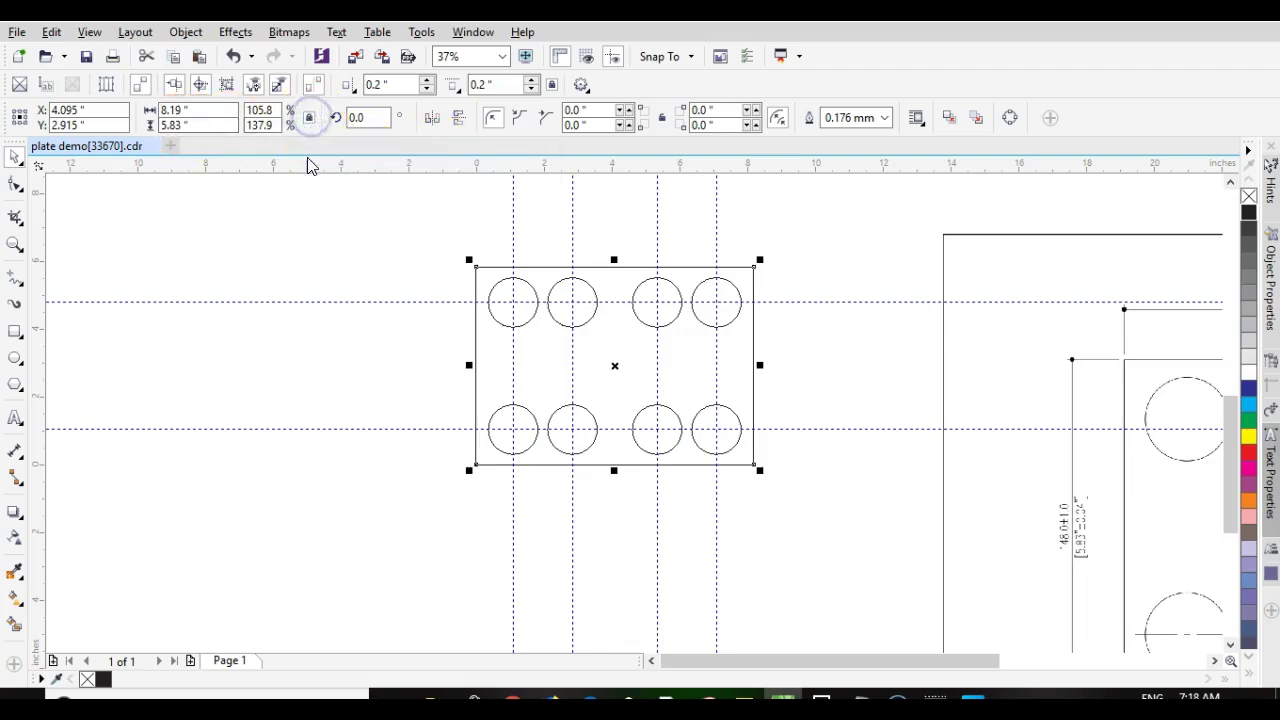
Switch to Calculator and add 0.125 to the plate width of 8.19.
{"action": "left_click", "coordinate": [821, 697]}
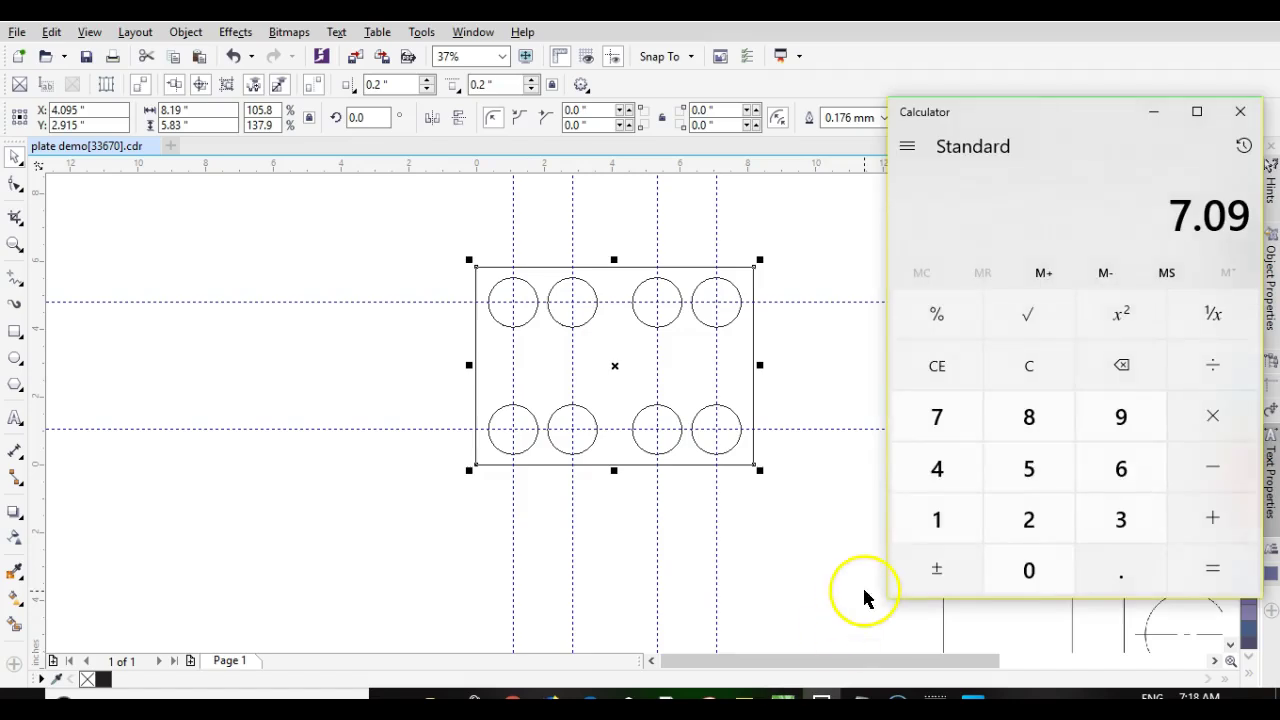
{"action": "left_click", "coordinate": [1044, 420]}
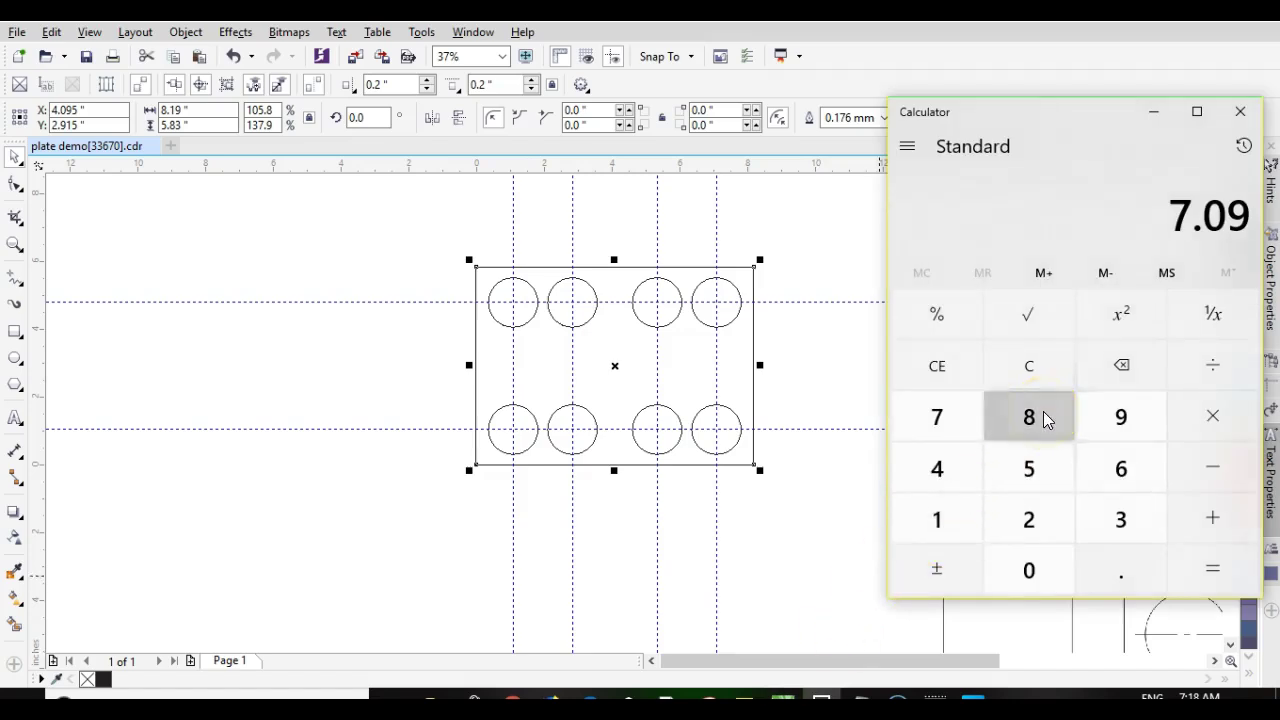
{"action": "left_click", "coordinate": [1120, 571]}
{"action": "left_click", "coordinate": [965, 530]}
{"action": "left_click", "coordinate": [1120, 425]}
{"action": "left_click", "coordinate": [1213, 517]}
{"action": "left_click", "coordinate": [1118, 577]}
{"action": "left_click", "coordinate": [951, 523]}
{"action": "left_click", "coordinate": [1017, 523]}
{"action": "left_click", "coordinate": [1024, 476]}
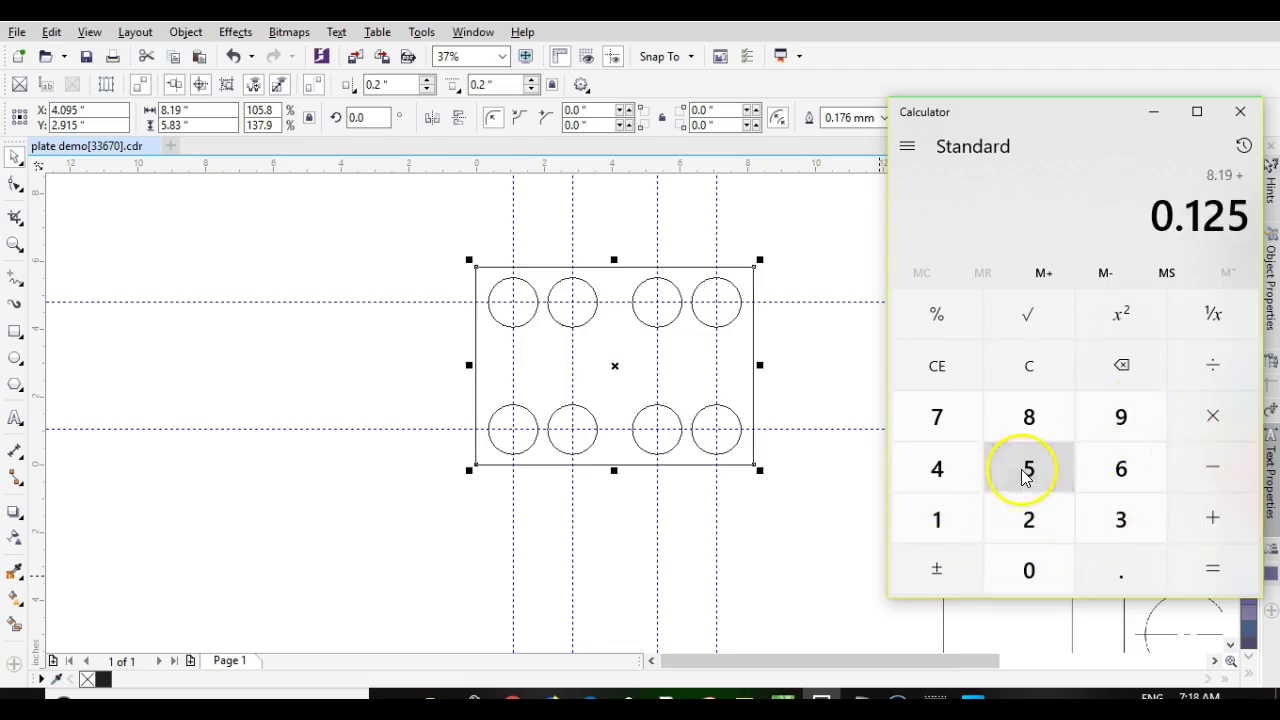
{"action": "left_click", "coordinate": [1212, 570]}
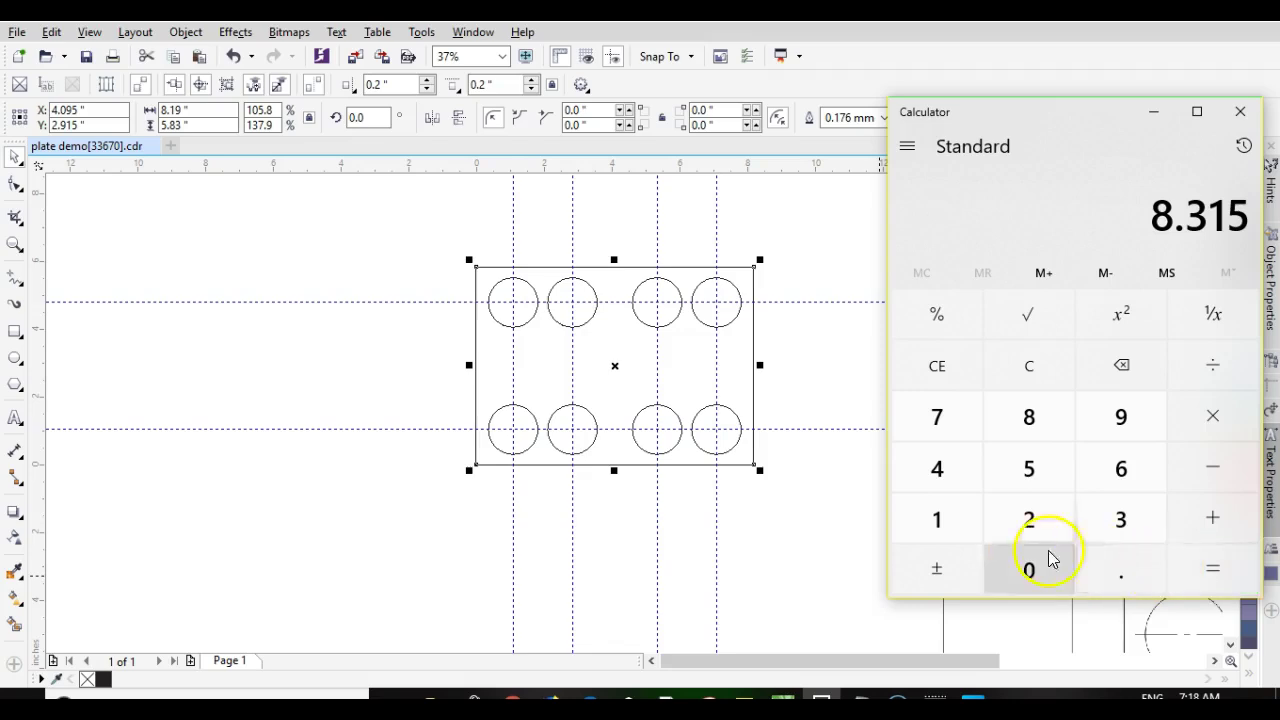
Return to CorelDRAW and set the plate rectangle's width to 8.315 inches with the proportions locked.
{"action": "left_click", "coordinate": [172, 110]}
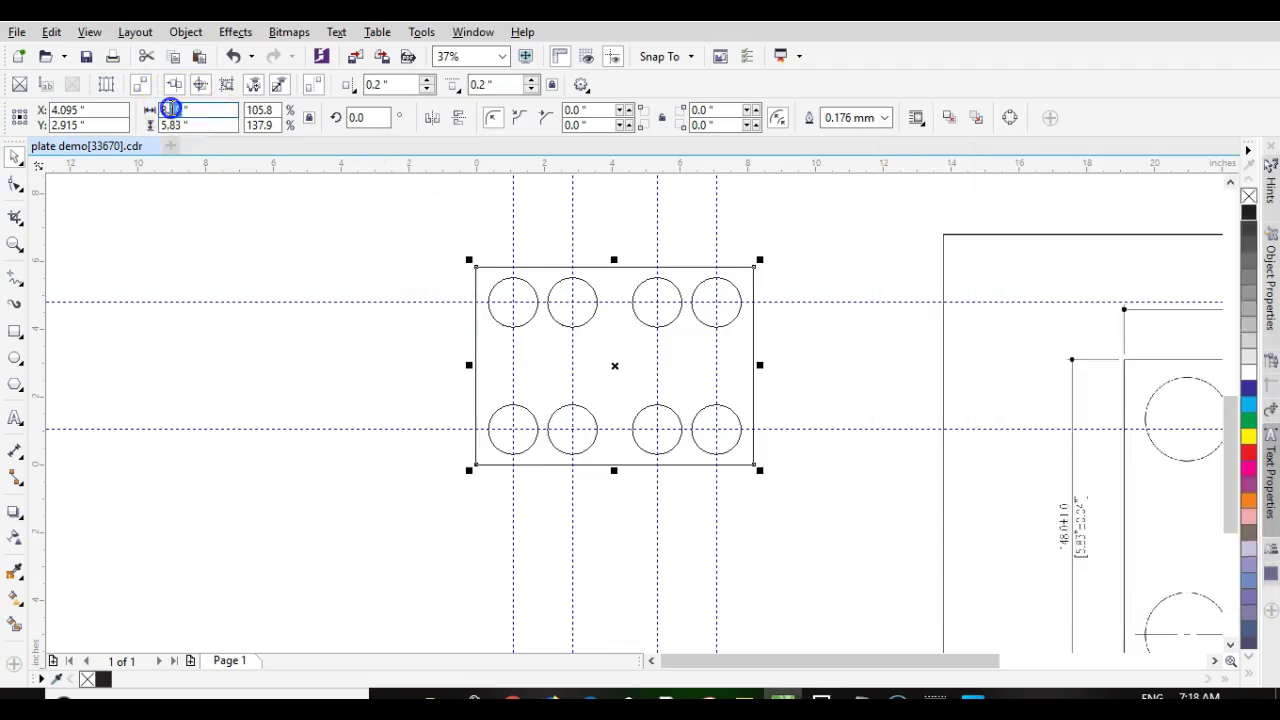
{"action": "left_click_drag", "start_coordinate": [167, 110], "coordinate": [192, 119]}
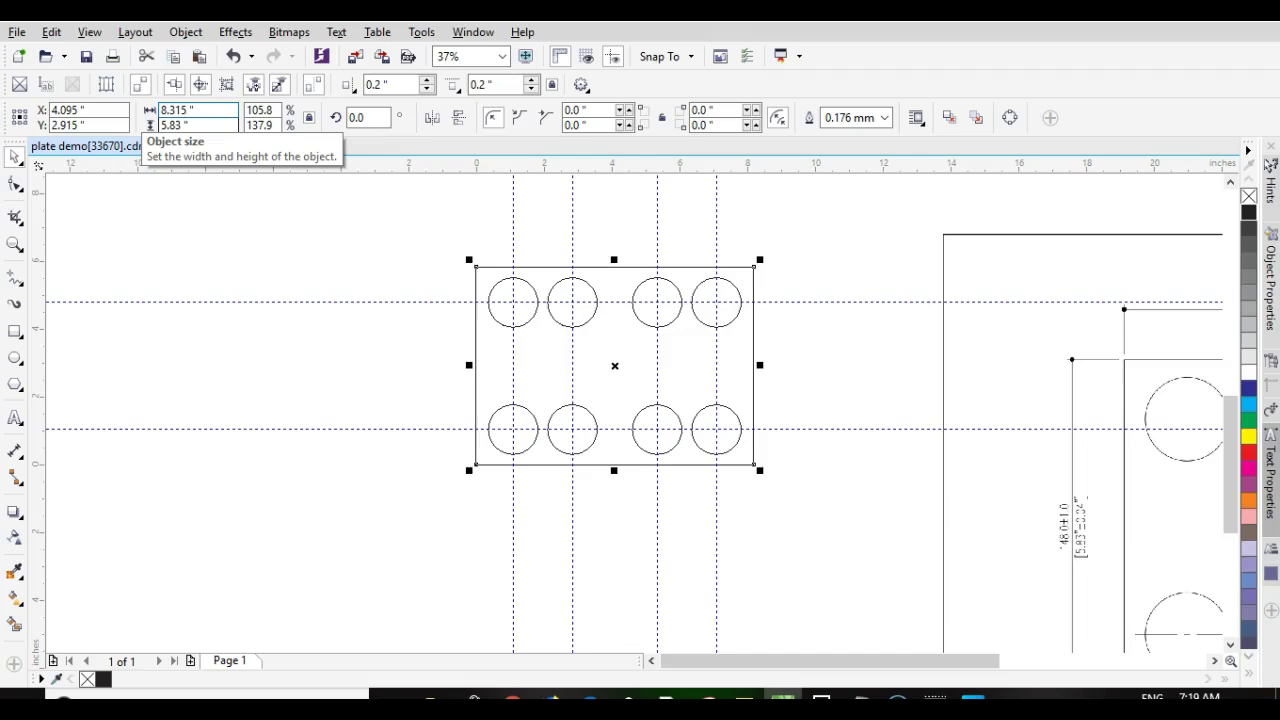
{"action": "key", "text": "Return"}
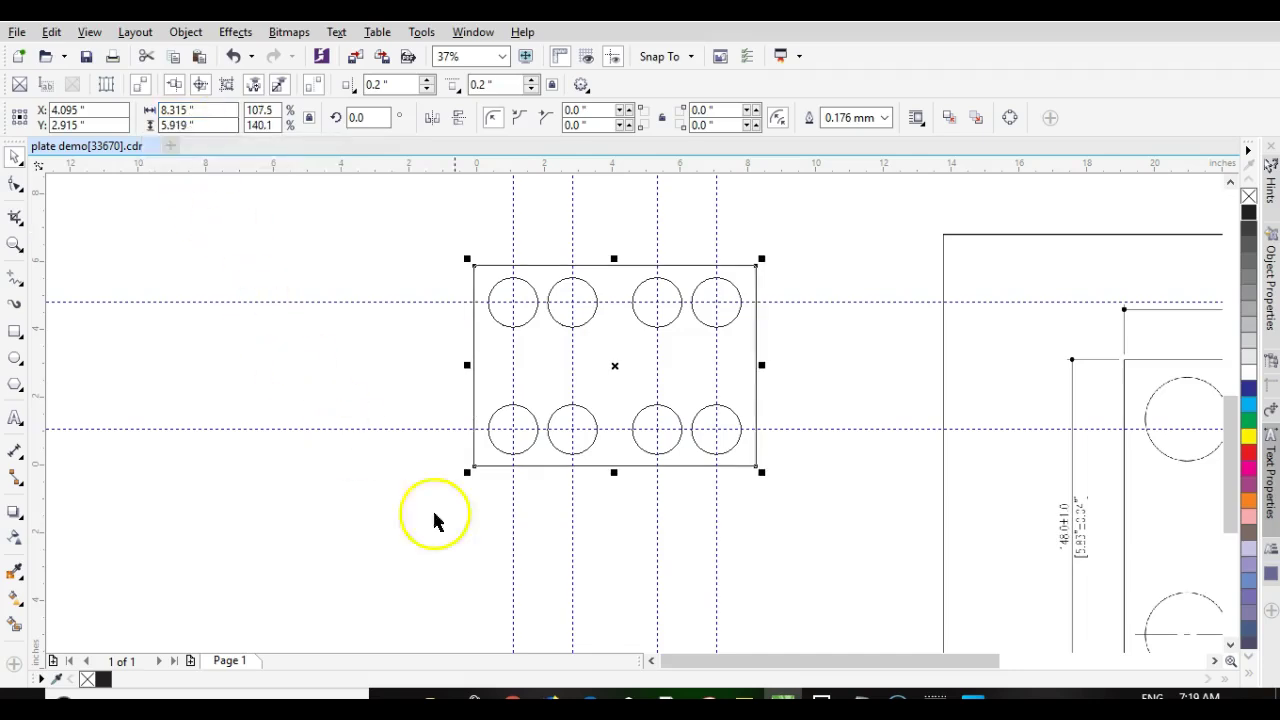
Switch to Calculator, clear the previous result and add 0.125 to the original plate height of 5.83.
{"action": "left_click", "coordinate": [820, 698]}
{"action": "left_click", "coordinate": [1034, 368]}
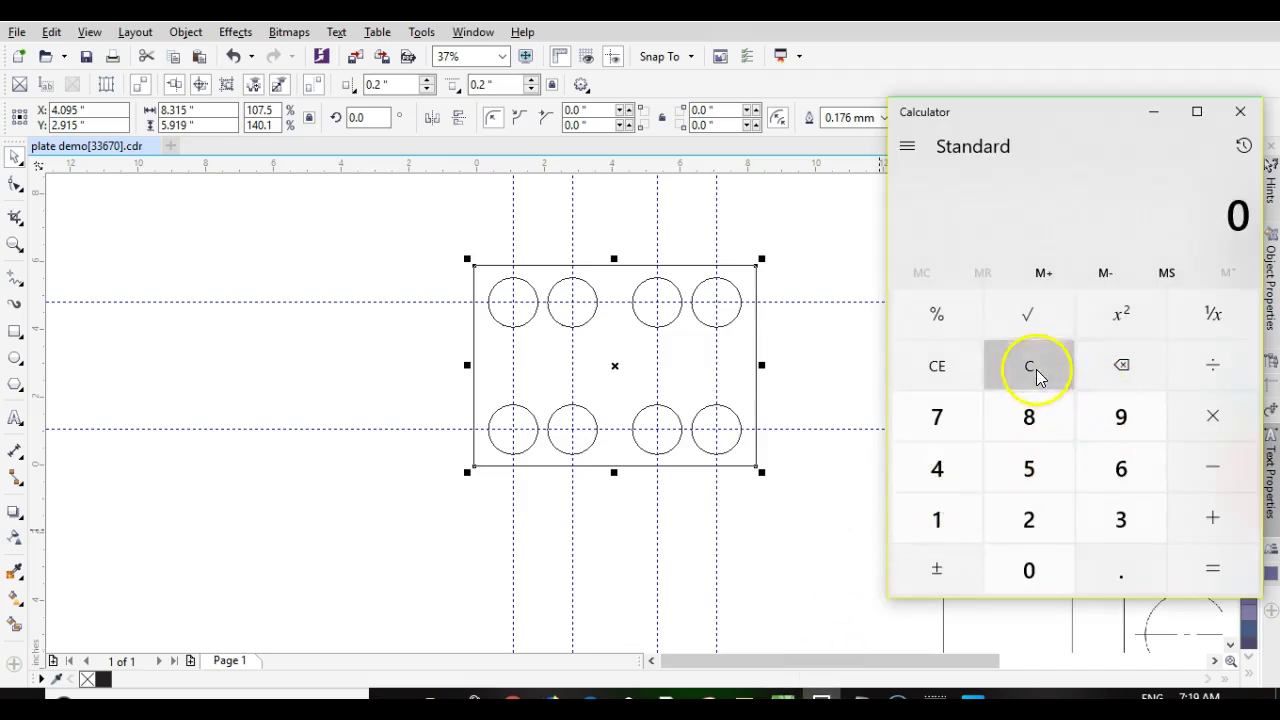
{"action": "left_click", "coordinate": [993, 470]}
{"action": "left_click", "coordinate": [1118, 568]}
{"action": "left_click", "coordinate": [1045, 440]}
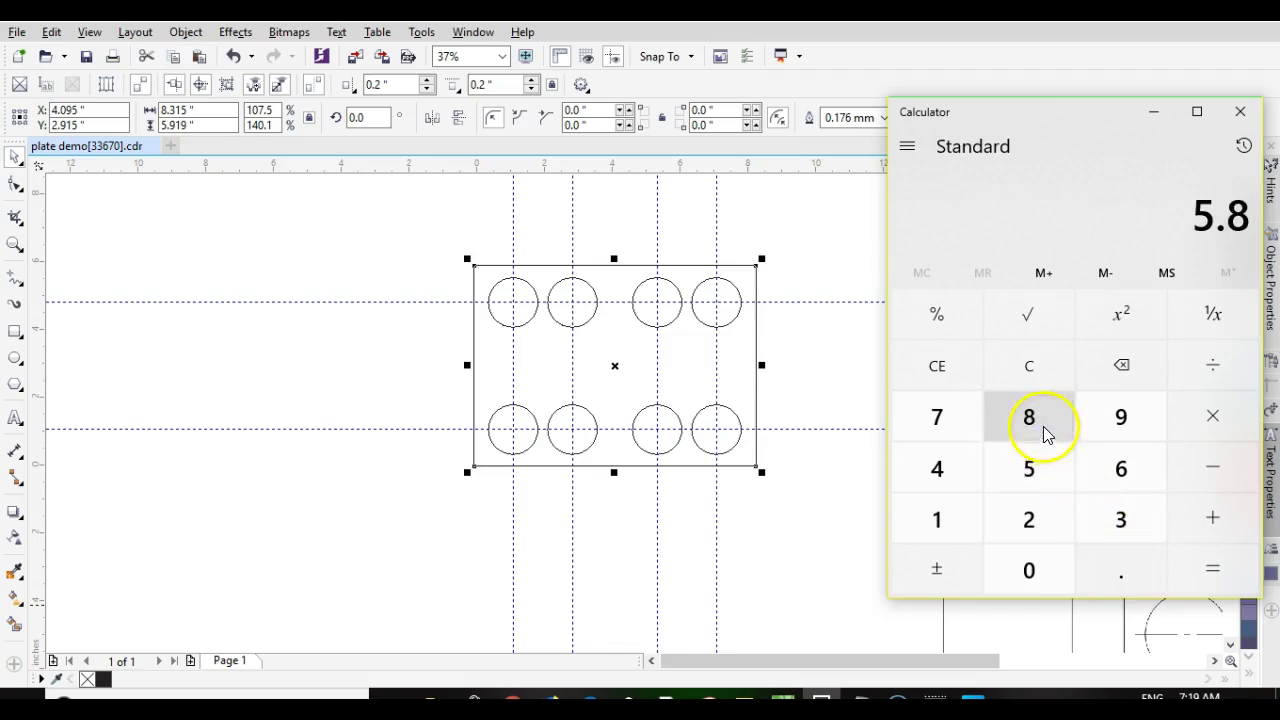
{"action": "left_click", "coordinate": [1143, 520]}
{"action": "left_click", "coordinate": [1212, 518]}
{"action": "left_click", "coordinate": [1118, 570]}
{"action": "left_click", "coordinate": [970, 527]}
{"action": "left_click", "coordinate": [1000, 530]}
{"action": "left_click", "coordinate": [1035, 470]}
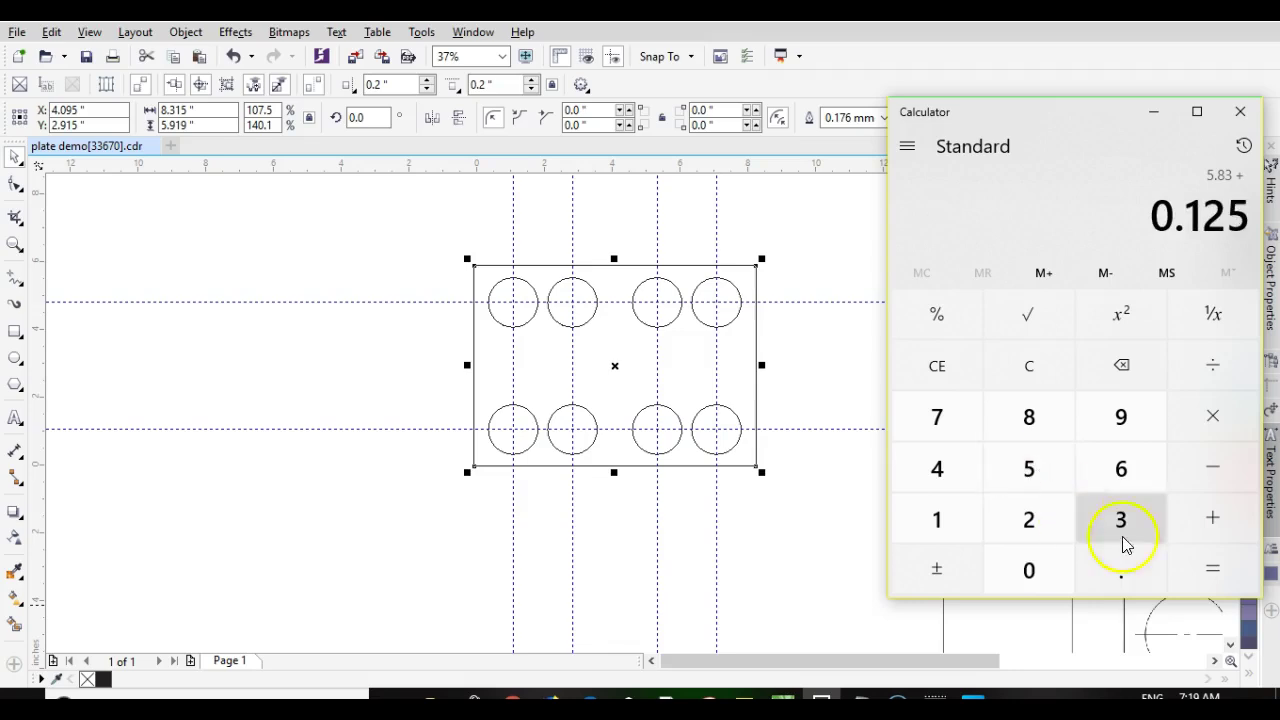
{"action": "left_click", "coordinate": [1203, 568]}
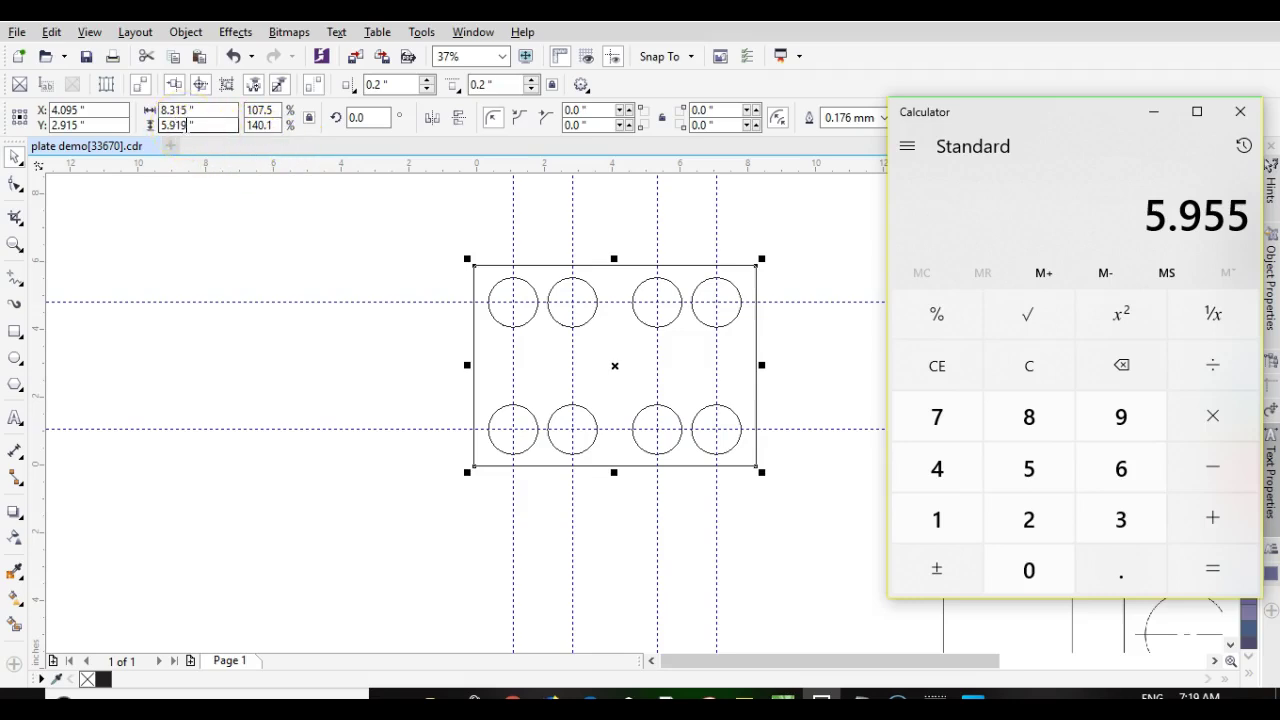
Back in CorelDRAW, unlock the plate rectangle's proportions and set its height to 5.955 inches.
{"action": "left_click", "coordinate": [184, 125]}
{"action": "left_click", "coordinate": [309, 118]}
{"action": "left_click_drag", "start_coordinate": [195, 128], "coordinate": [176, 125]}
{"action": "type", "text": "55"}
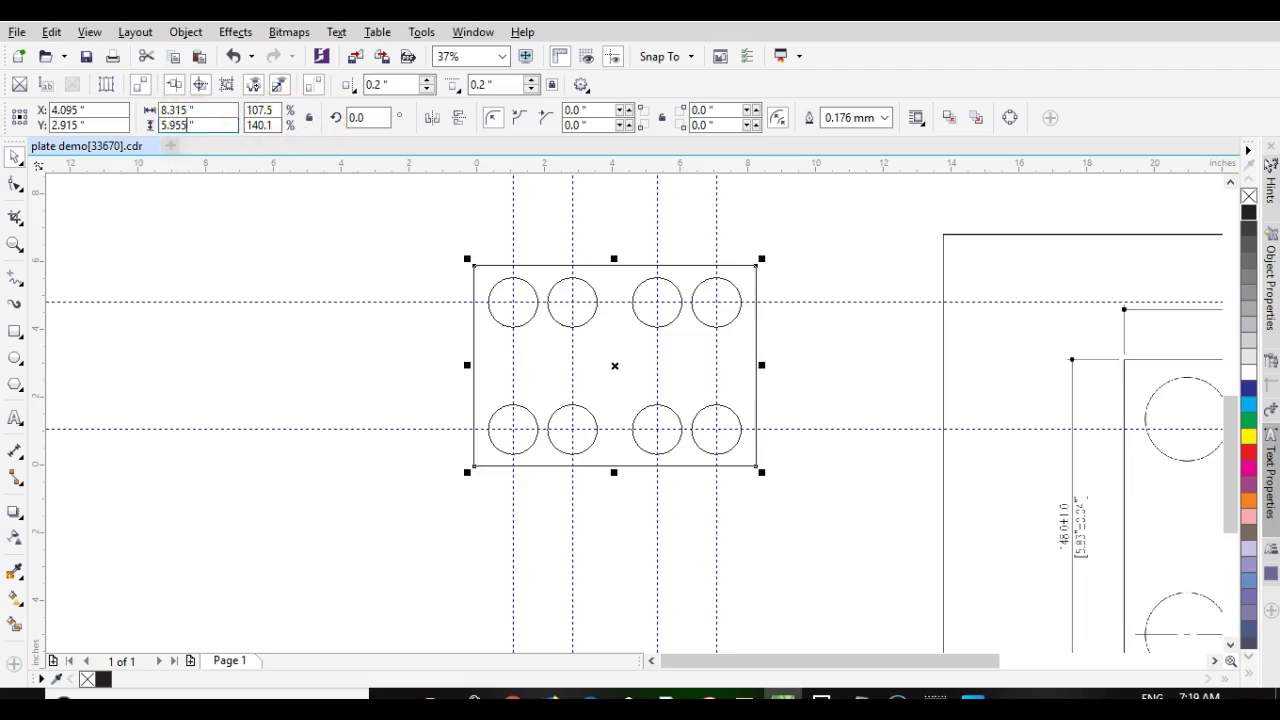
{"action": "key", "text": "Return"}
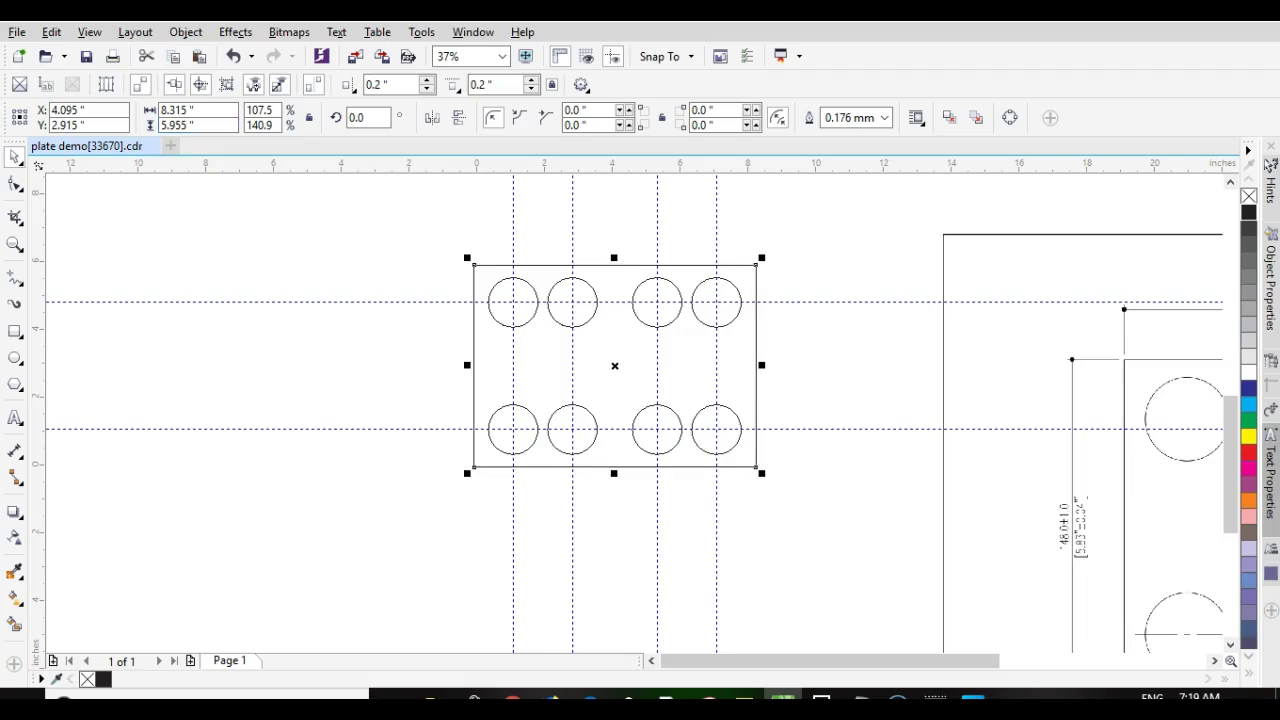
Break apart both combined four-circle objects into individual circles and clear the selection.
{"action": "left_click", "coordinate": [523, 322]}
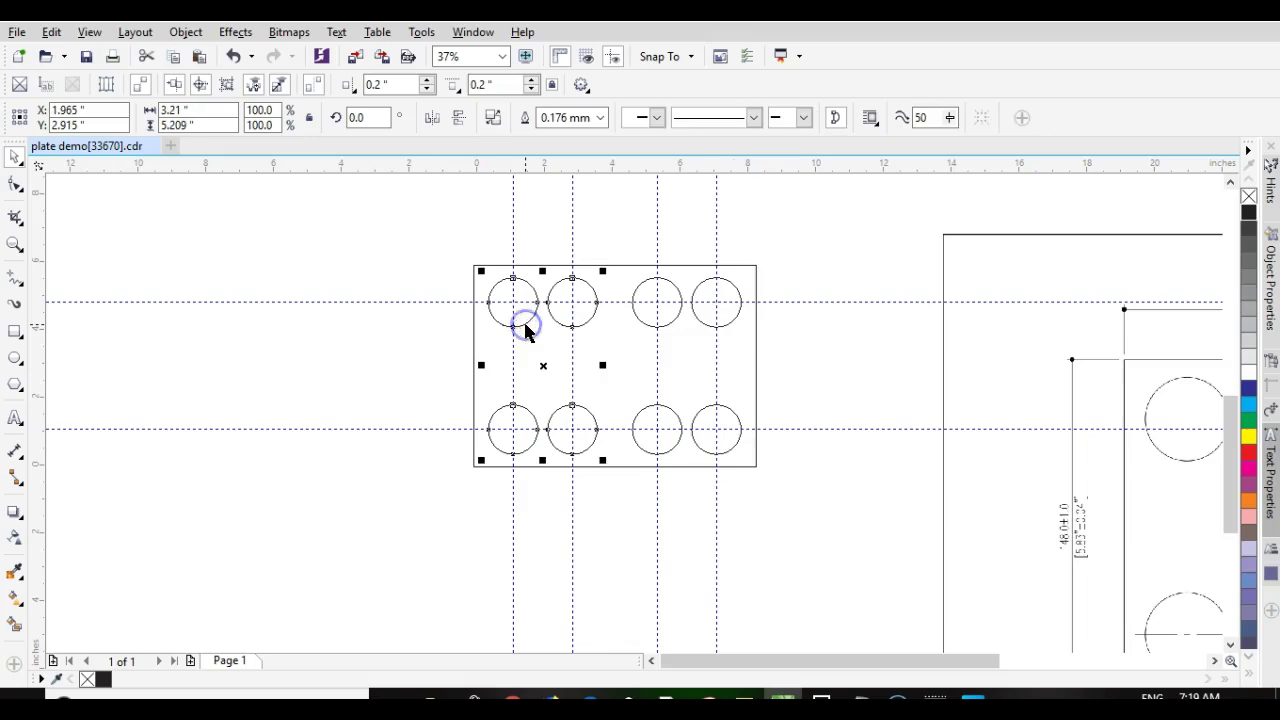
{"action": "left_click", "coordinate": [492, 118]}
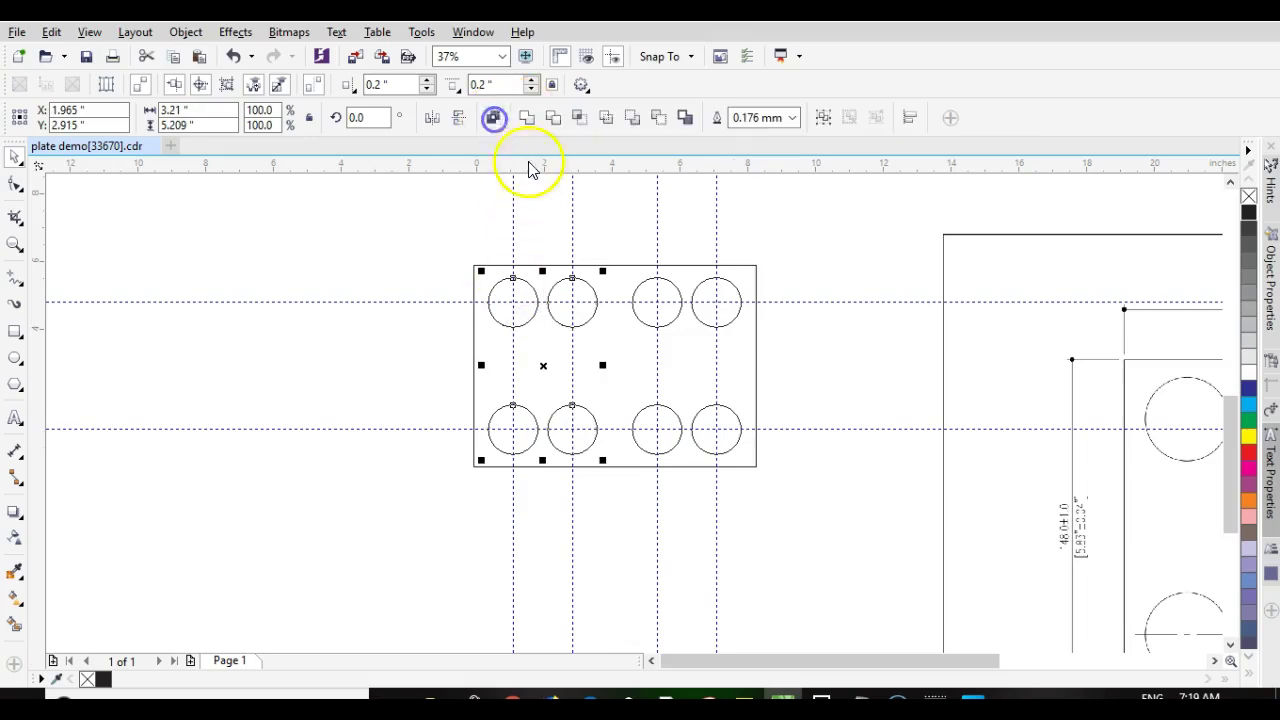
{"action": "left_click", "coordinate": [640, 288]}
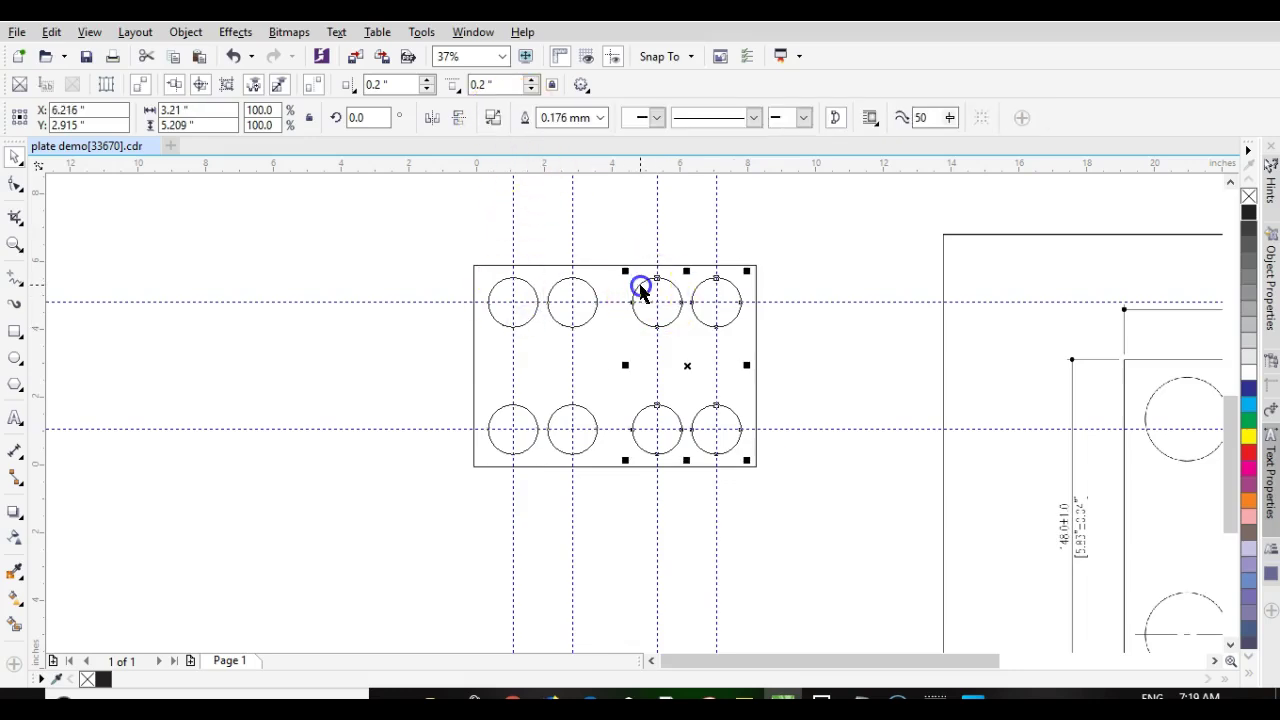
{"action": "left_click", "coordinate": [492, 118]}
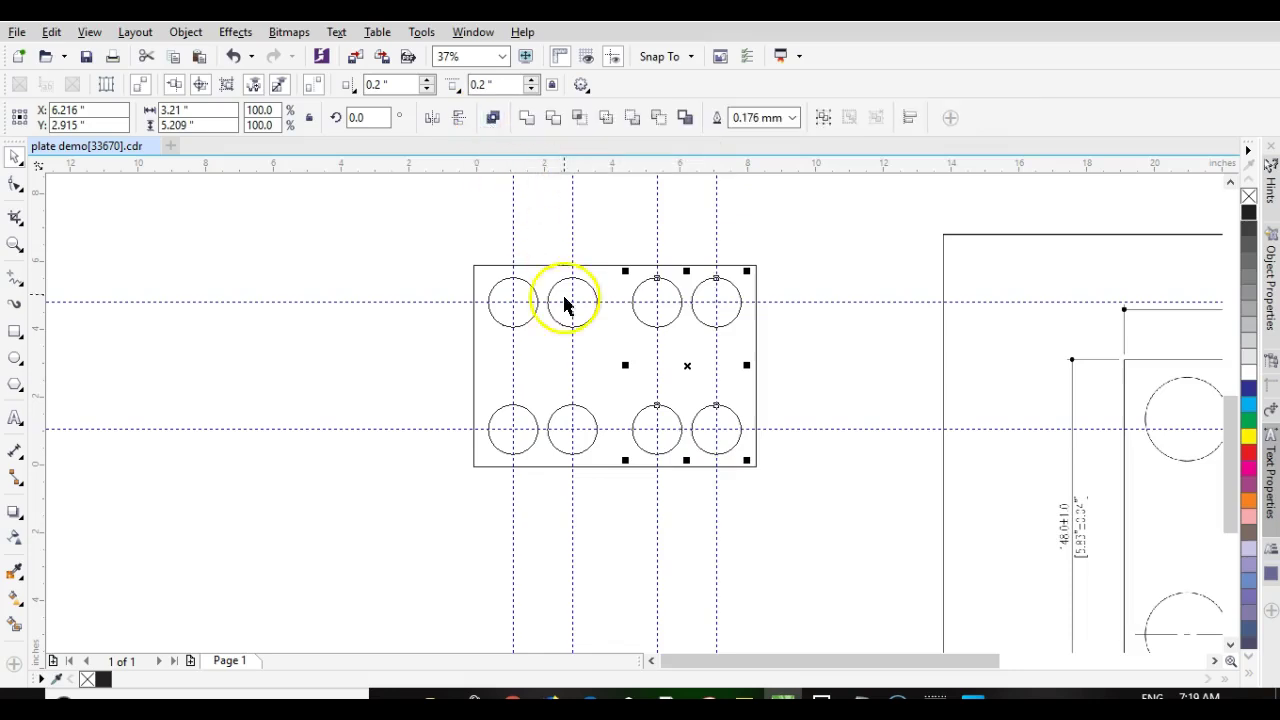
{"action": "left_click", "coordinate": [434, 329]}
Select the plate's upper-left circle, then switch to Calculator and subtract 0.125 from its 1.46-inch diameter.
{"action": "scroll", "coordinate": [632, 415], "scroll_direction": "up", "scroll_amount": 4}
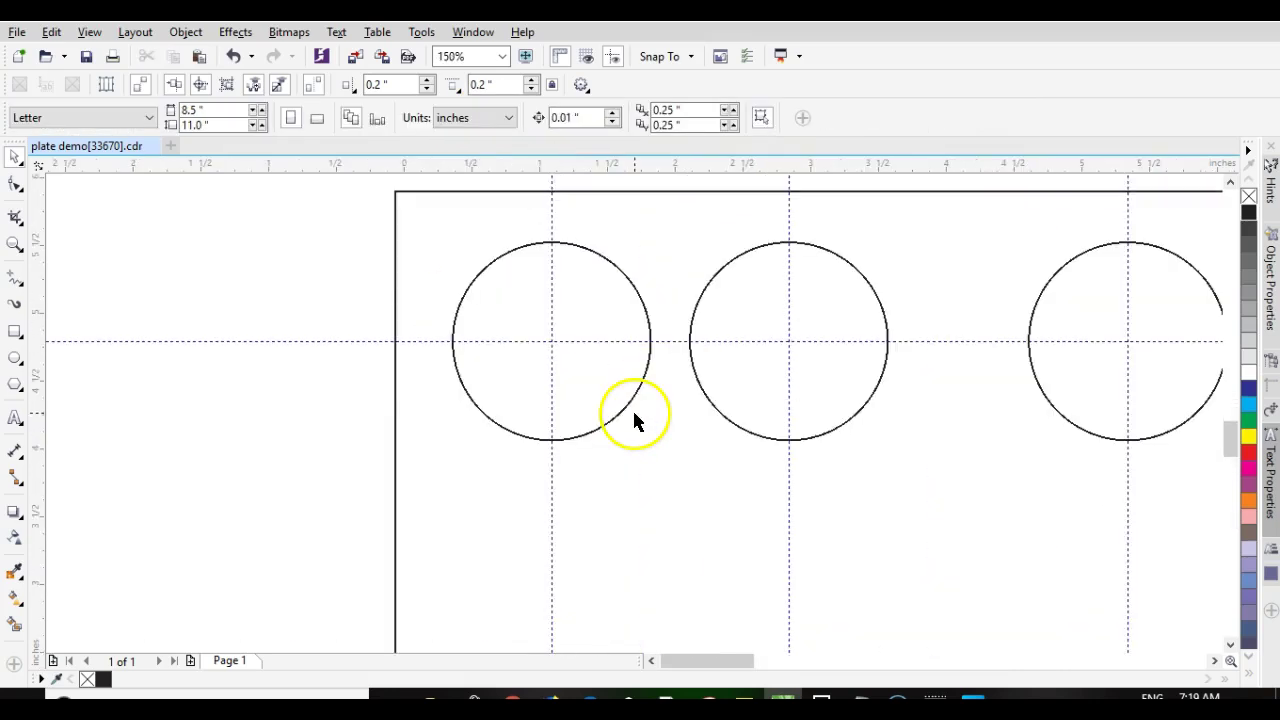
{"action": "left_click", "coordinate": [615, 422]}
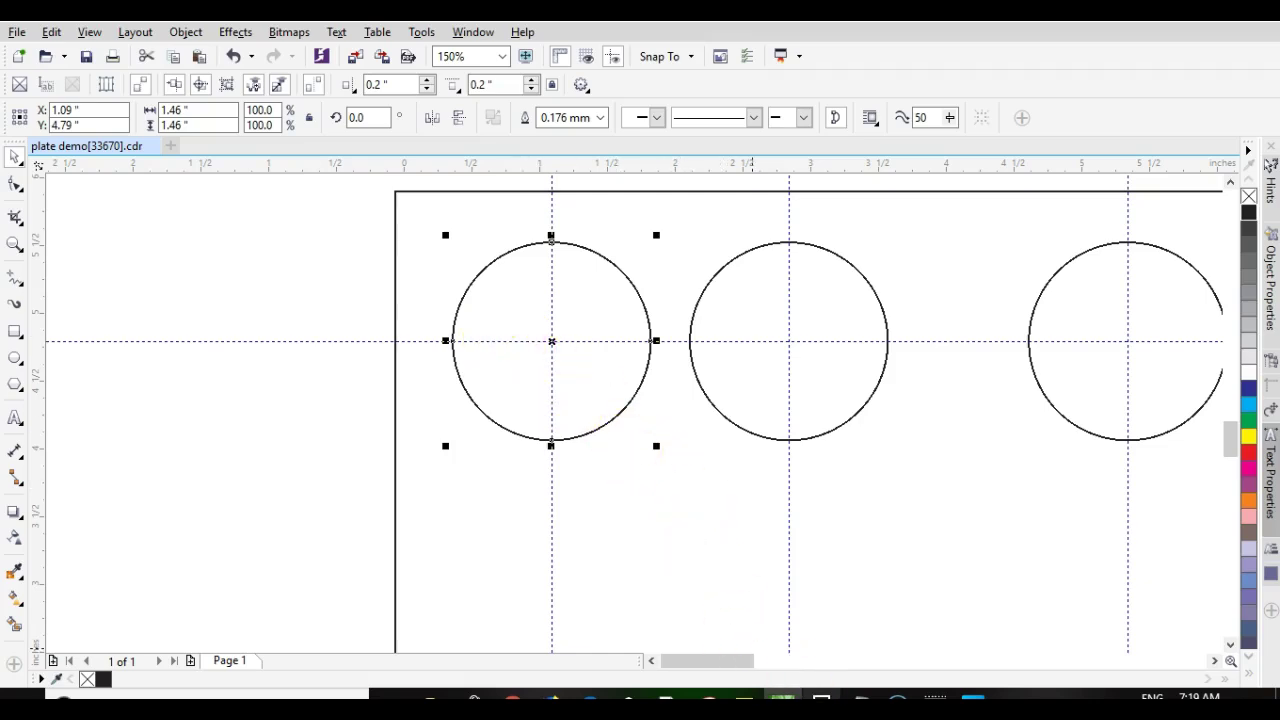
{"action": "left_click", "coordinate": [822, 698]}
{"action": "left_click", "coordinate": [948, 528]}
{"action": "left_click", "coordinate": [1117, 580]}
{"action": "left_click", "coordinate": [940, 468]}
{"action": "left_click", "coordinate": [1100, 470]}
{"action": "left_click", "coordinate": [1211, 466]}
{"action": "left_click", "coordinate": [1125, 578]}
{"action": "left_click", "coordinate": [966, 523]}
{"action": "left_click", "coordinate": [1026, 515]}
{"action": "left_click", "coordinate": [1034, 488]}
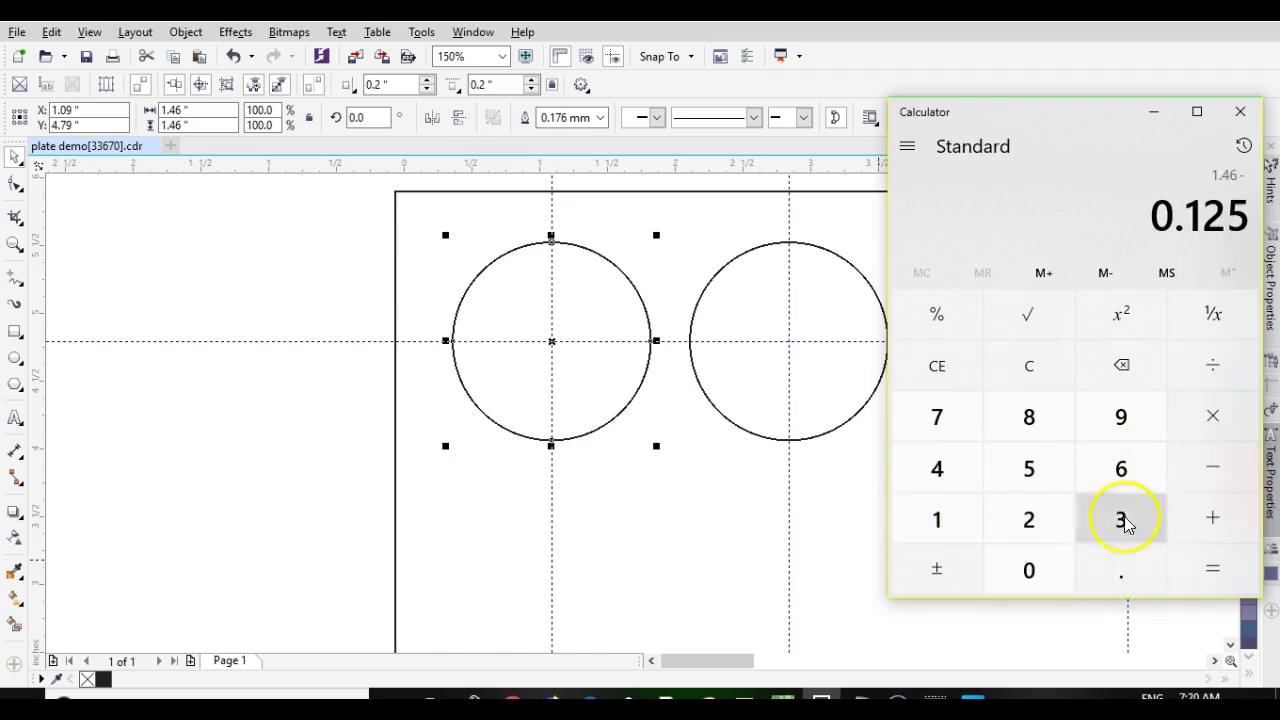
{"action": "left_click", "coordinate": [1211, 580]}
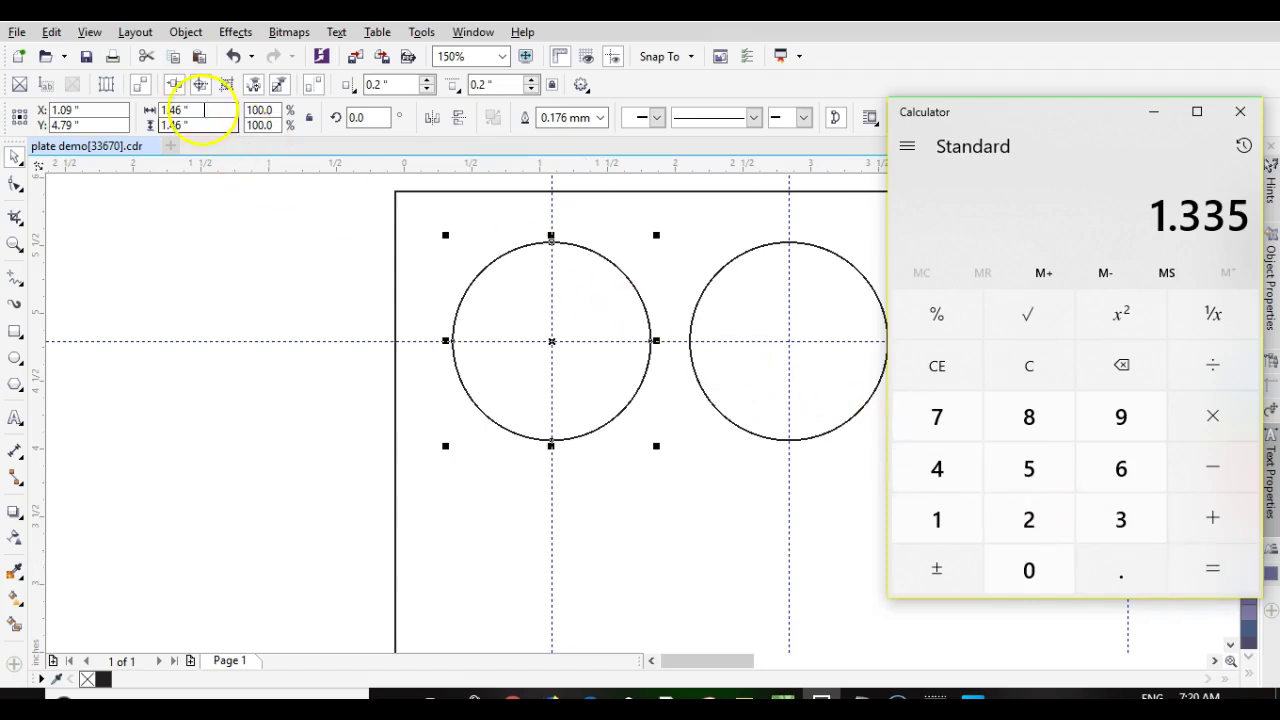
In CorelDRAW, lock the upper-left circle's proportions and set its diameter to 1.335 inches.
{"action": "left_click", "coordinate": [311, 119]}
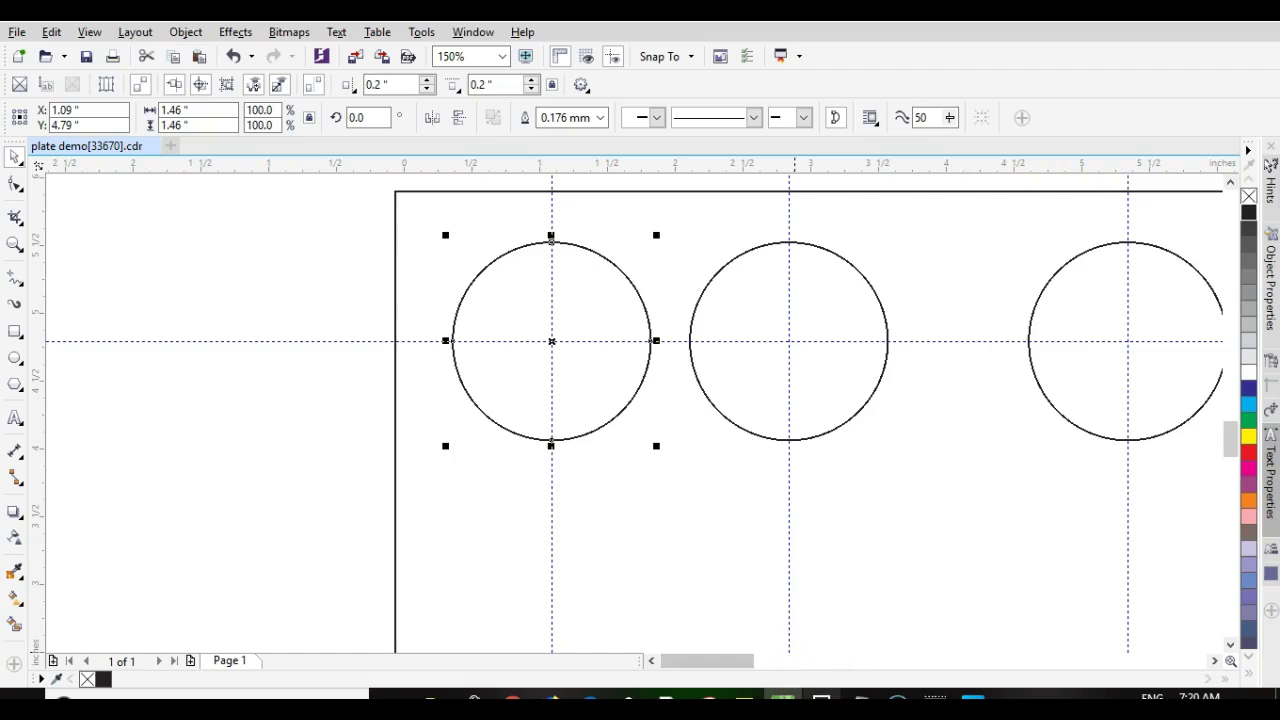
{"action": "left_click", "coordinate": [821, 697]}
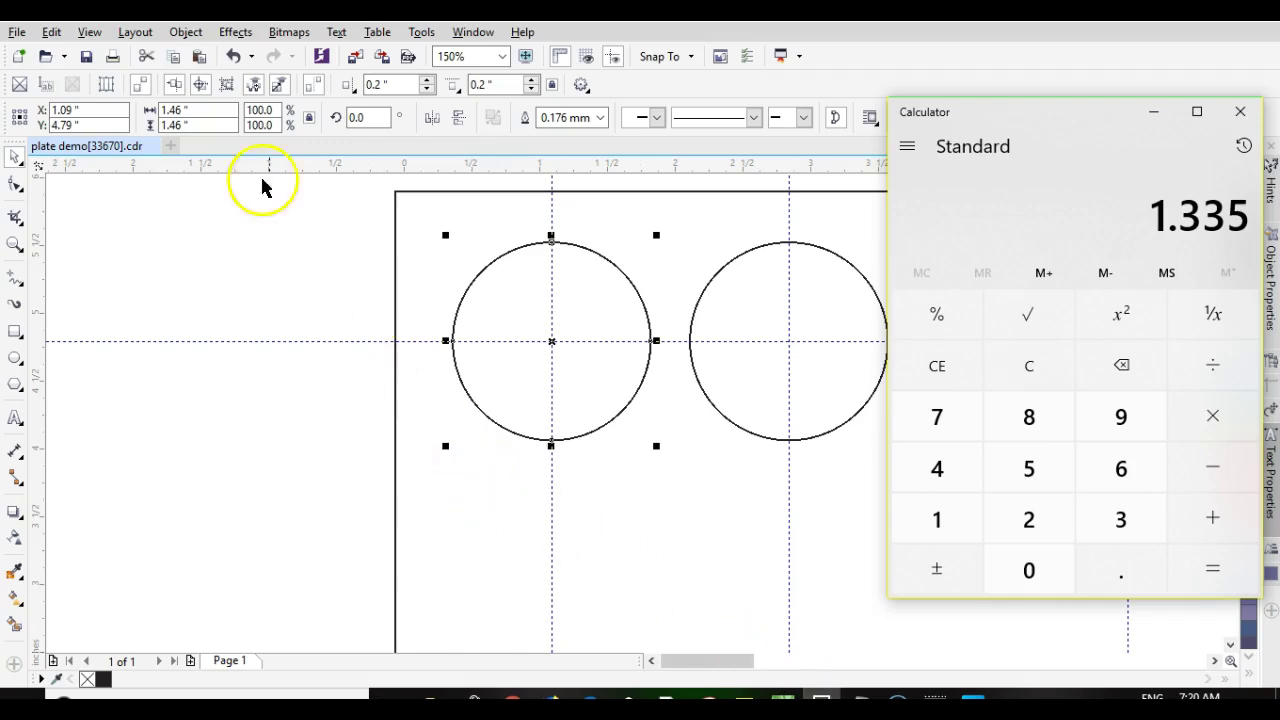
{"action": "left_click", "coordinate": [180, 110]}
{"action": "double_click", "coordinate": [172, 110]}
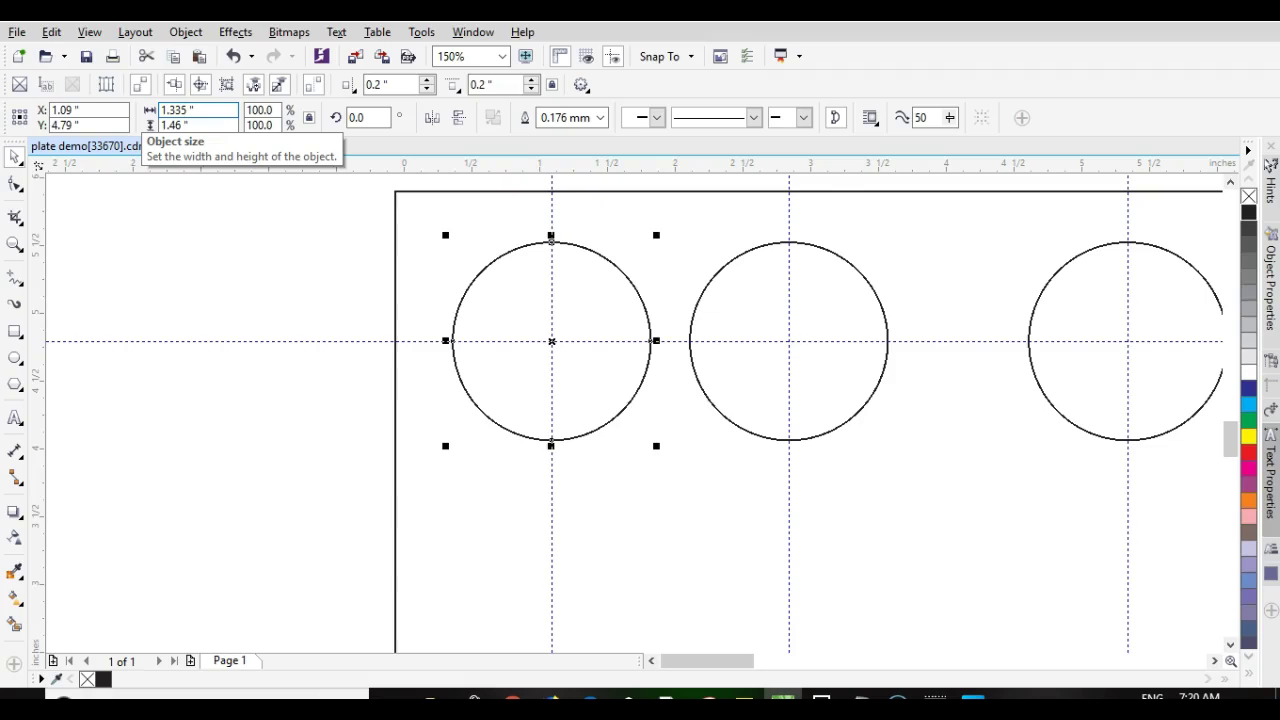
{"action": "type", "text": "1.335"}
{"action": "key", "text": "Return"}
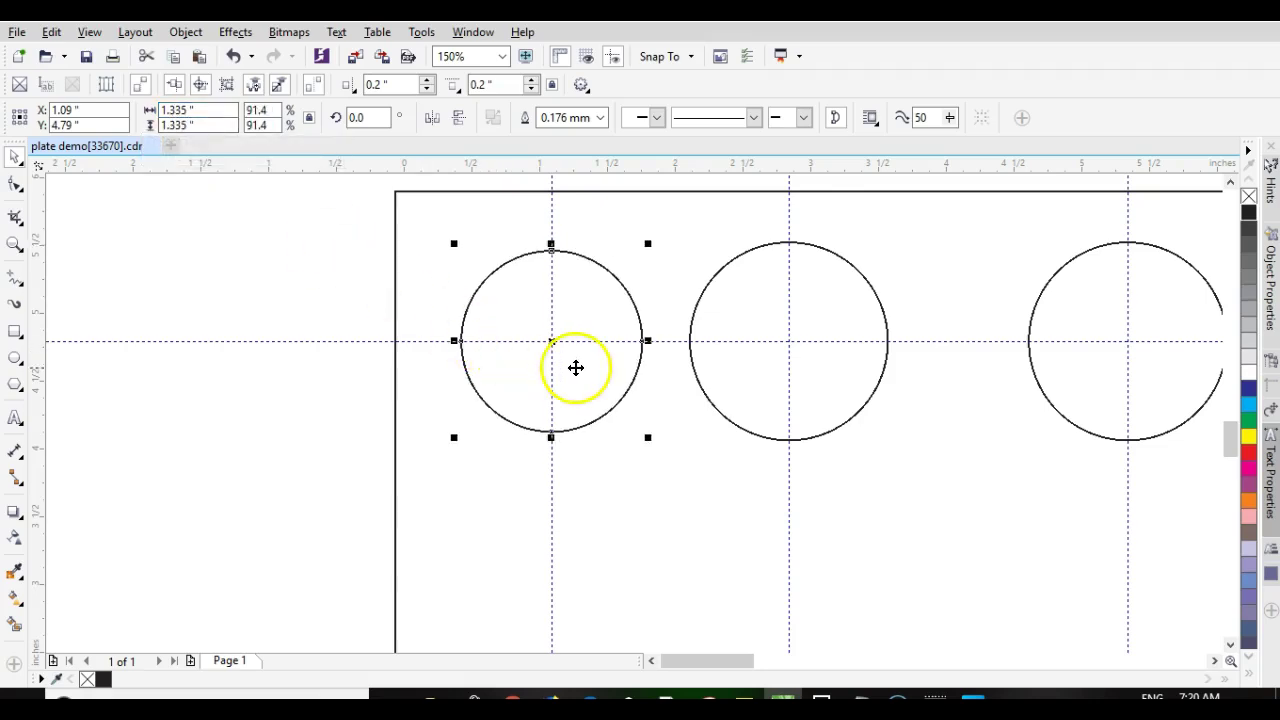
Duplicate the 1.335-inch upper-left circle onto the top row's second guide intersection and delete the larger 1.46-inch circle there.
{"action": "key", "text": "ctrl+d"}
{"action": "left_click_drag", "start_coordinate": [586, 306], "coordinate": [790, 341]}
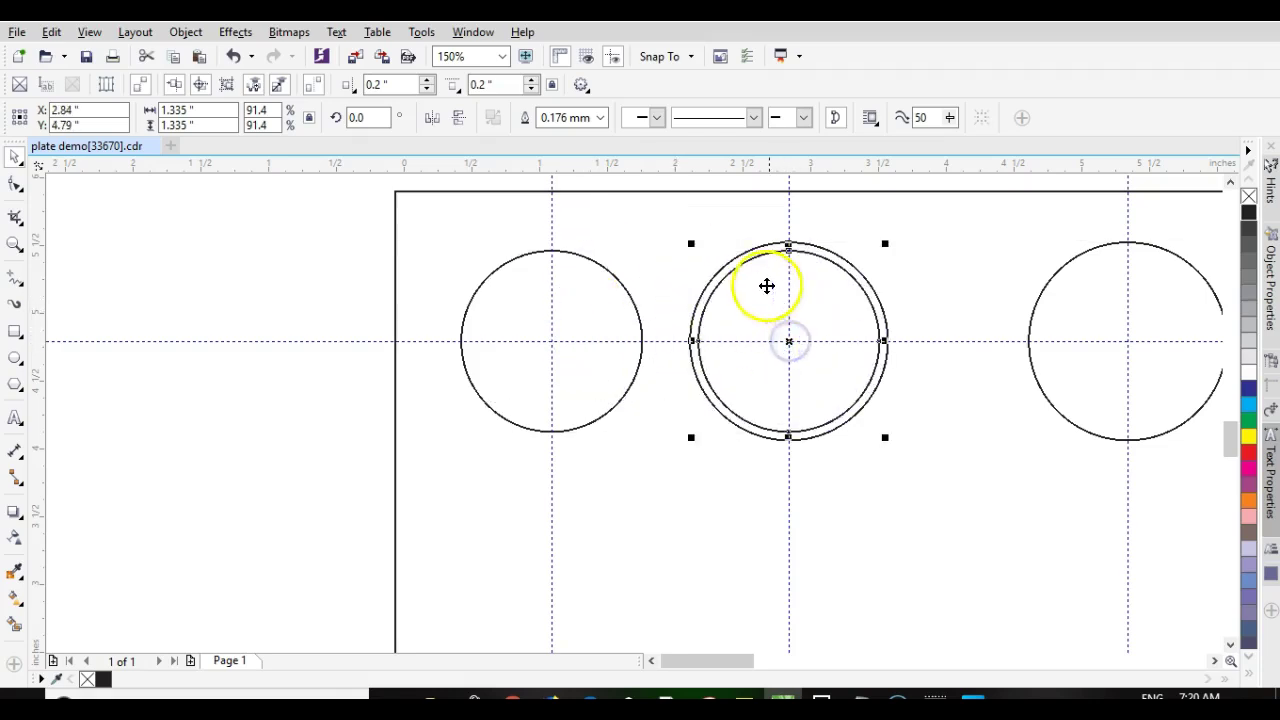
{"action": "left_click", "coordinate": [727, 265]}
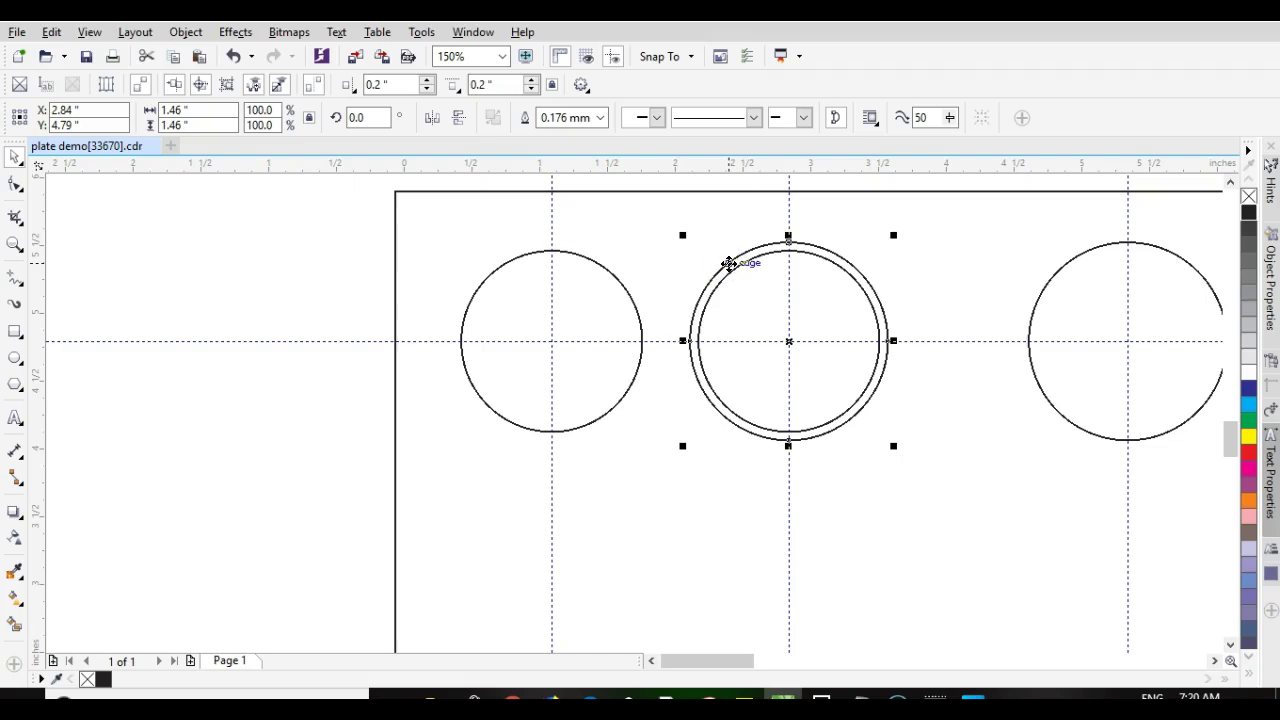
{"action": "key", "text": "Delete"}
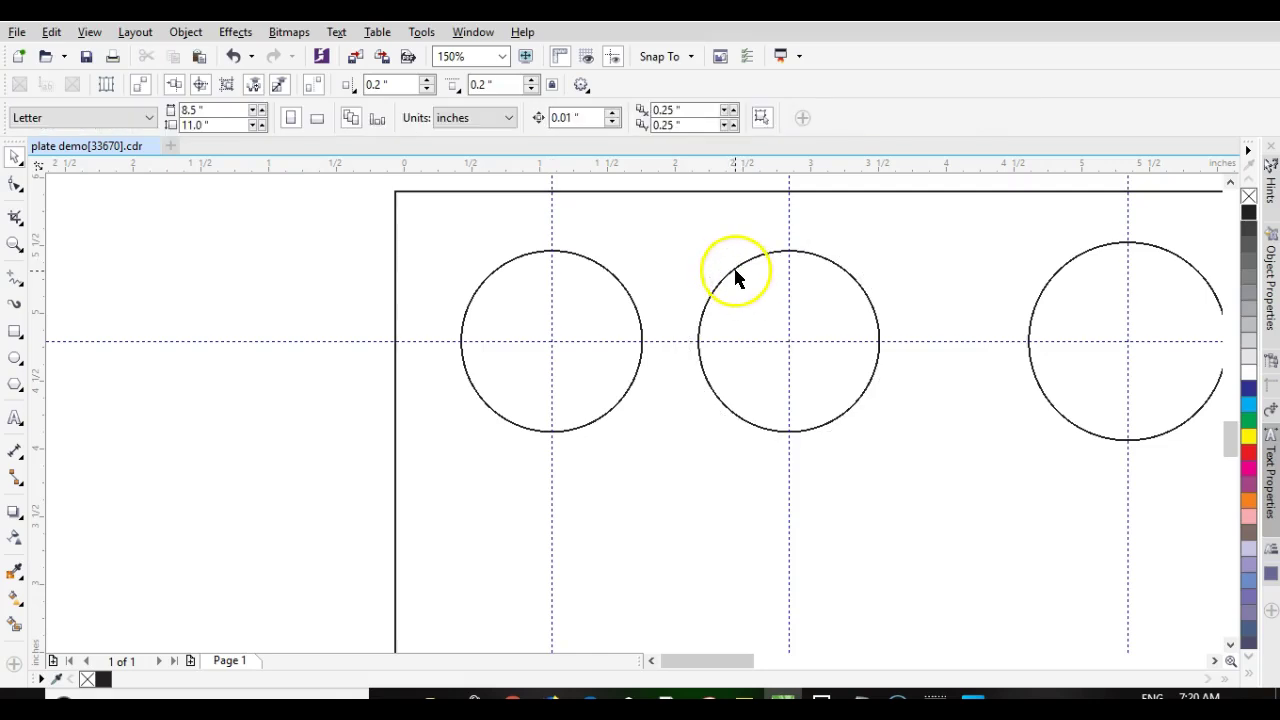
Duplicate the two 1.335-inch top-row circles together and center the copies on the guides of the two right-hand top-row holes.
{"action": "left_click_drag", "start_coordinate": [339, 224], "coordinate": [884, 466]}
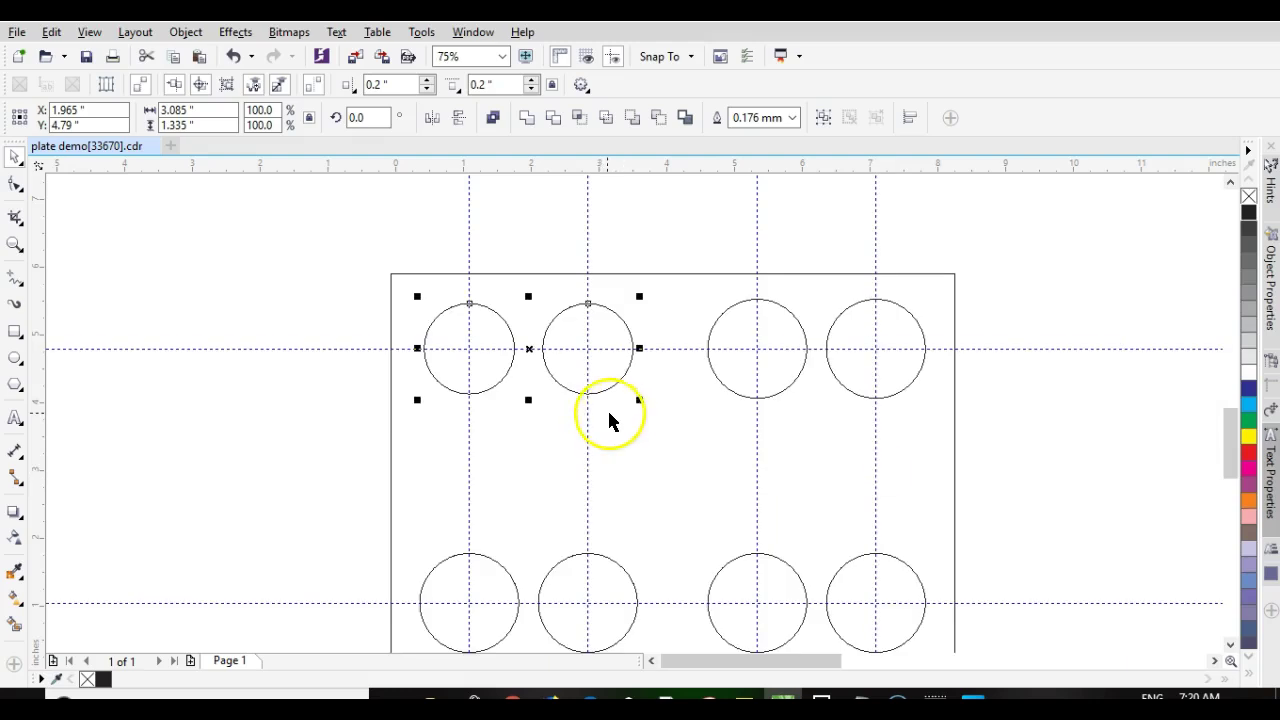
{"action": "key", "text": "ctrl+d"}
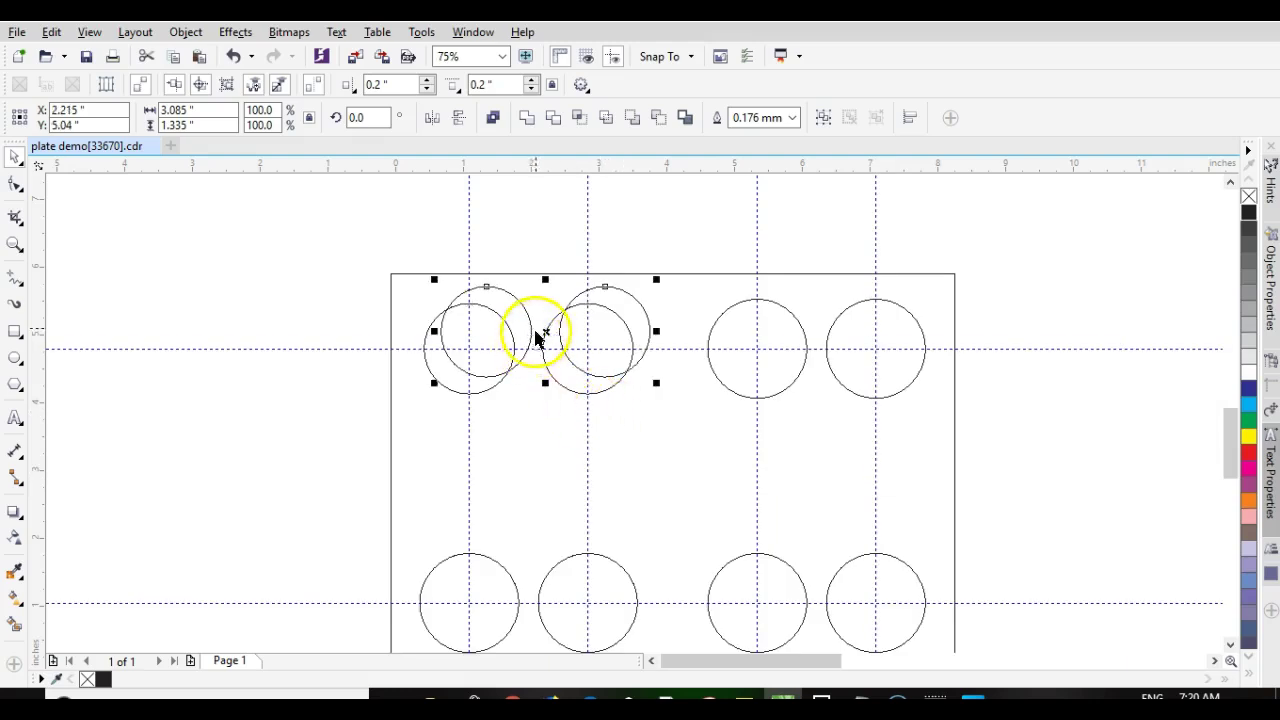
{"action": "left_click_drag", "start_coordinate": [546, 331], "coordinate": [818, 347]}
{"action": "scroll", "coordinate": [620, 415], "scroll_direction": "up", "scroll_amount": 4}
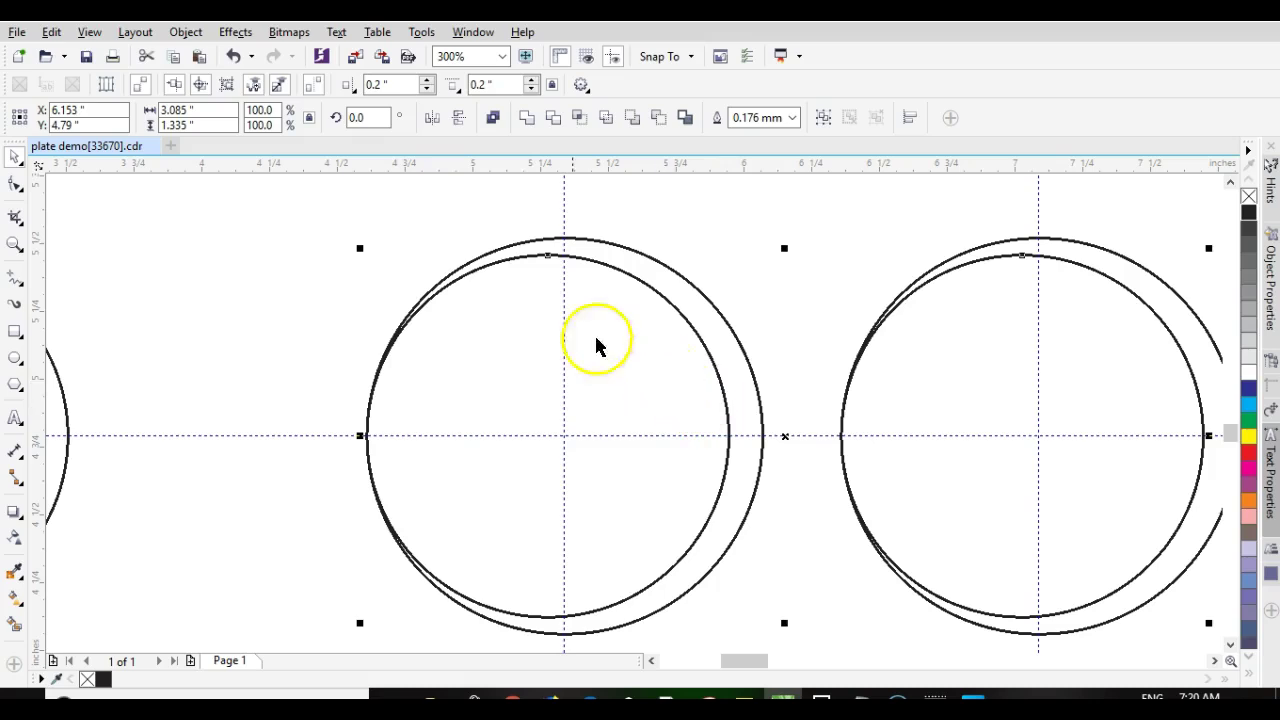
{"action": "left_click_drag", "start_coordinate": [549, 254], "coordinate": [567, 254]}
{"action": "scroll", "coordinate": [571, 286], "scroll_direction": "up", "scroll_amount": 4}
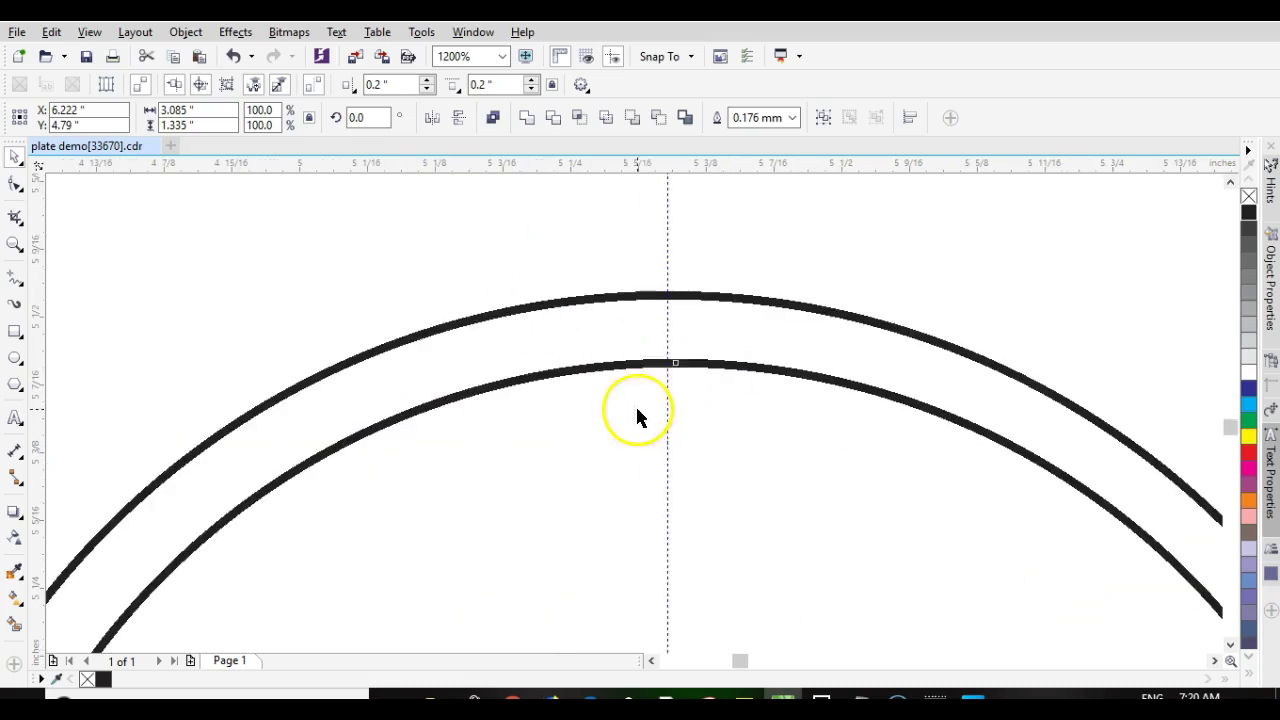
{"action": "left_click_drag", "start_coordinate": [676, 365], "coordinate": [669, 364]}
{"action": "scroll", "coordinate": [697, 476], "scroll_direction": "down", "scroll_amount": 5}
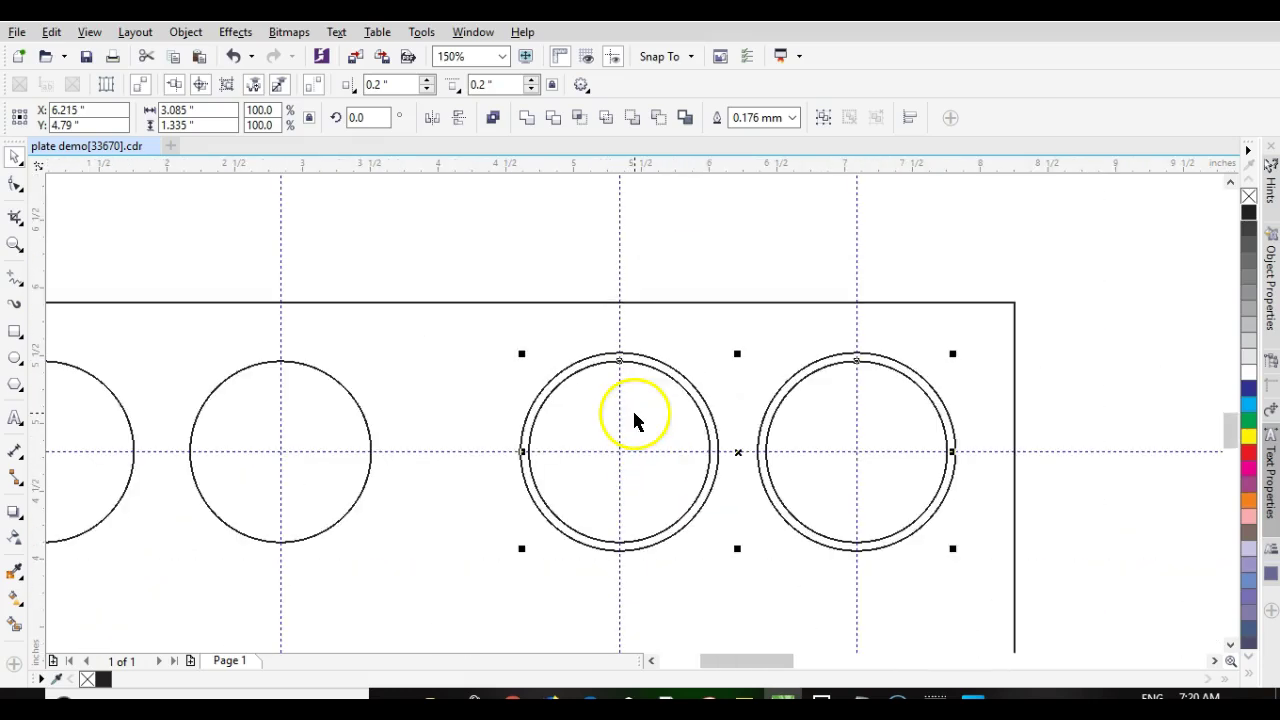
Delete the larger 1.46-inch circles around the two right-hand holes of the top row, keeping the 1.335-inch circles.
{"action": "left_click", "coordinate": [667, 245]}
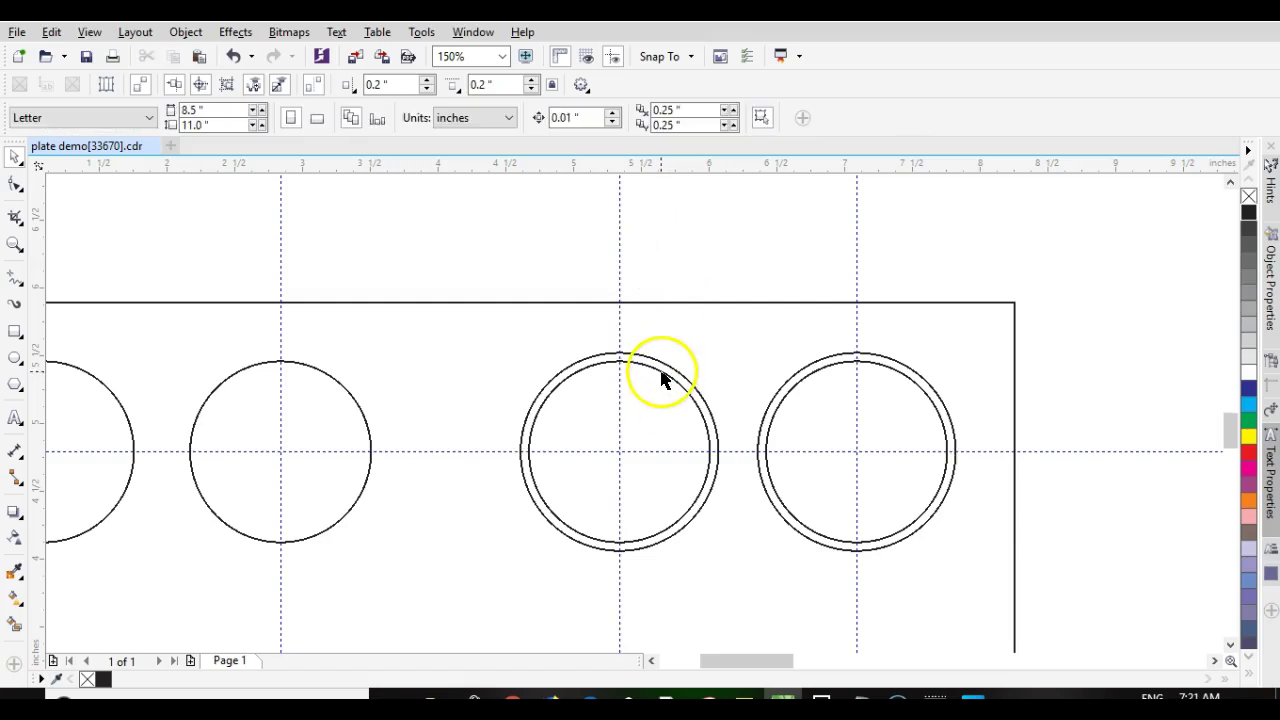
{"action": "left_click", "coordinate": [658, 372]}
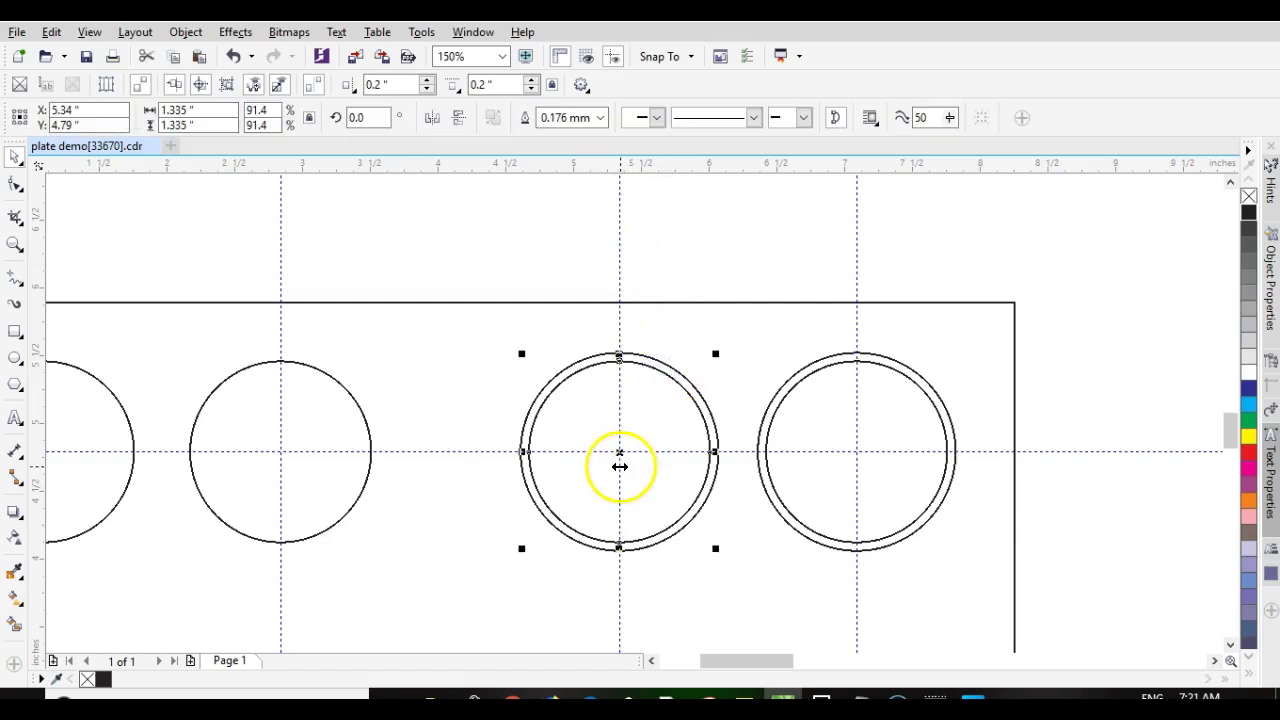
{"action": "scroll", "coordinate": [621, 462], "scroll_direction": "up", "scroll_amount": 2}
{"action": "scroll", "coordinate": [633, 412], "scroll_direction": "up", "scroll_amount": 1}
{"action": "scroll", "coordinate": [635, 372], "scroll_direction": "down", "scroll_amount": 3}
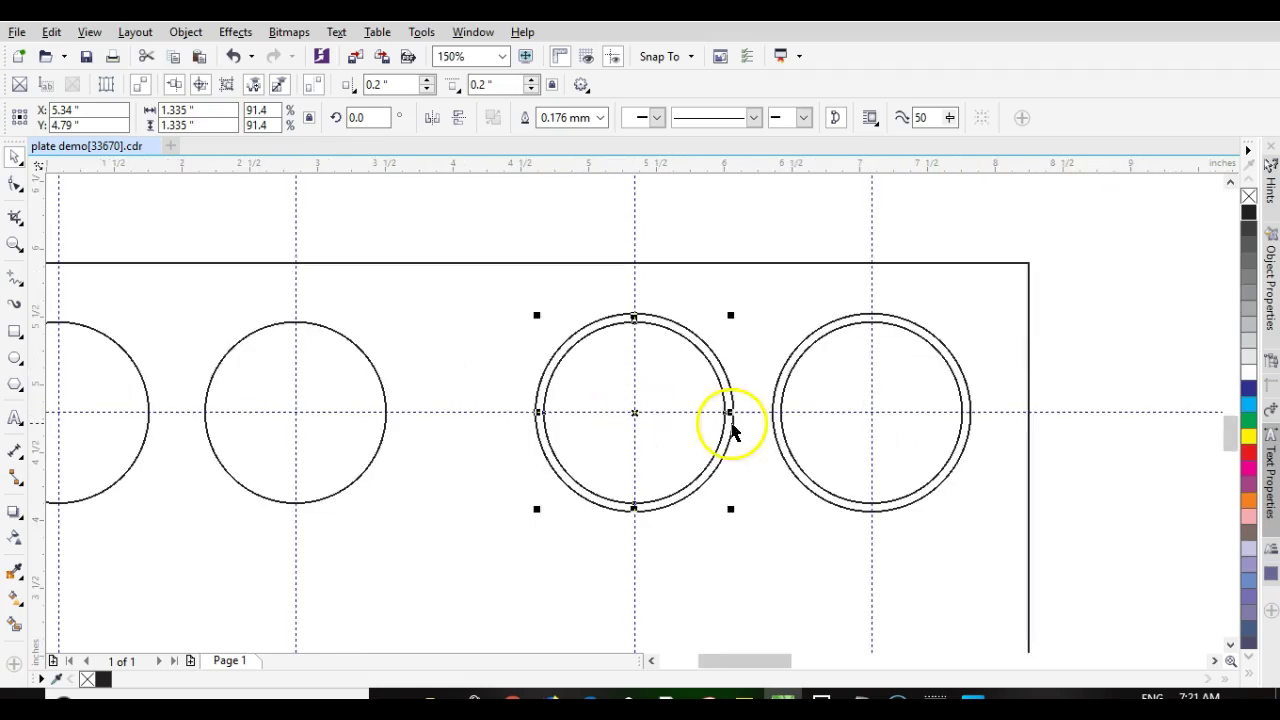
{"action": "left_click", "coordinate": [808, 356]}
{"action": "left_click", "coordinate": [789, 355]}
{"action": "left_click", "coordinate": [789, 362]}
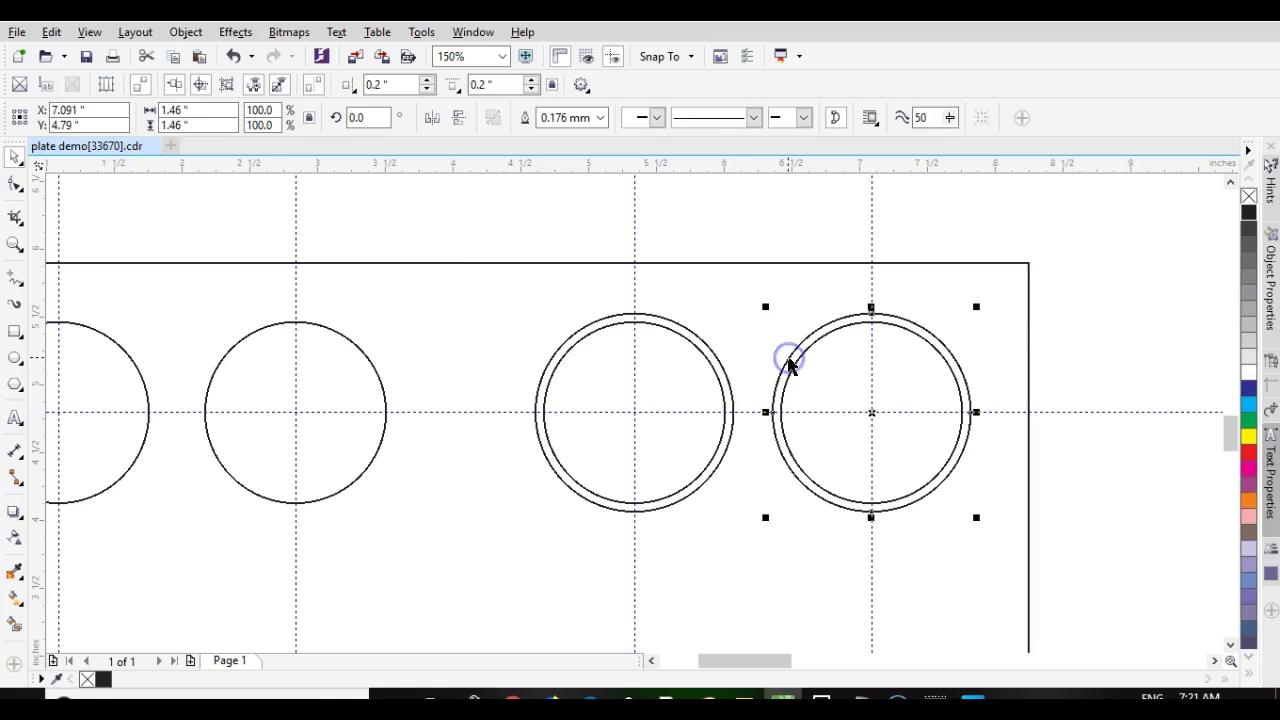
{"action": "left_click", "coordinate": [763, 357]}
{"action": "key", "text": "Page_Up"}
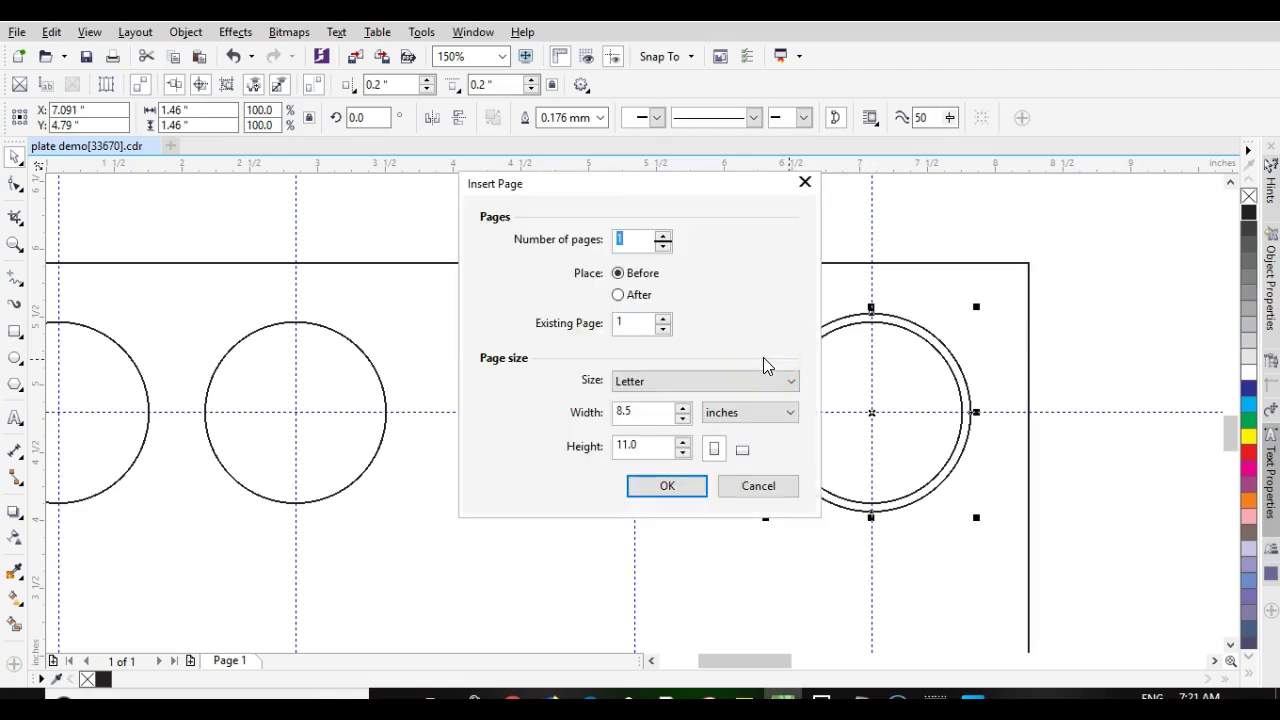
{"action": "left_click", "coordinate": [757, 484]}
{"action": "key", "text": "Delete"}
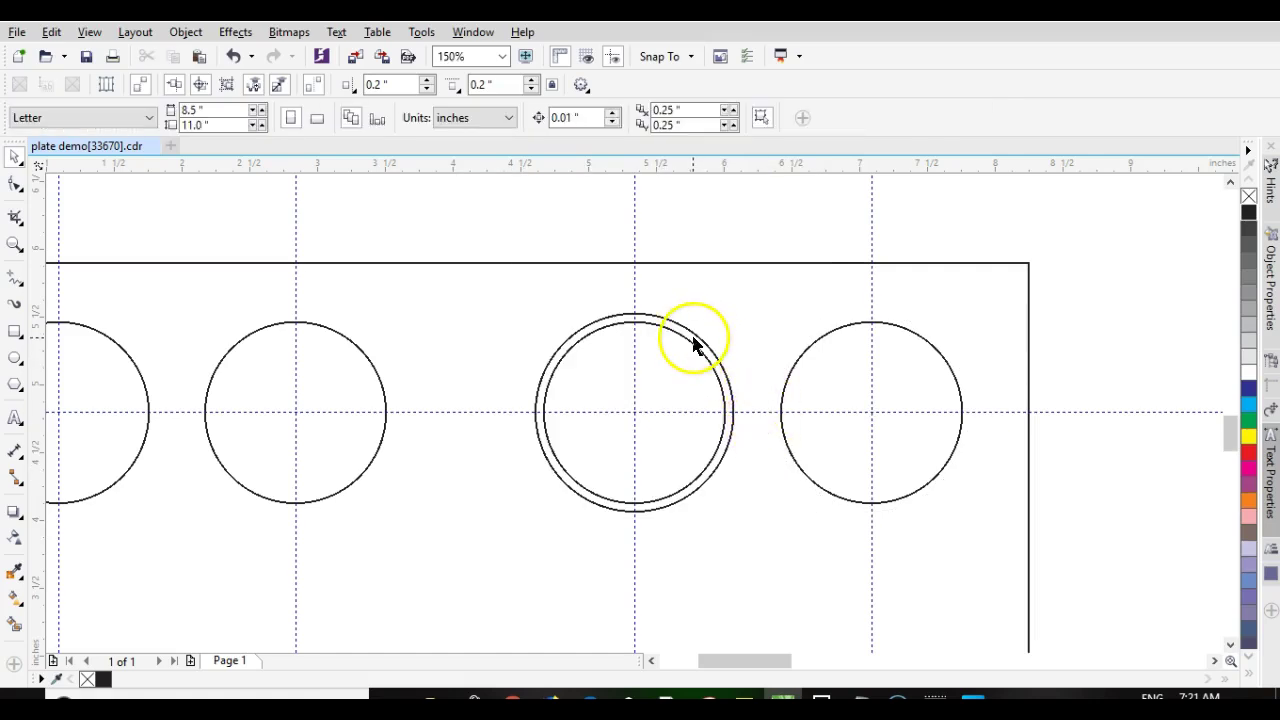
{"action": "left_click", "coordinate": [693, 337]}
{"action": "key", "text": "Delete"}
Copy the upper-left 1.335-inch circle onto the lower-left guide intersection and delete the larger circle around it.
{"action": "scroll", "coordinate": [634, 414], "scroll_direction": "down", "scroll_amount": 3}
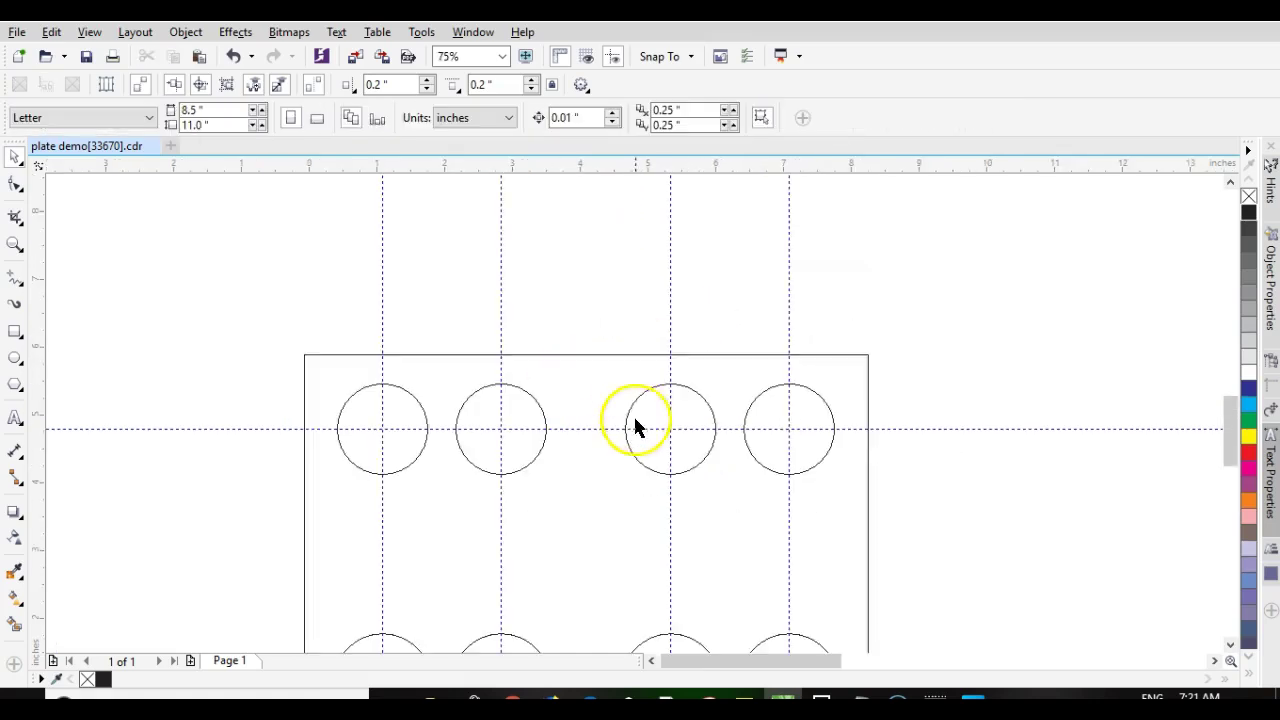
{"action": "scroll", "coordinate": [534, 449], "scroll_direction": "up", "scroll_amount": 2}
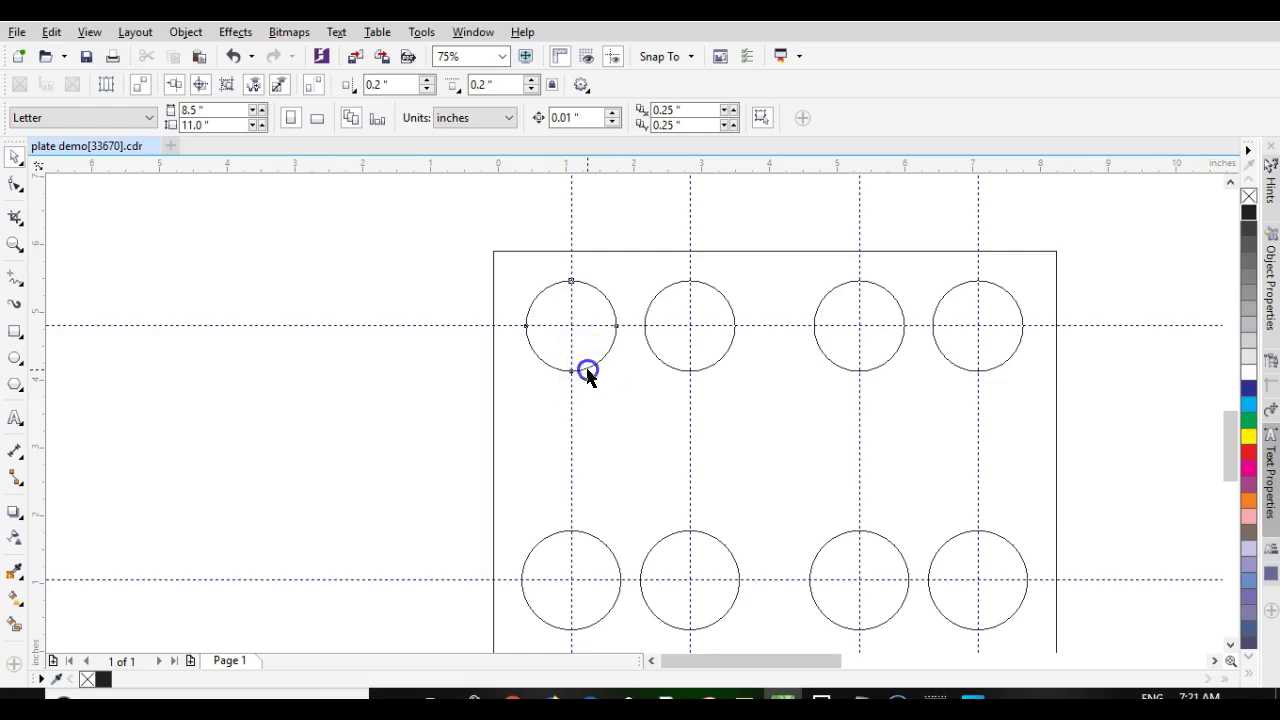
{"action": "left_click", "coordinate": [588, 370]}
{"action": "left_click_drag", "start_coordinate": [588, 370], "coordinate": [606, 544]}
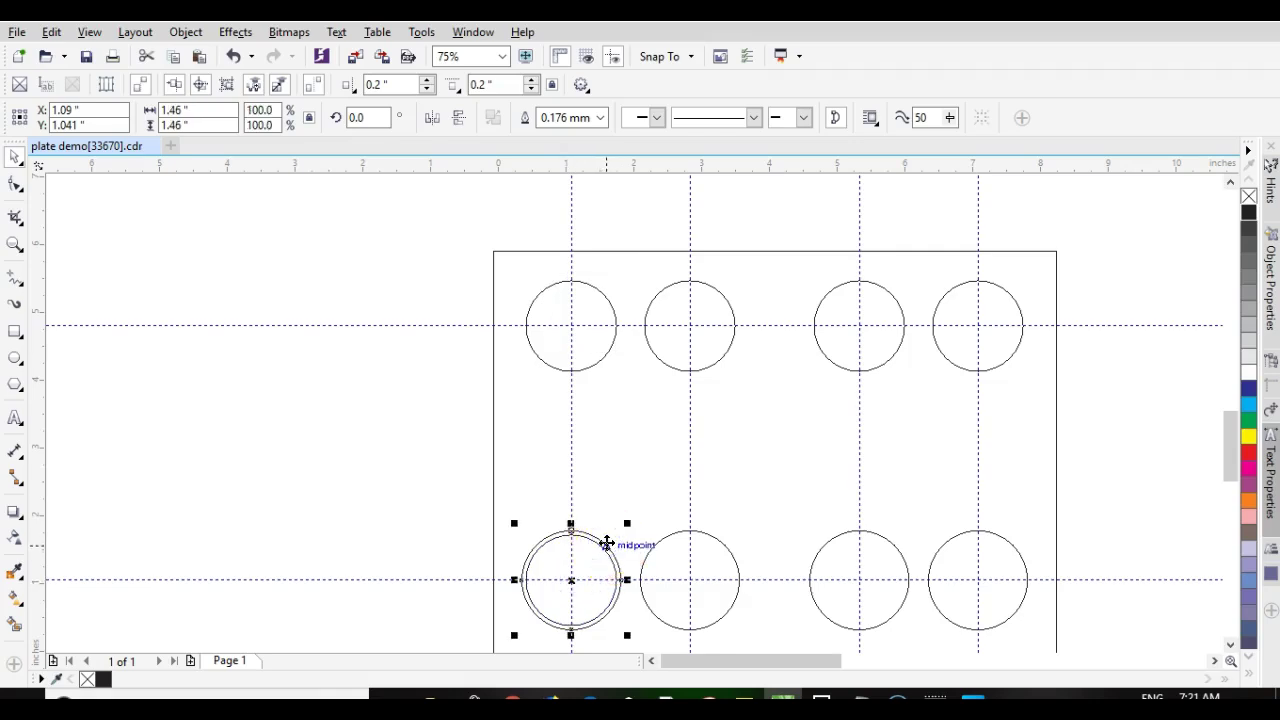
{"action": "key", "text": "Delete"}
Duplicate the lower-left 1.335-inch circle onto the bottom row's second guide intersection and delete the 1.46-inch circle there.
{"action": "left_click", "coordinate": [603, 546]}
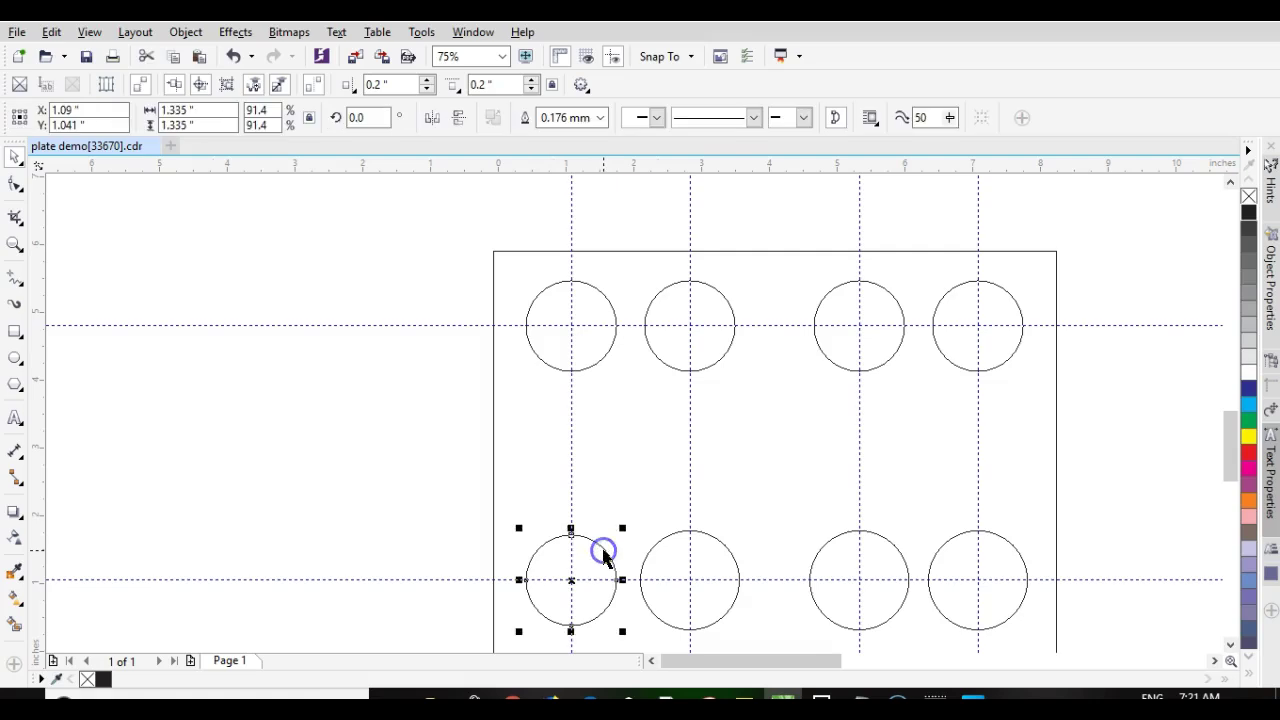
{"action": "key", "text": "ctrl+d"}
{"action": "left_click_drag", "start_coordinate": [592, 560], "coordinate": [691, 577]}
{"action": "left_click", "coordinate": [728, 545]}
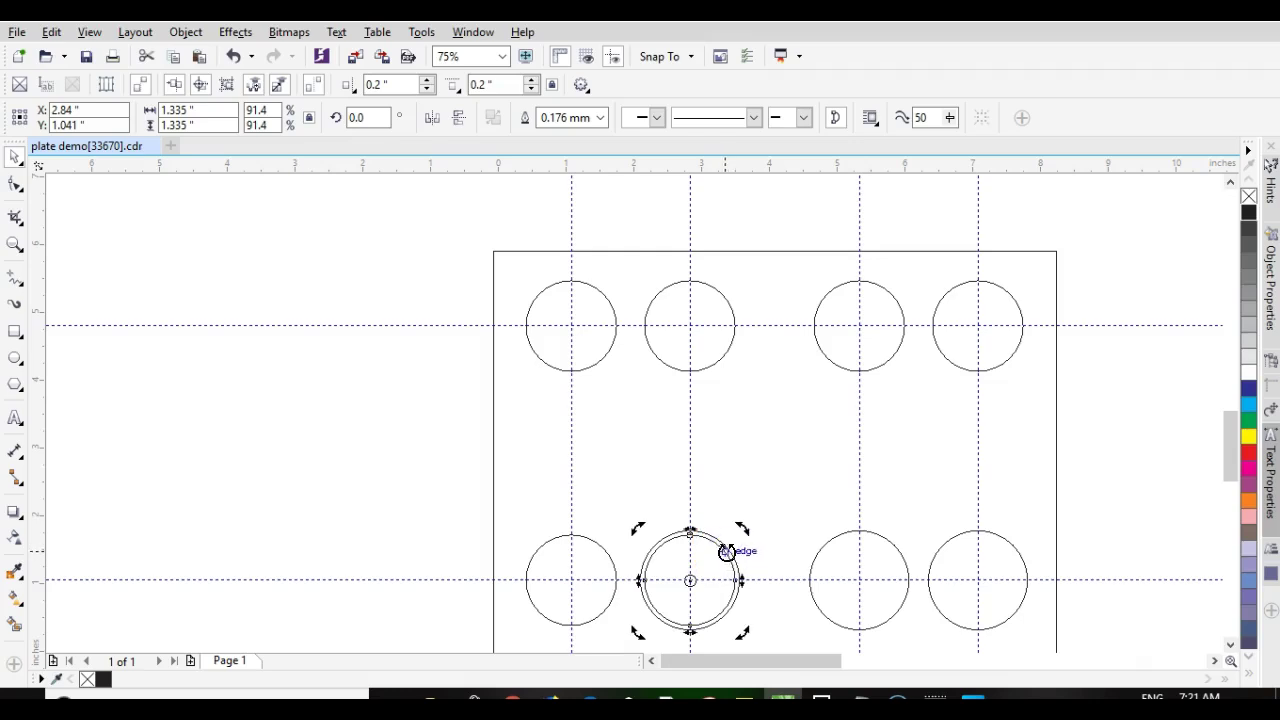
{"action": "left_click", "coordinate": [726, 549]}
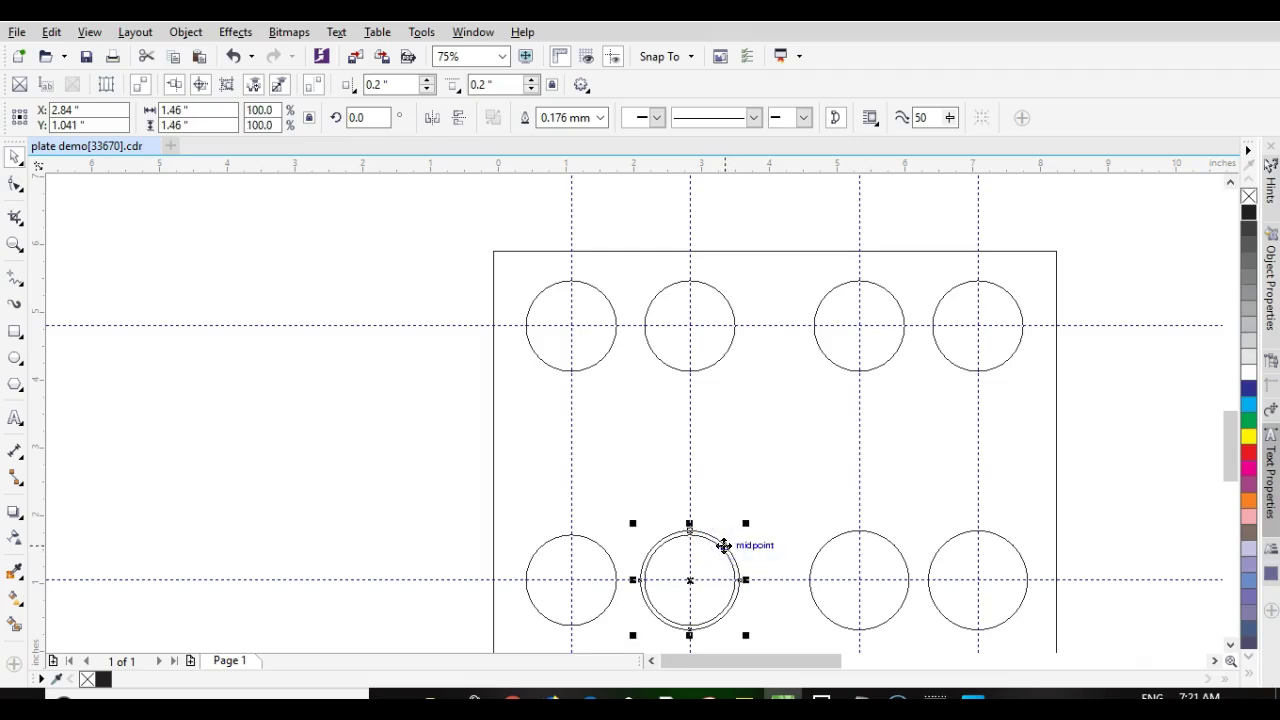
{"action": "scroll", "coordinate": [724, 545], "scroll_direction": "up", "scroll_amount": 2}
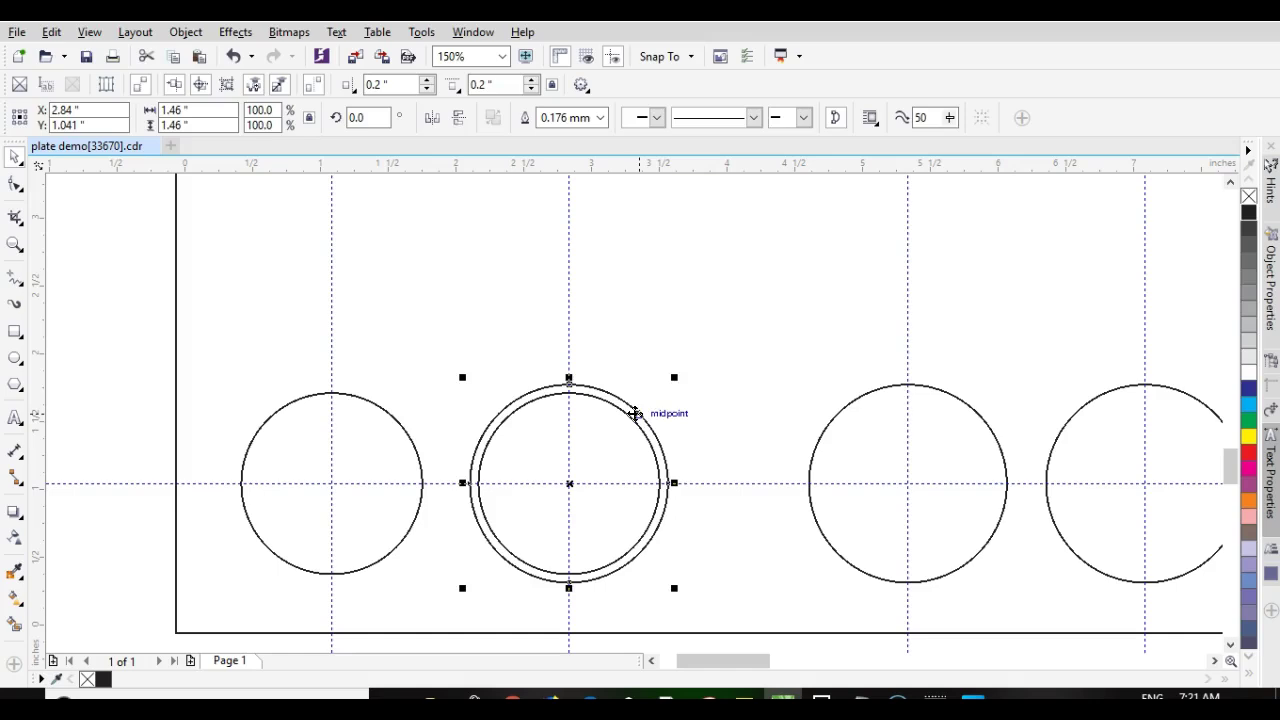
{"action": "key", "text": "Delete"}
Duplicate the bottom row's second circle onto the third guide intersection and delete the larger circle around it.
{"action": "left_click", "coordinate": [633, 425]}
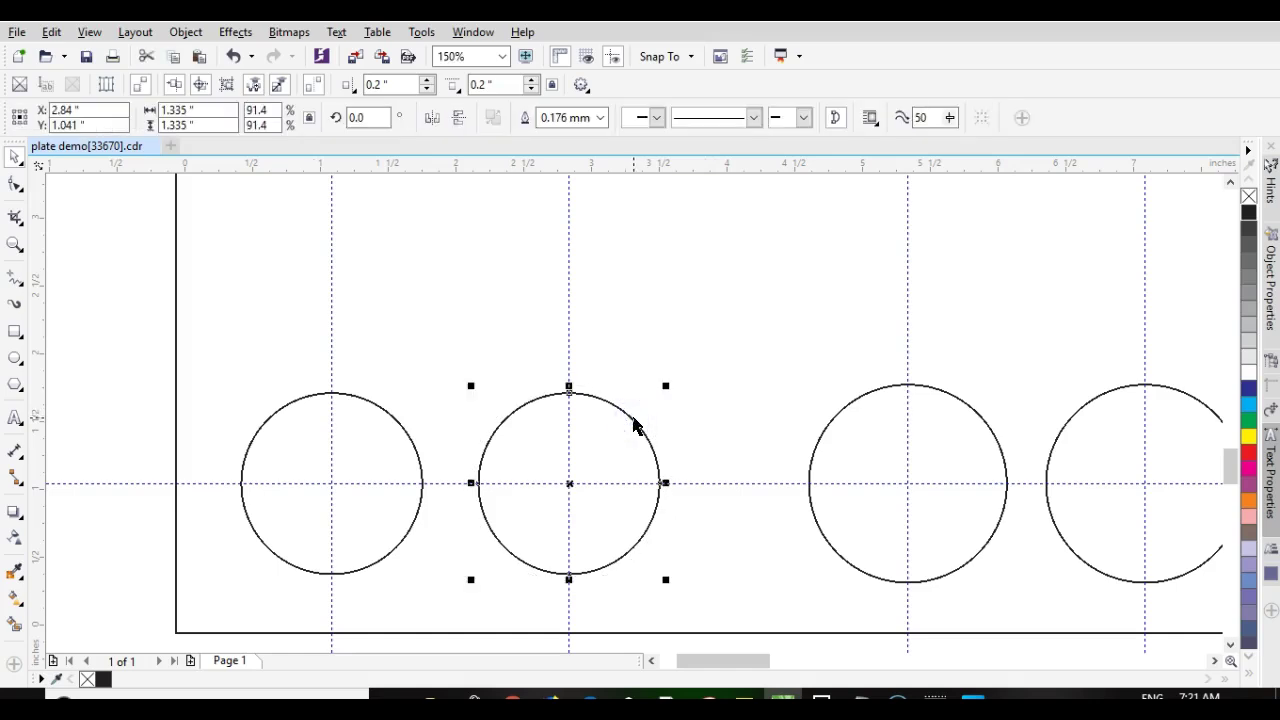
{"action": "key", "text": "ctrl+d"}
{"action": "left_click_drag", "start_coordinate": [604, 451], "coordinate": [907, 483]}
{"action": "left_click", "coordinate": [943, 390]}
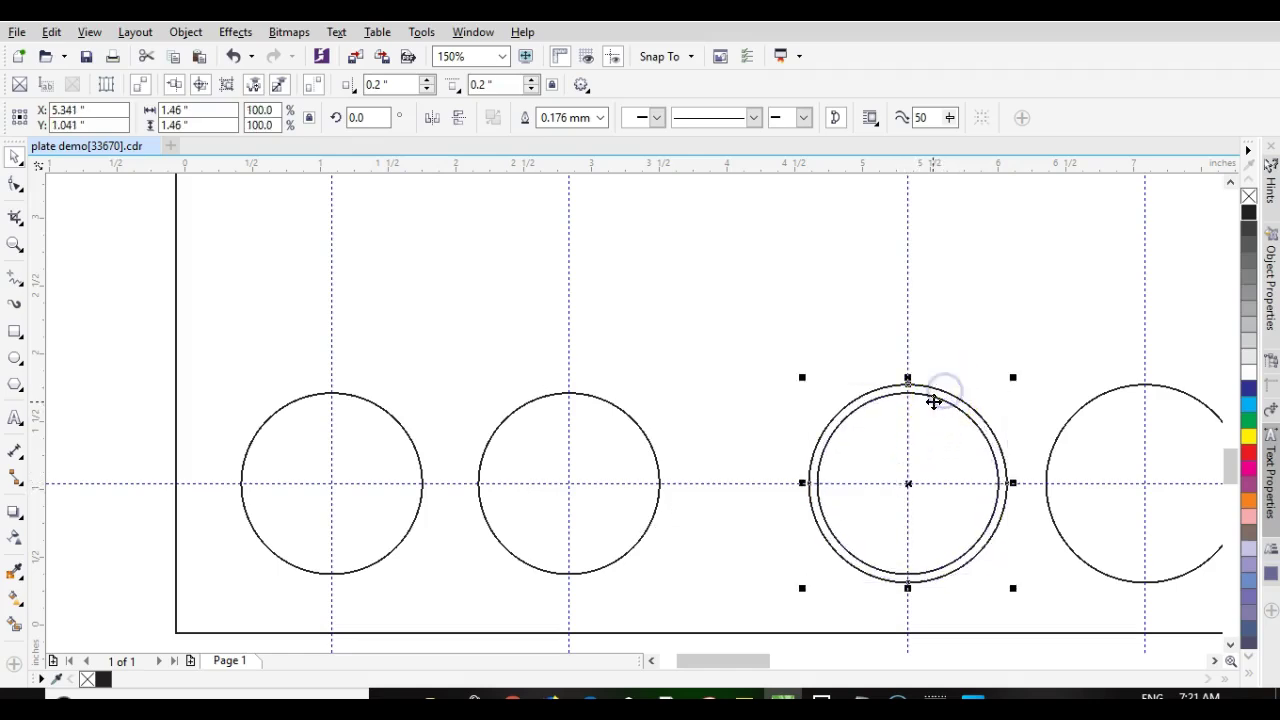
{"action": "key", "text": "Delete"}
Copy the bottom row's third circle onto the lower-right guide intersection and delete the 1.46-inch circle there.
{"action": "left_click", "coordinate": [932, 441]}
{"action": "left_click", "coordinate": [963, 411]}
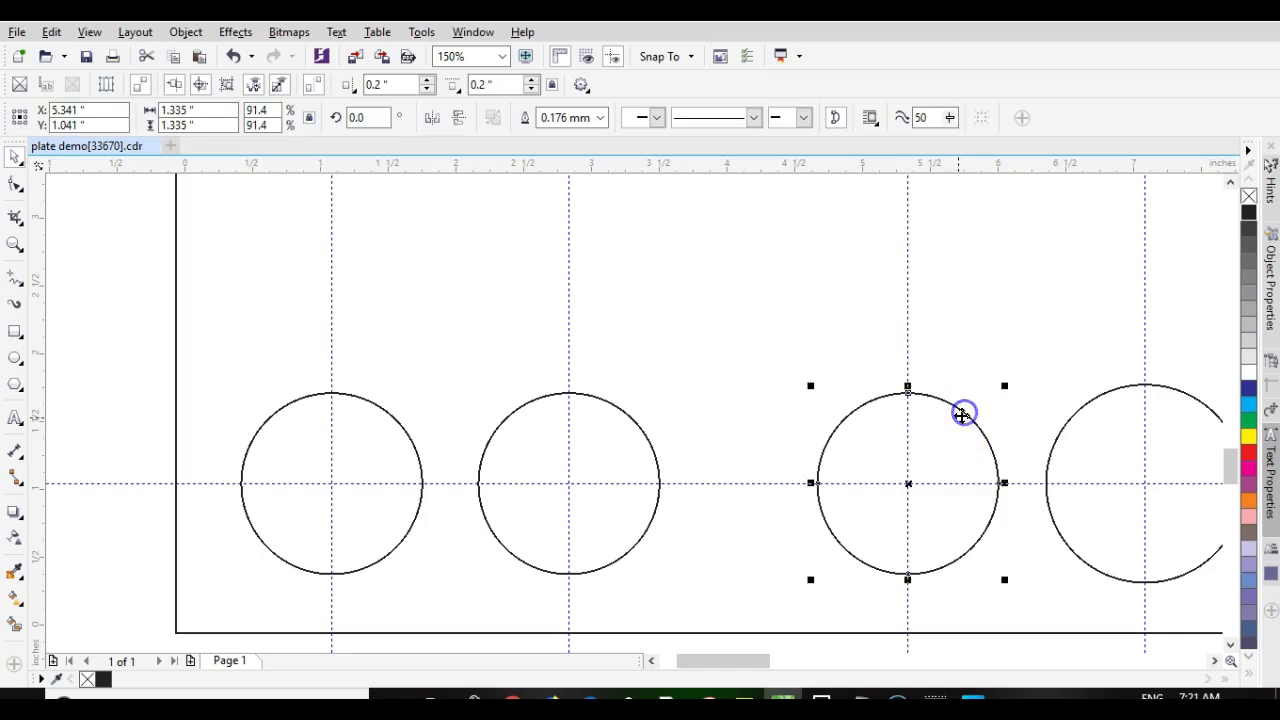
{"action": "left_click_drag", "start_coordinate": [954, 420], "coordinate": [1145, 483]}
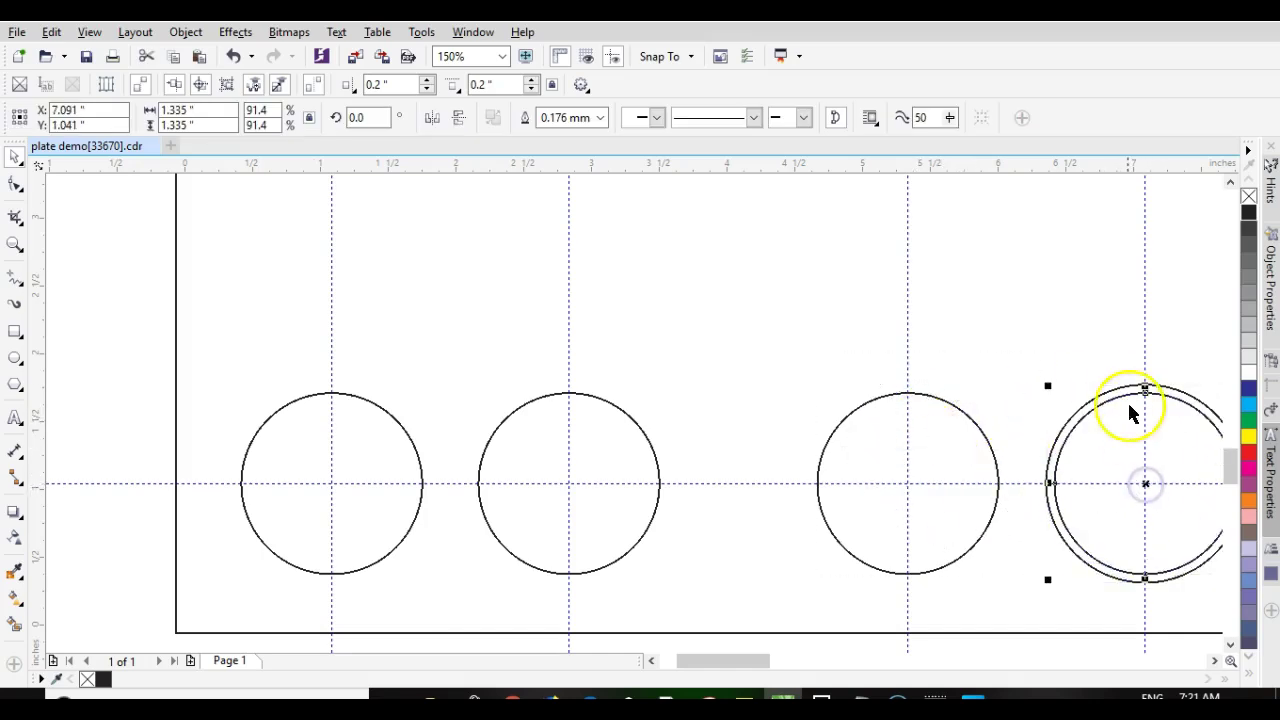
{"action": "left_click", "coordinate": [1118, 397]}
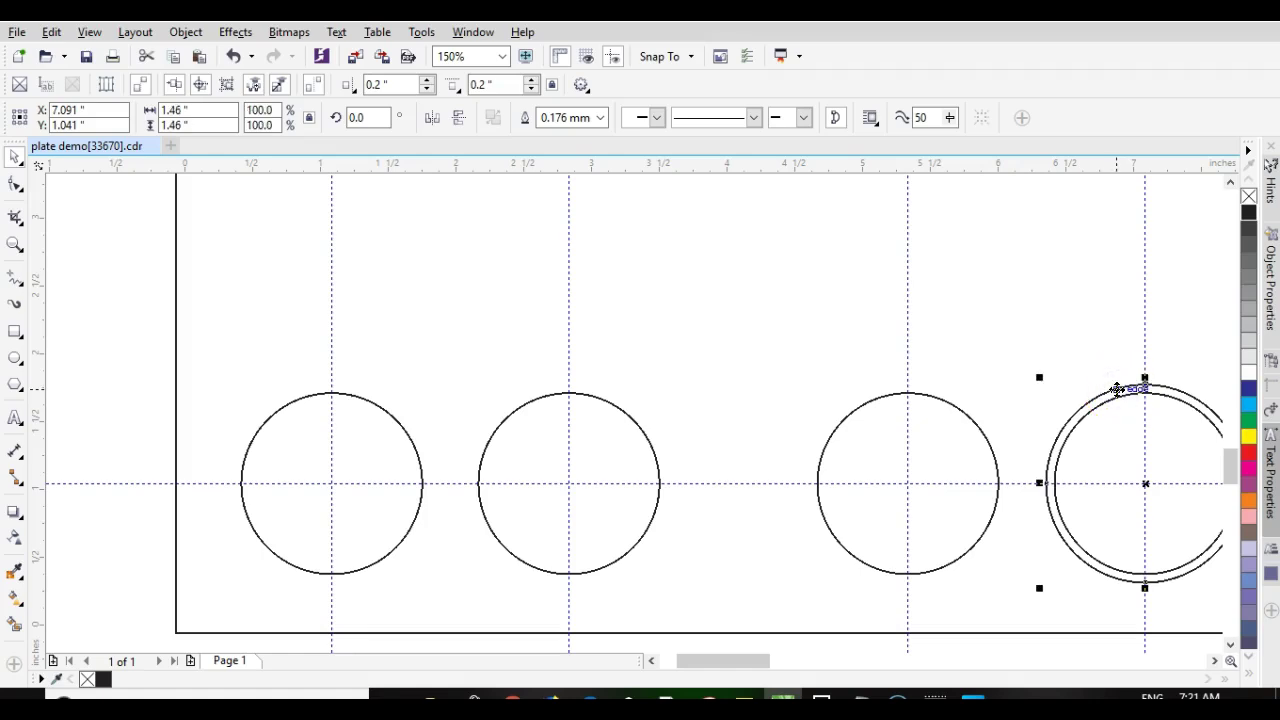
{"action": "key", "text": "Delete"}
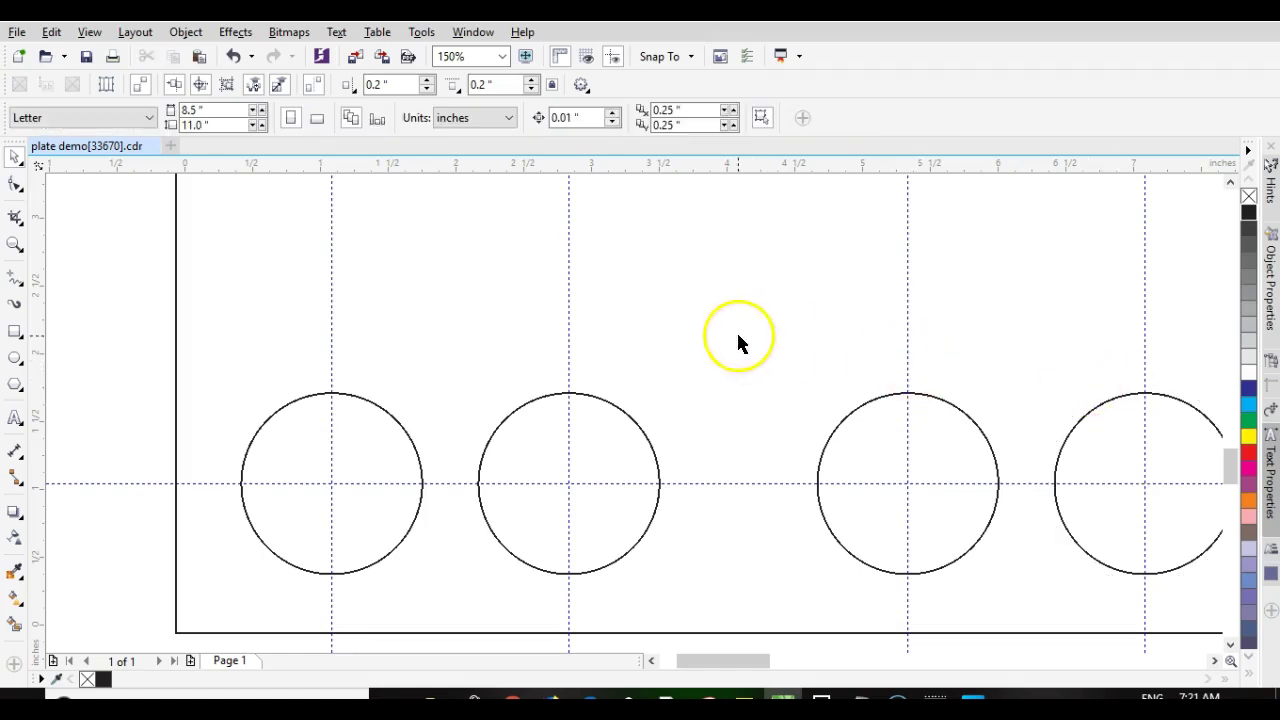
{"action": "scroll", "coordinate": [632, 418], "scroll_direction": "down", "scroll_amount": 3}
{"action": "scroll", "coordinate": [632, 408], "scroll_direction": "up", "scroll_amount": 2}
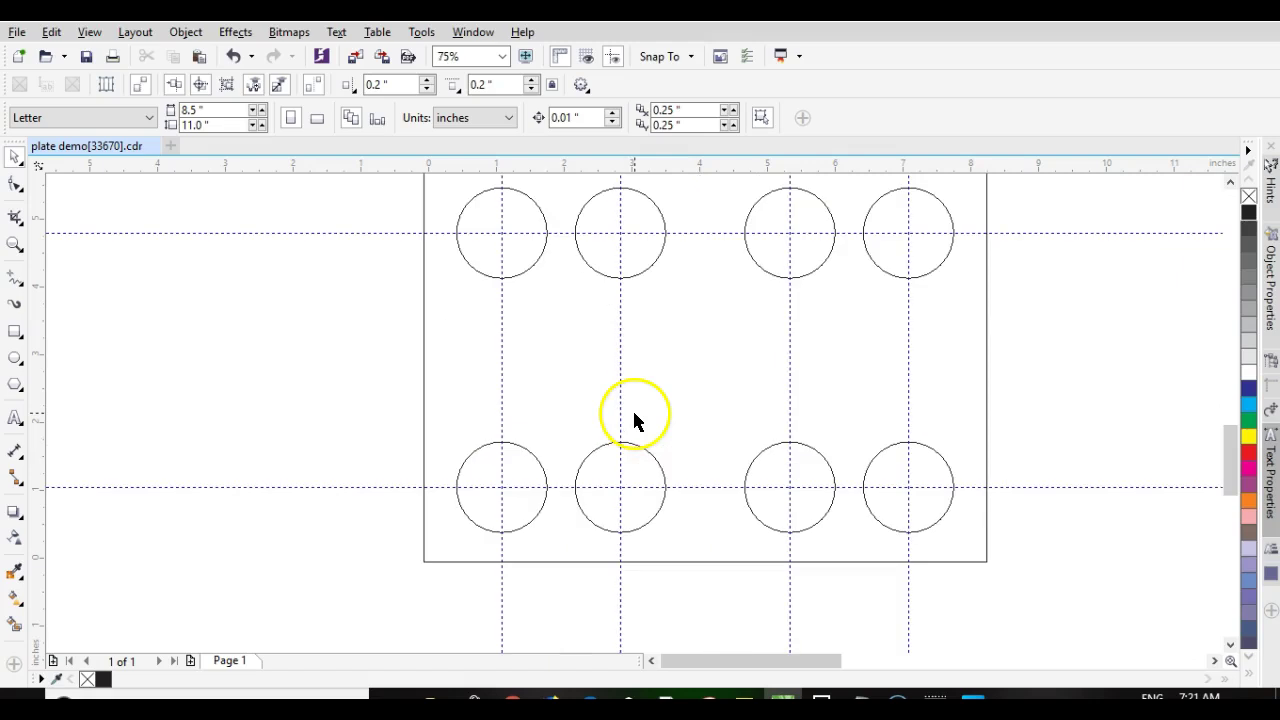